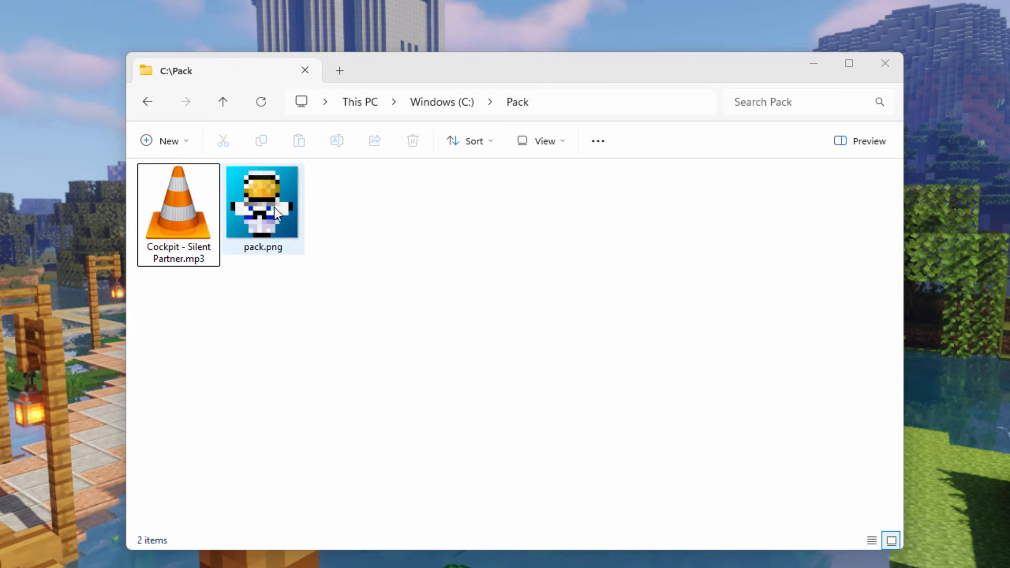
- Import "Cockpit - Silent Partner.mp3" from the C:\Pack folder into the empty Audacity project
mouse_move(277, 202)
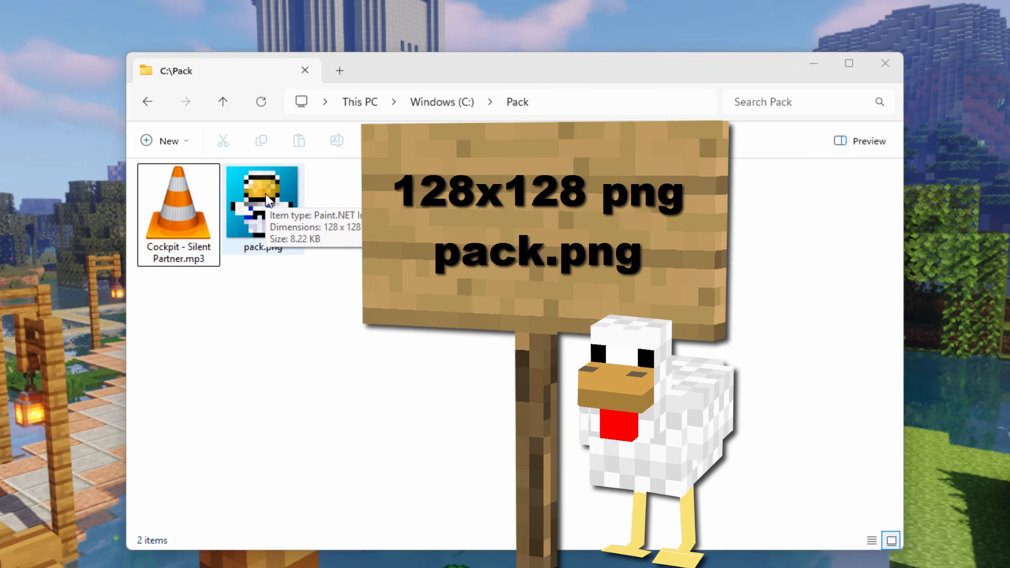
mouse_move(166, 207)
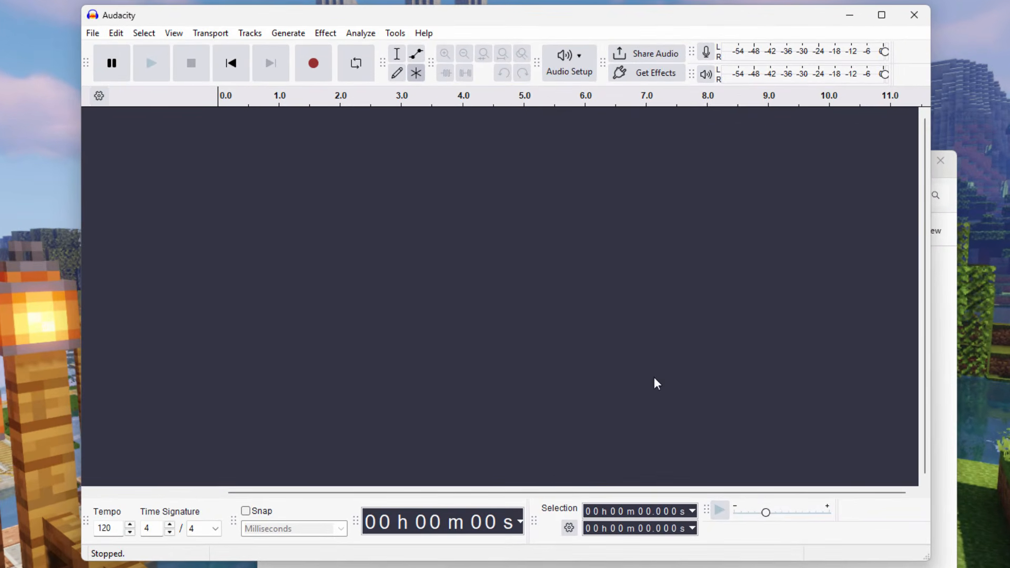
left_click(586, 565)
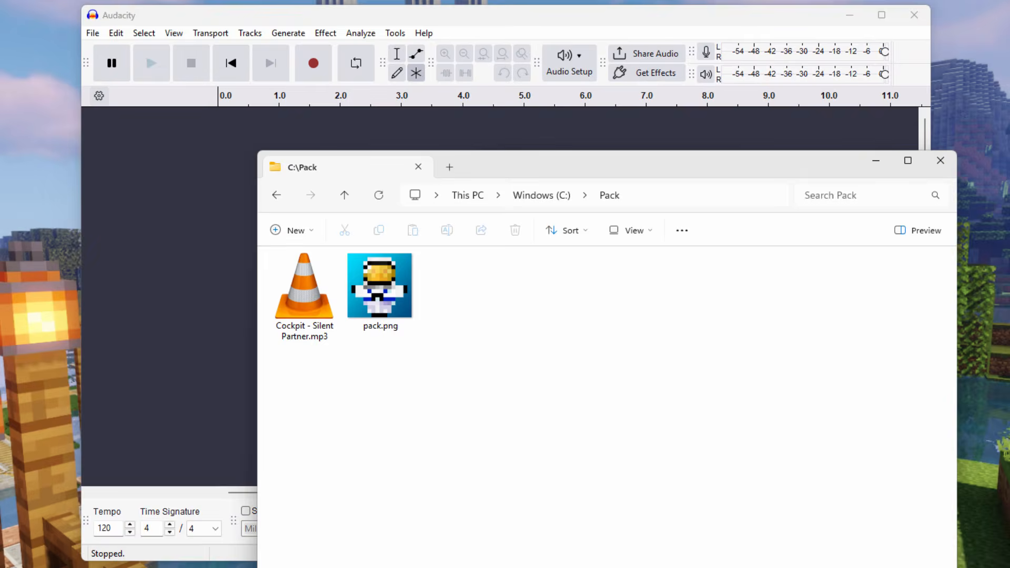
left_click_drag(567, 175, 852, 229)
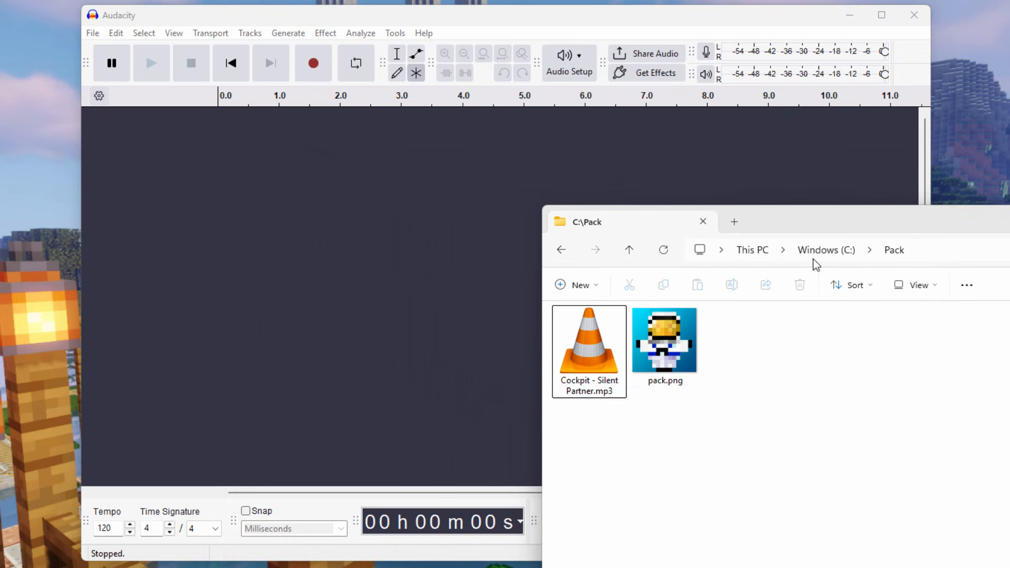
left_click_drag(589, 337, 357, 263)
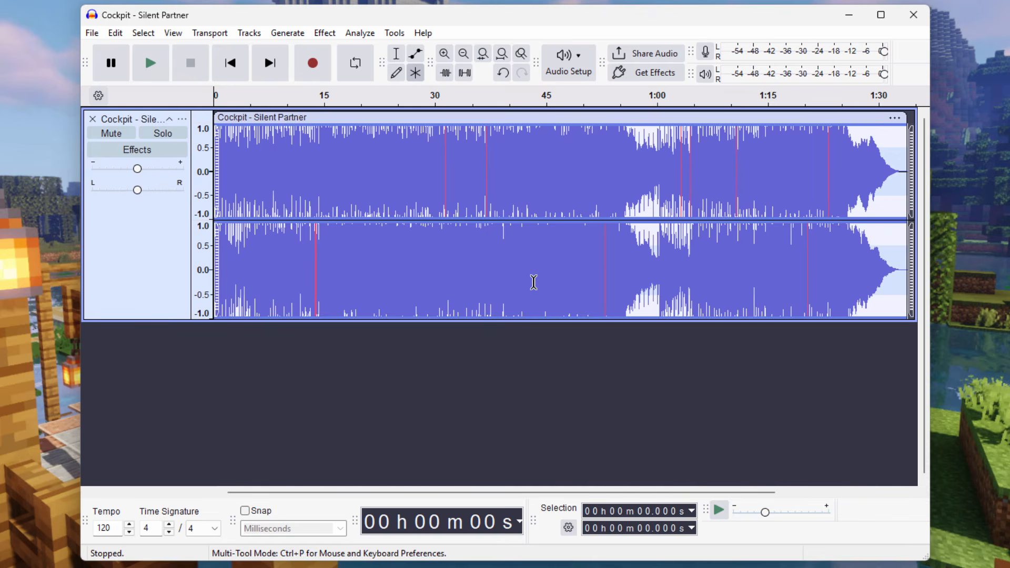
- Export the entire project to C:\Pack as the mono Ogg Vorbis file "Cockpit - Silent Partner.ogg" and close Audacity
left_click(92, 33)
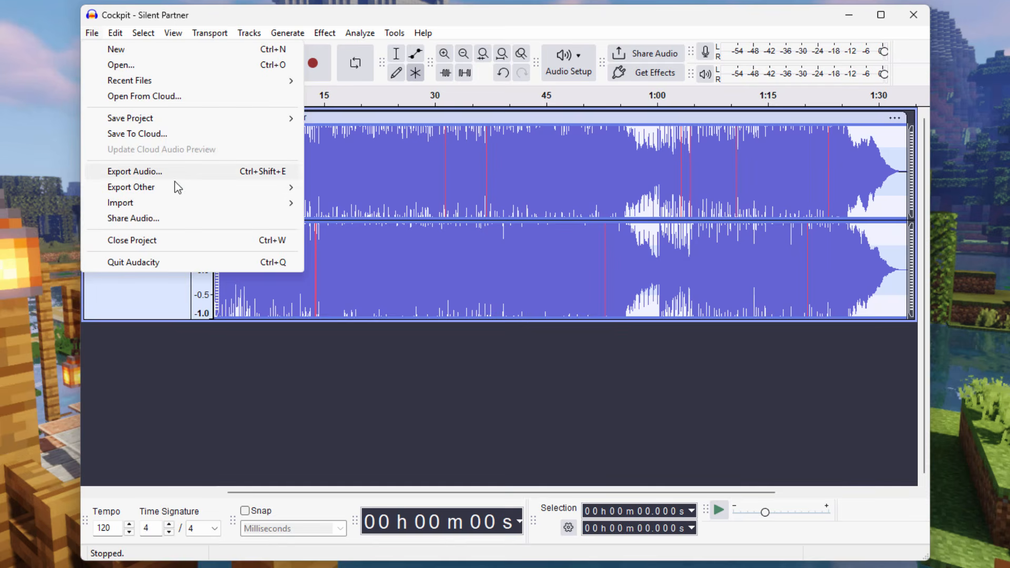
left_click(148, 172)
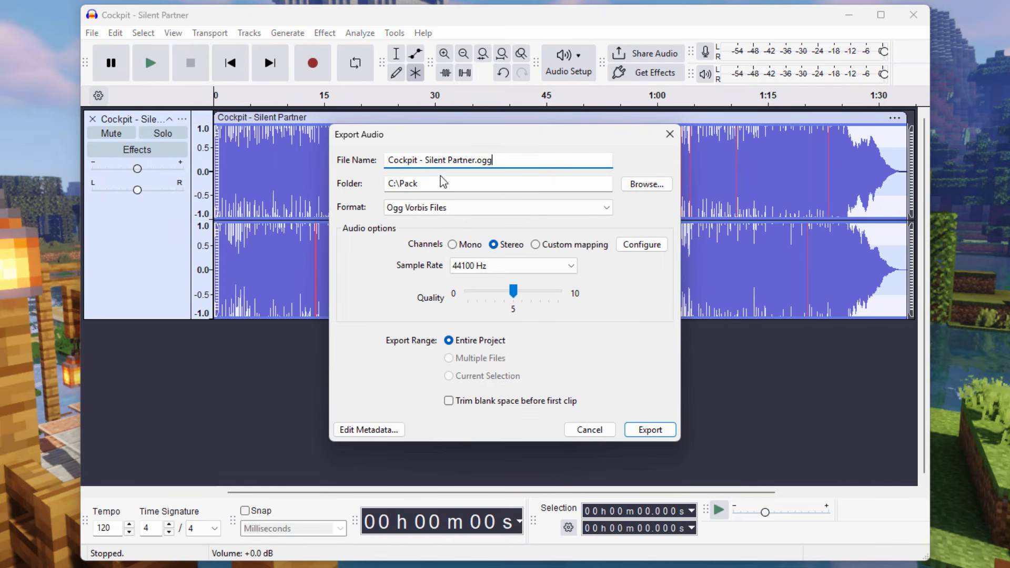
left_click(506, 185)
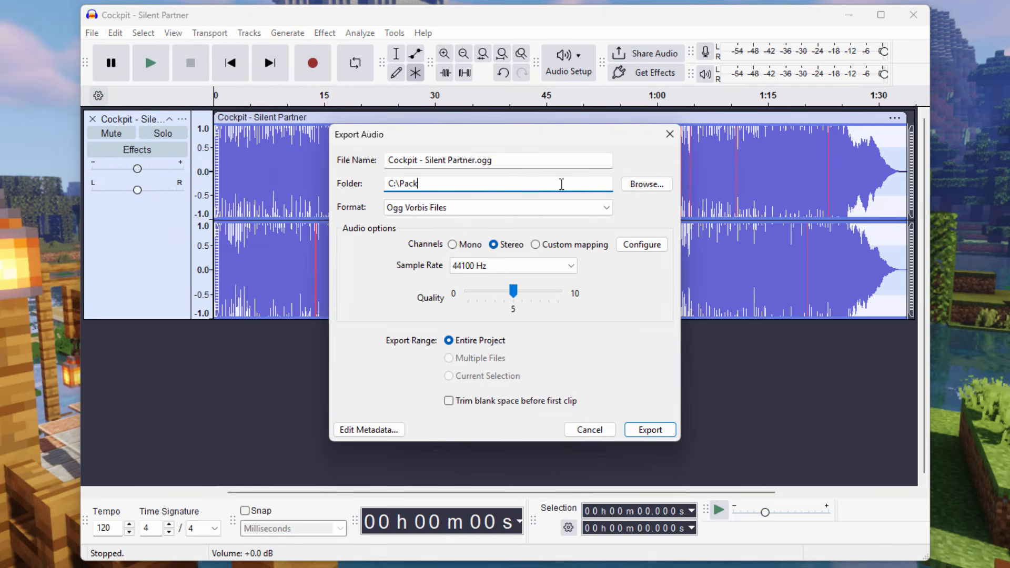
left_click(653, 189)
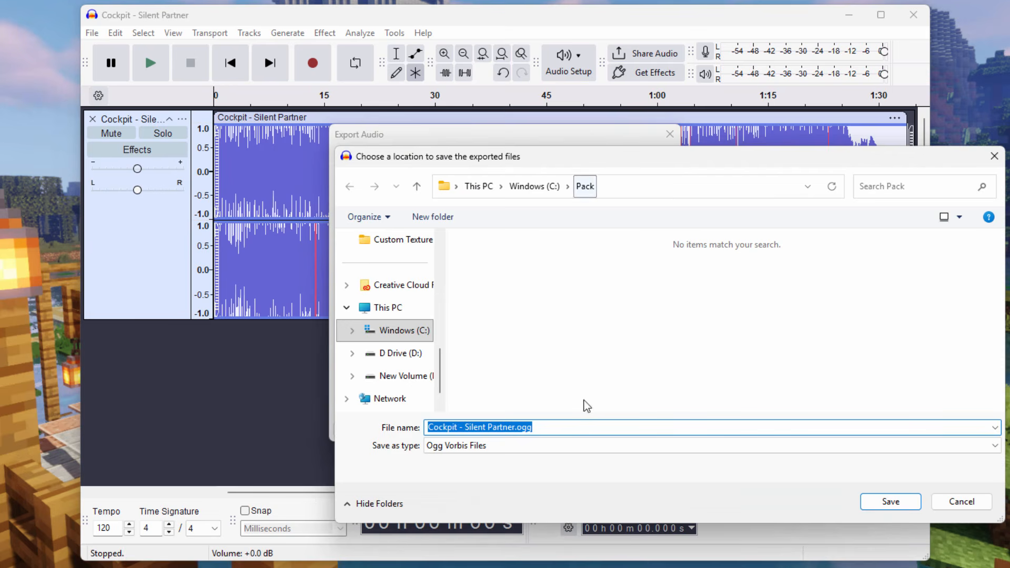
left_click(941, 499)
left_click(498, 208)
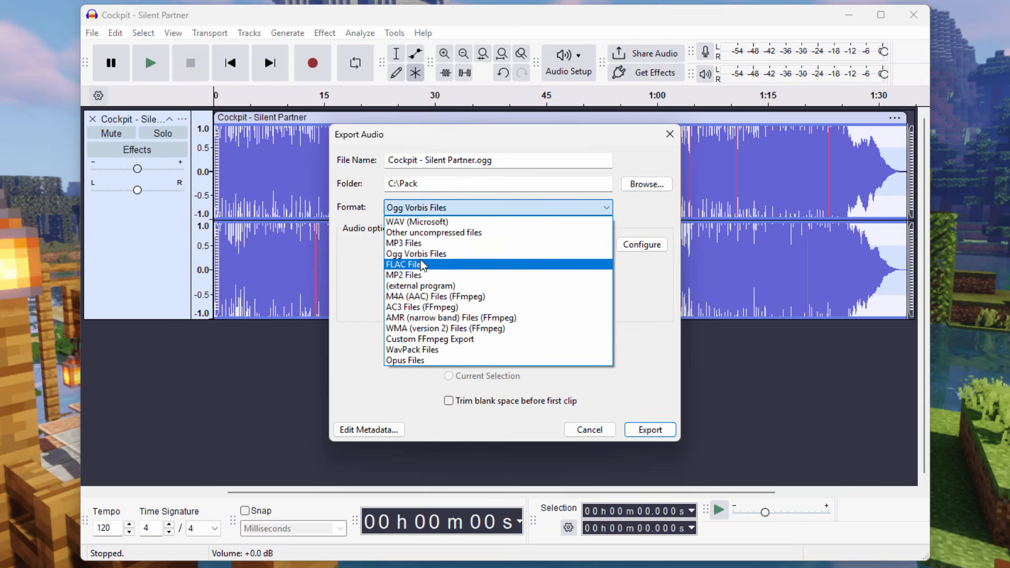
left_click(483, 255)
left_click(452, 245)
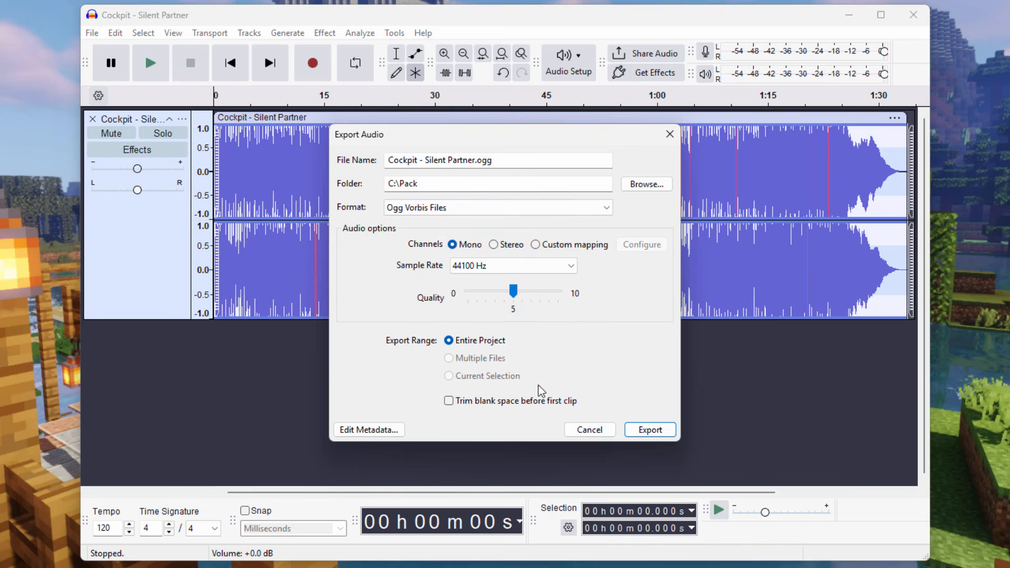
left_click(649, 431)
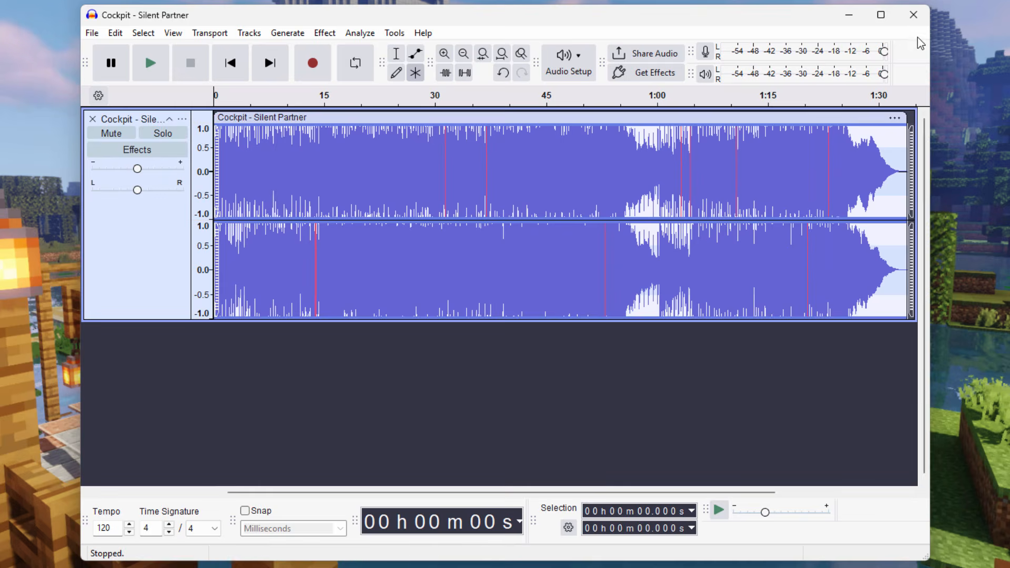
left_click(912, 14)
left_click(542, 287)
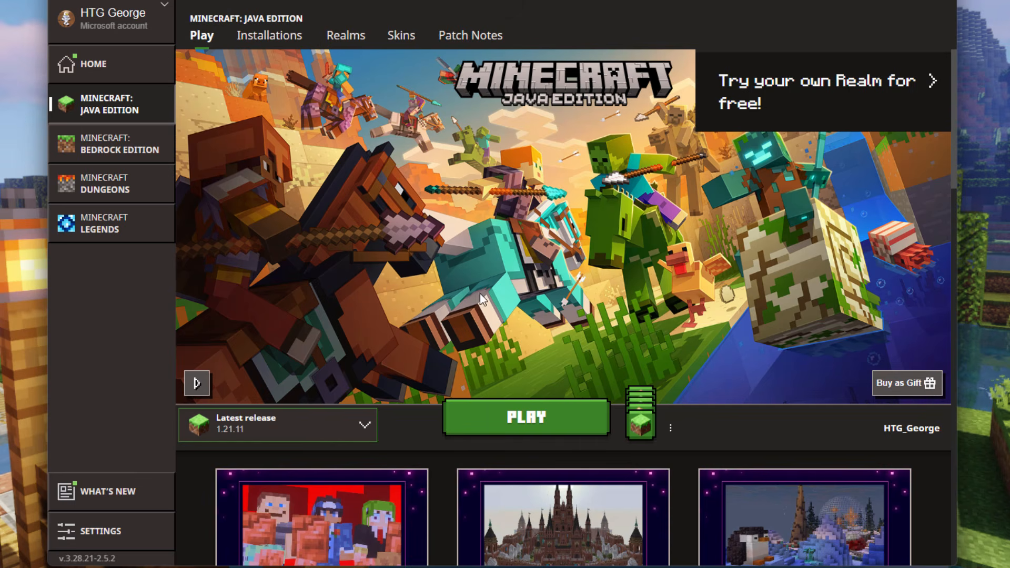
- In the Minecraft Launcher, open the game folder of the Latest release installation of Java Edition
left_click(270, 36)
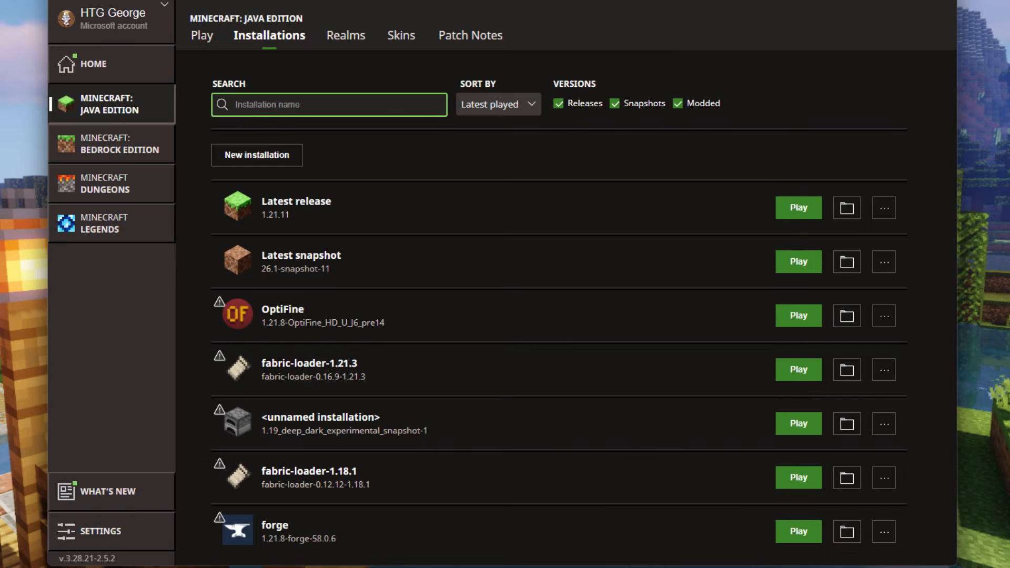
left_click(847, 207)
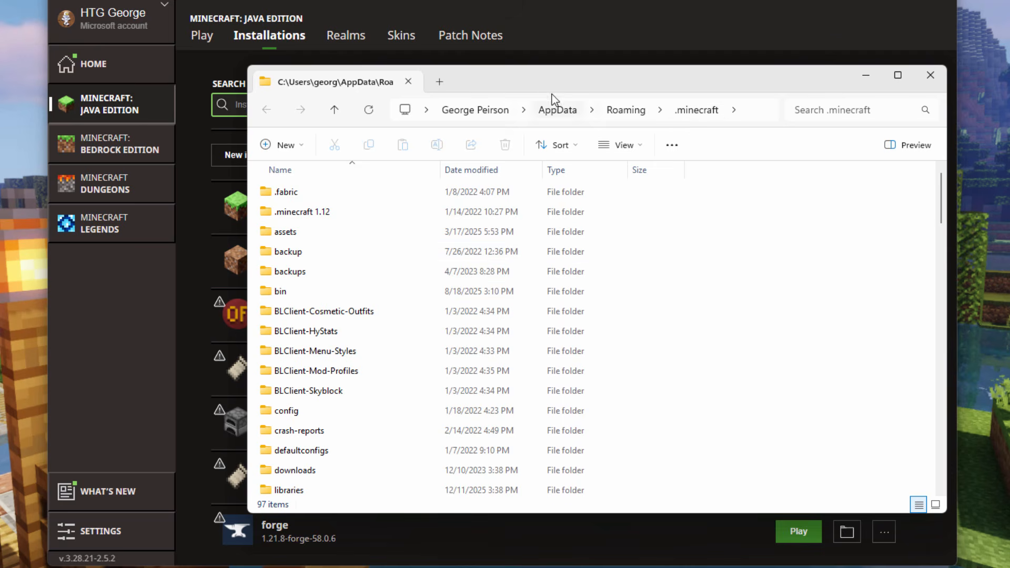
left_click_drag(540, 84, 521, 88)
left_click(728, 116)
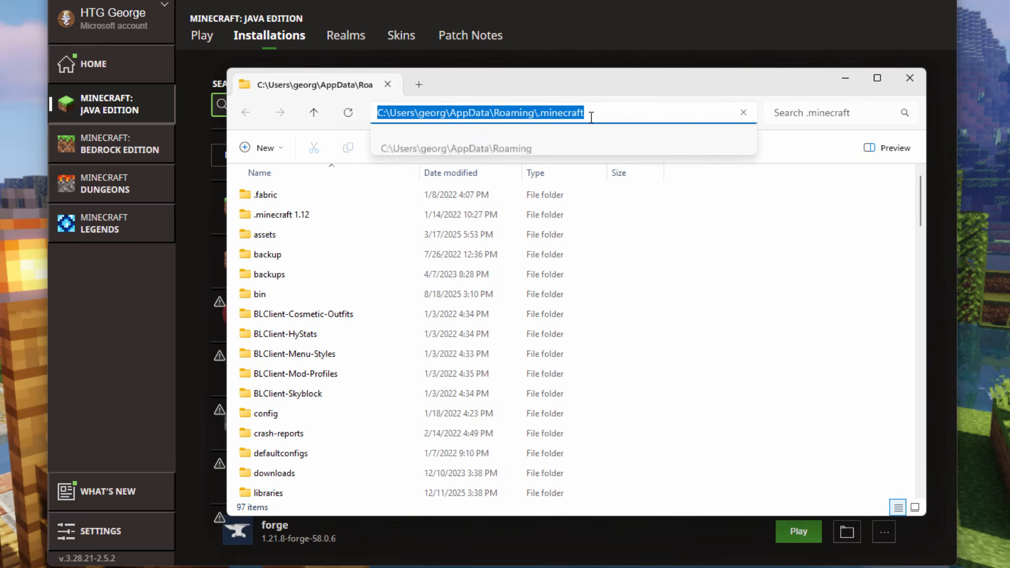
left_click(634, 78)
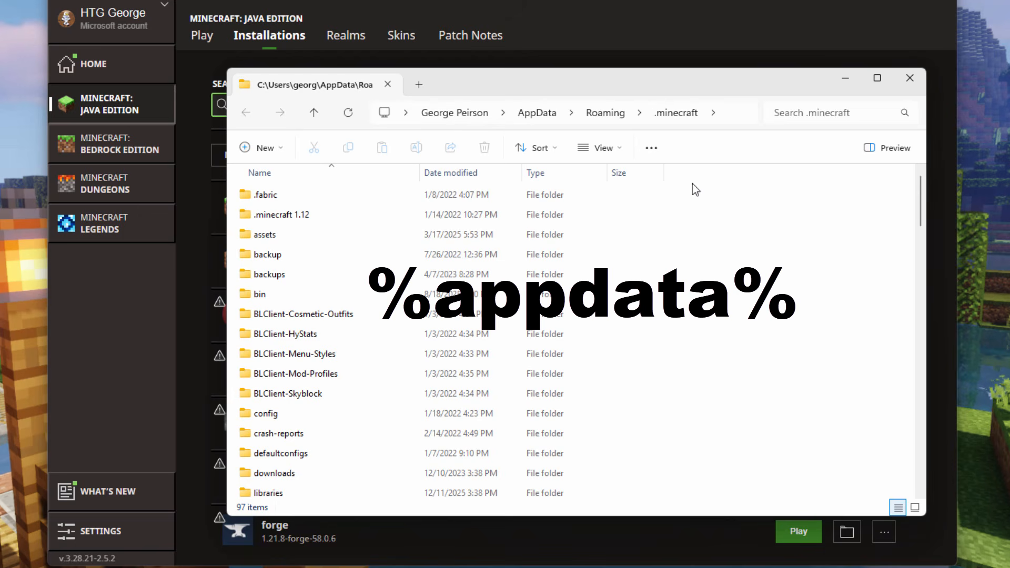
- Go up to the Roaming folder, reopen .minecraft and open its versions folder
left_click(604, 112)
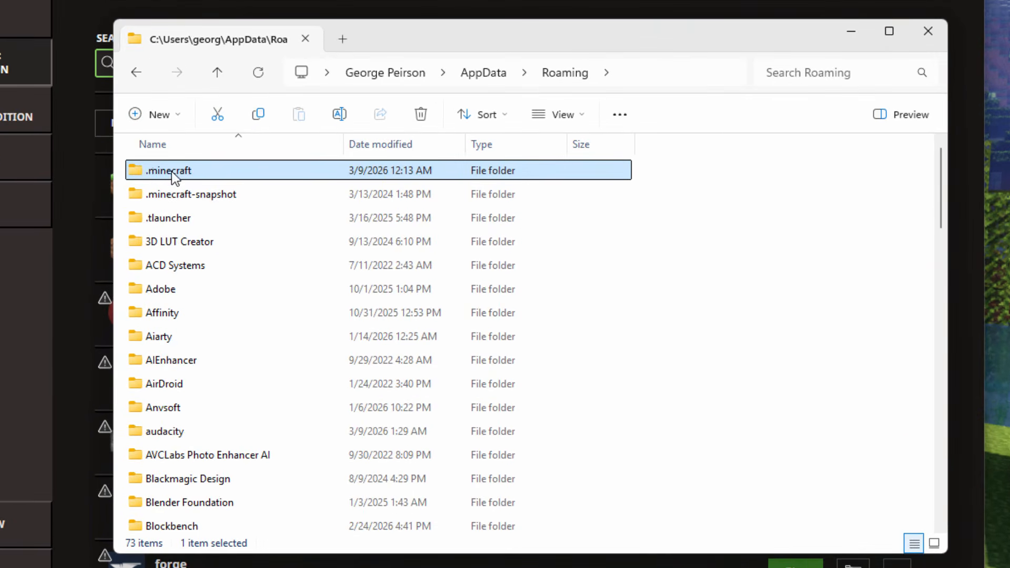
double_click(148, 167)
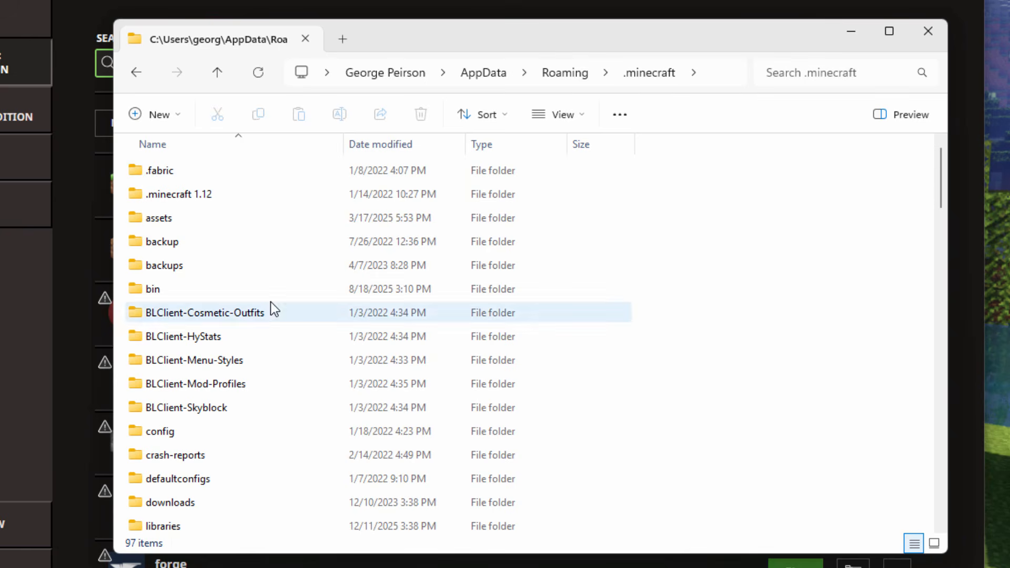
scroll(279, 289, "down", 12)
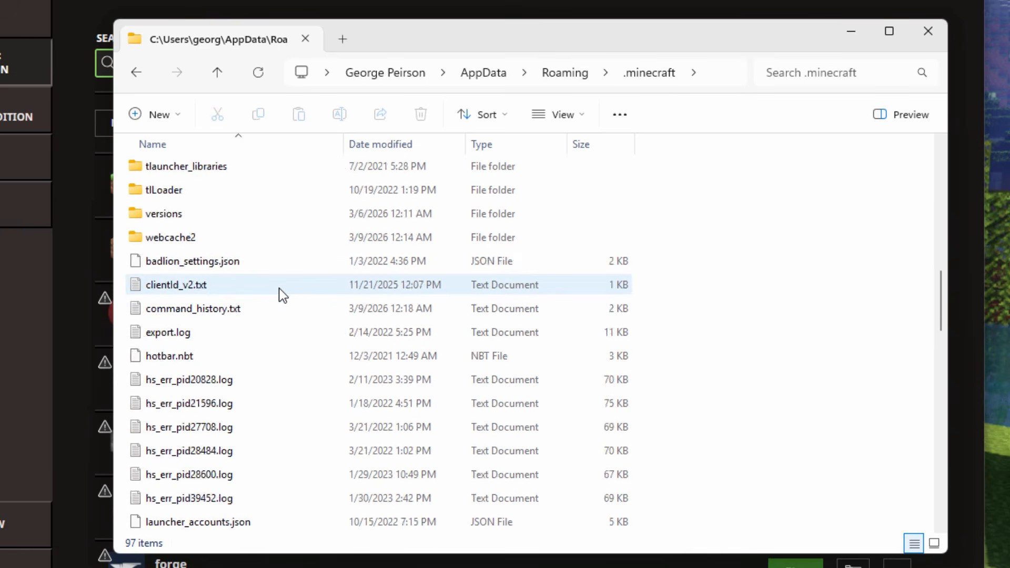
scroll(279, 288, "up", 5)
scroll(279, 288, "down", 1)
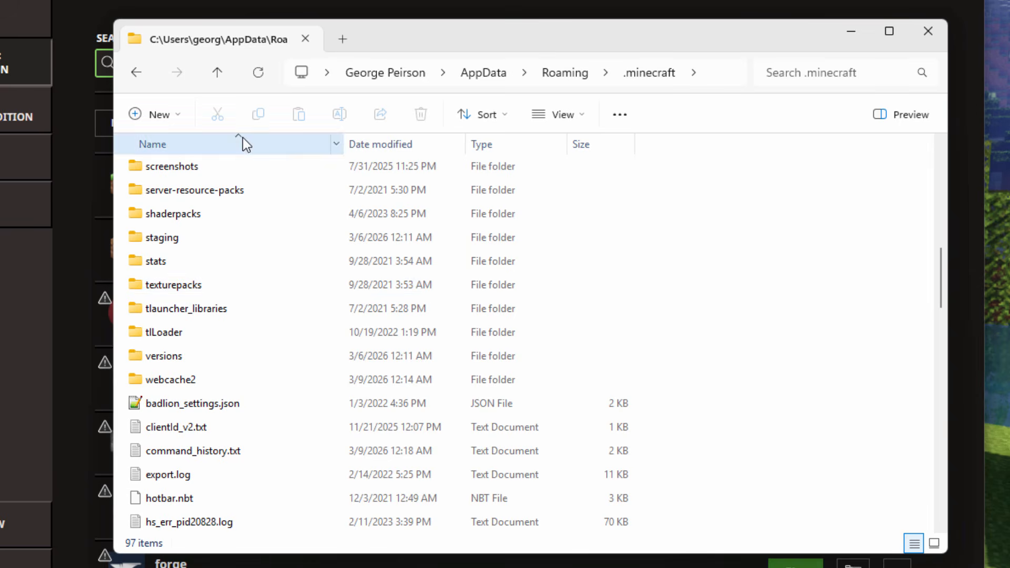
double_click(144, 357)
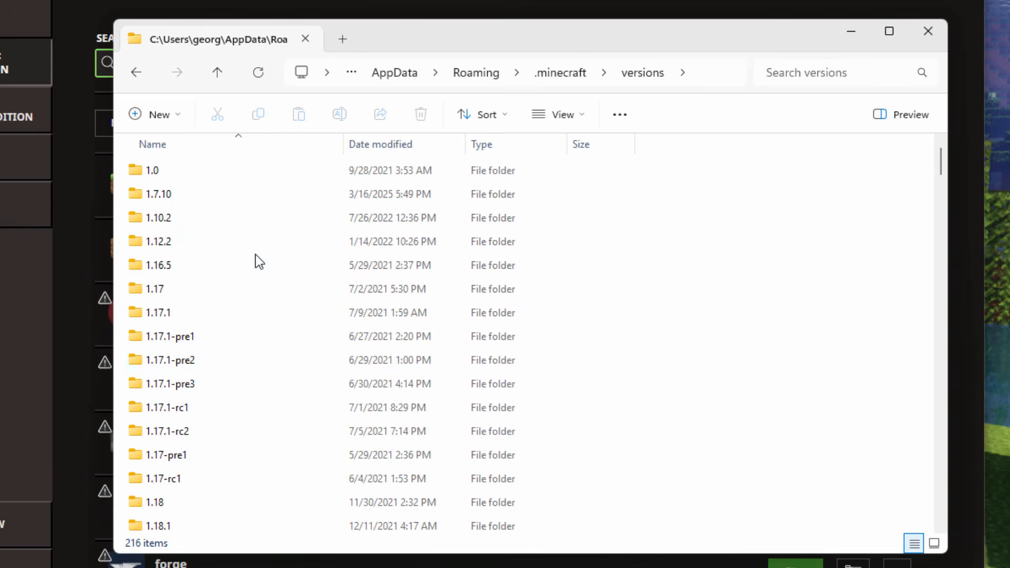
- Find and open the 1.21.11 folder inside the versions folder
scroll(241, 245, "down", 3)
scroll(241, 245, "down", 20)
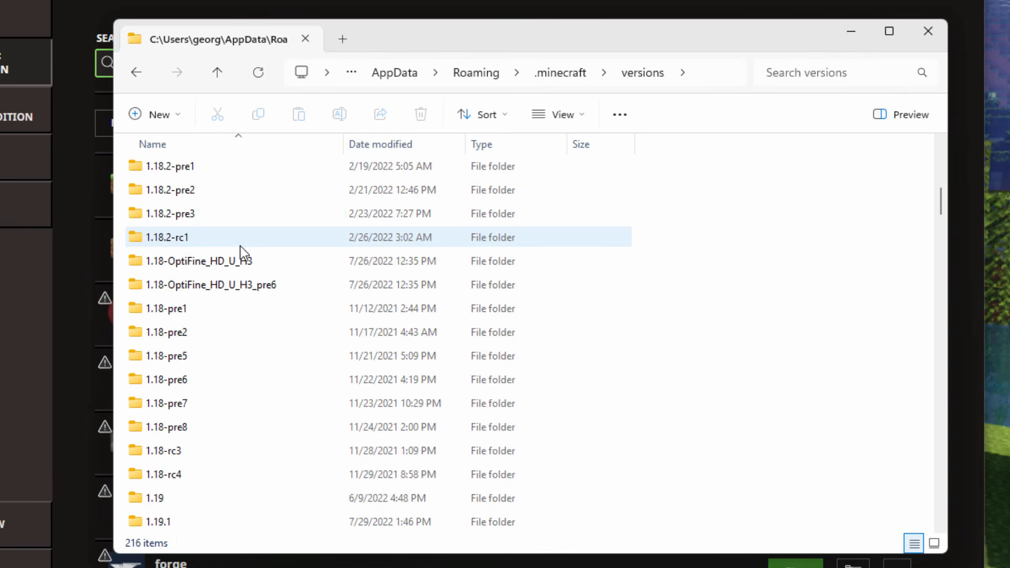
scroll(239, 247, "down", 8)
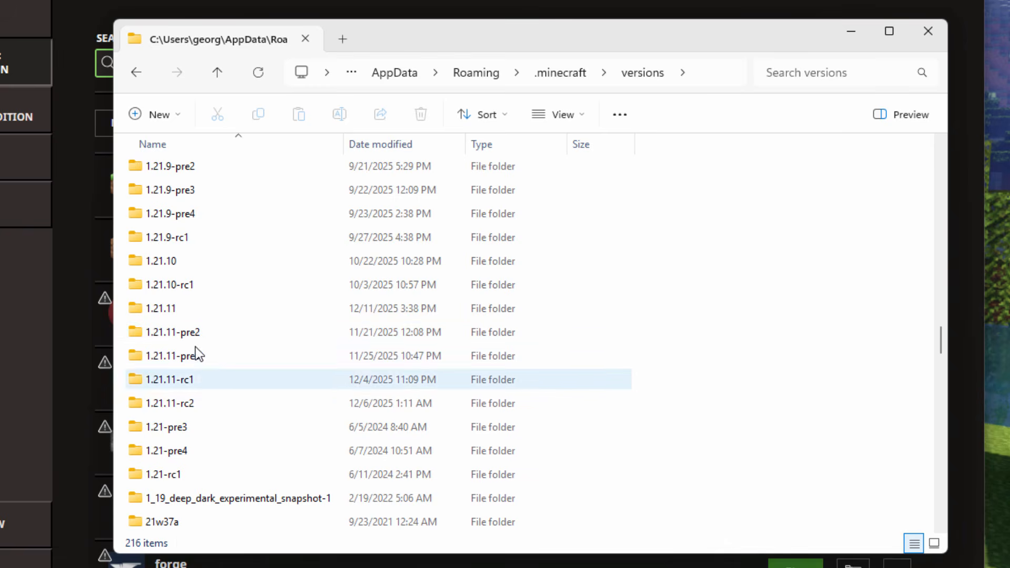
left_click(177, 309)
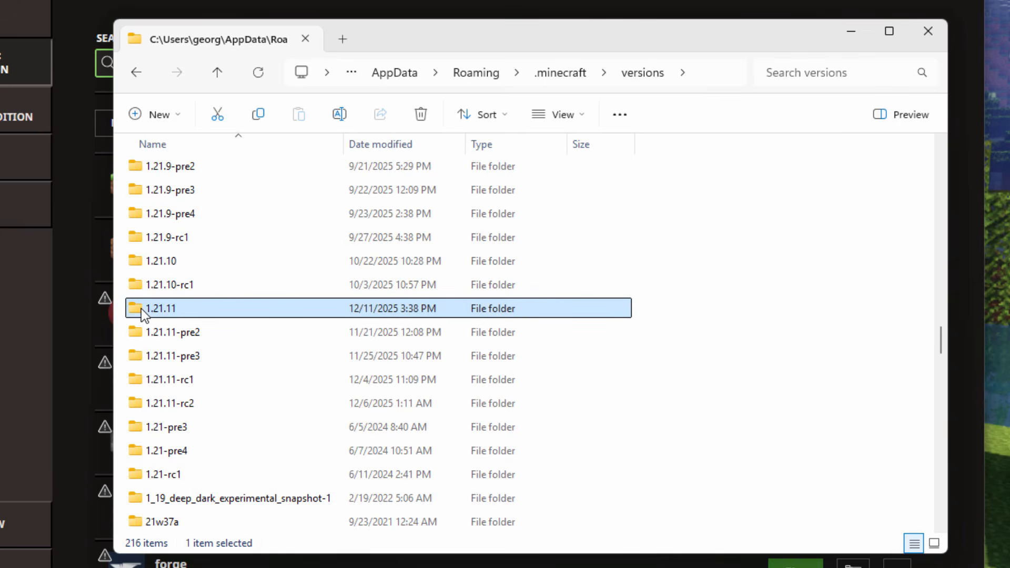
double_click(141, 308)
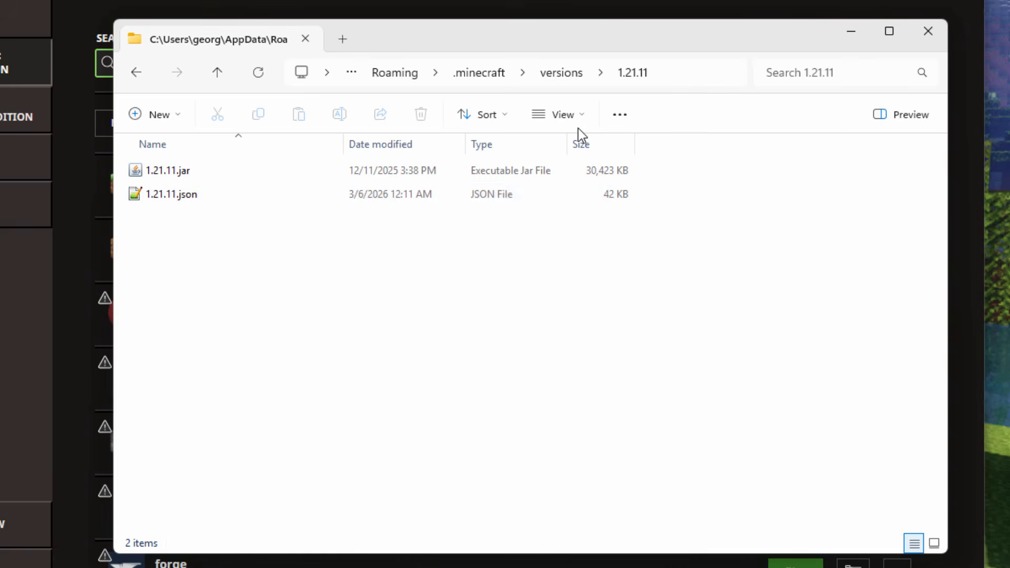
- Show the 1.21.11 folder's files as large icons and check the file name extensions setting
left_click(584, 113)
left_click(573, 182)
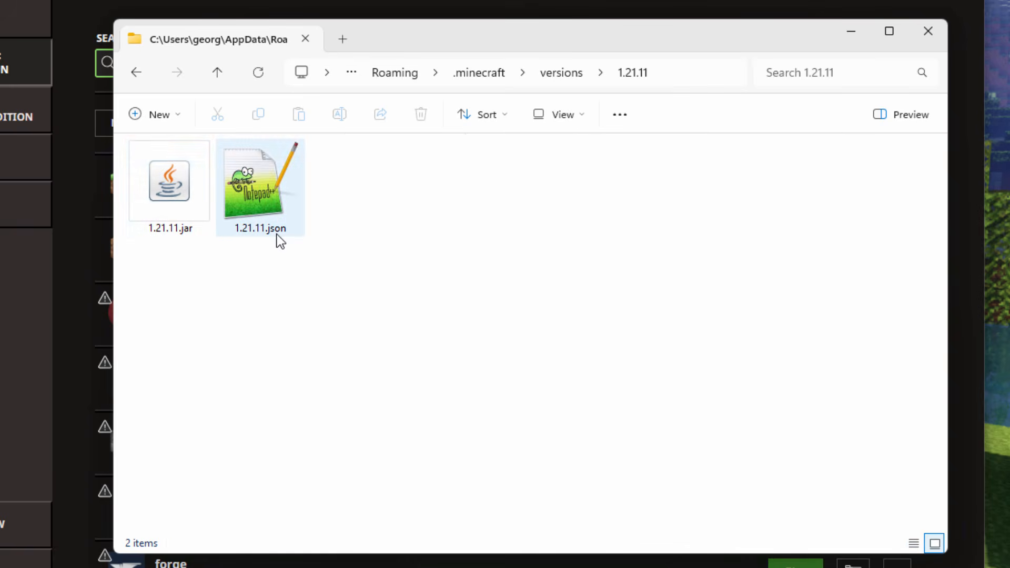
left_click(587, 116)
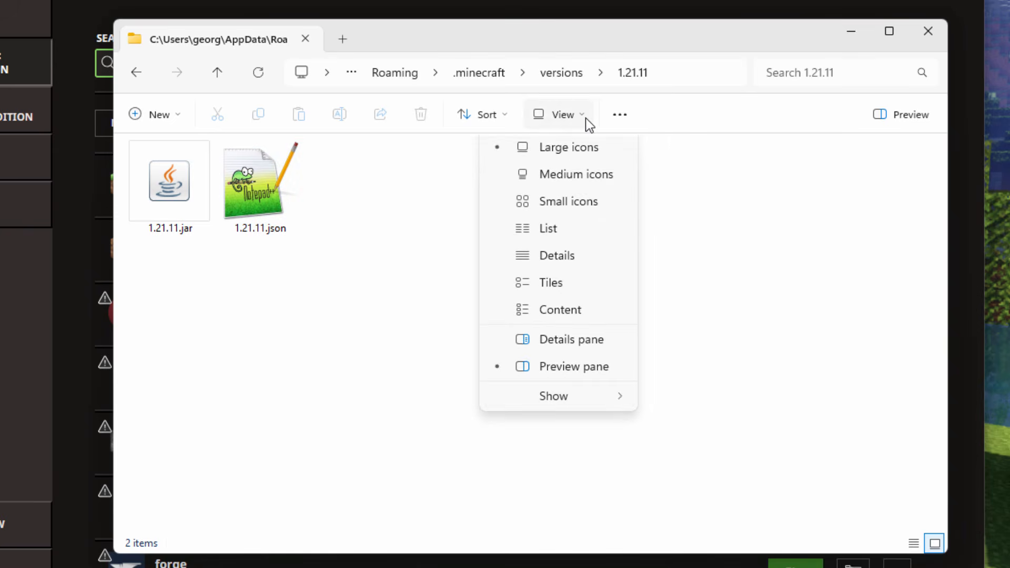
mouse_move(573, 428)
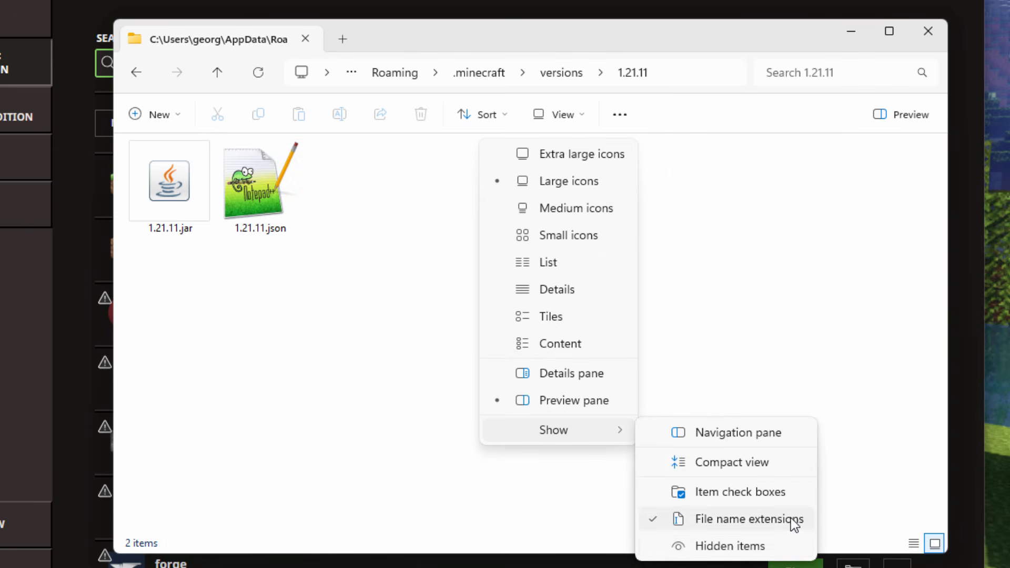
left_click(370, 275)
left_click(371, 275)
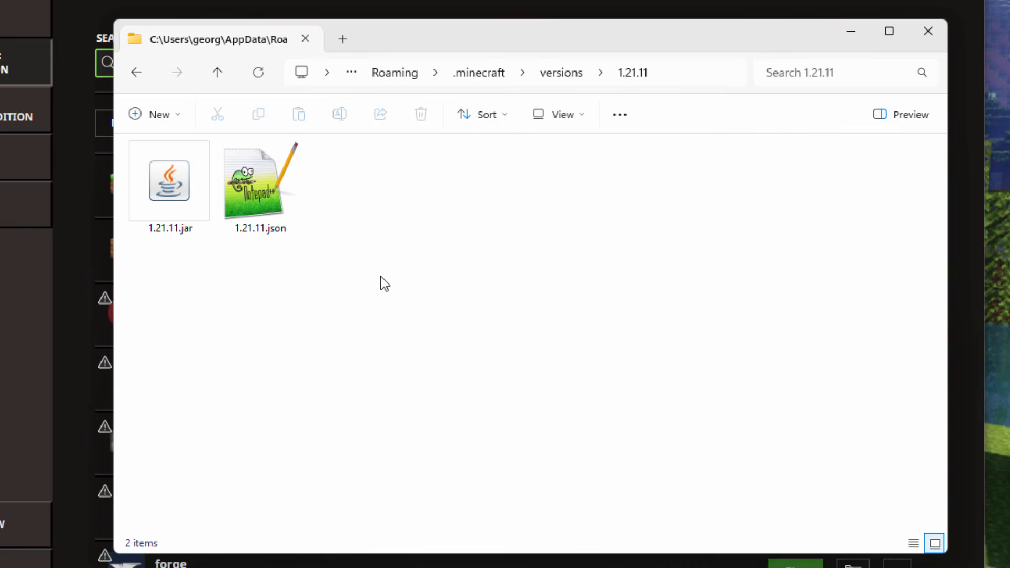
- Copy 1.21.11.jar from the versions folder into C:\Pack and close the windows that are no longer needed
key("alt+Tab")
left_click_drag(369, 92, 404, 36)
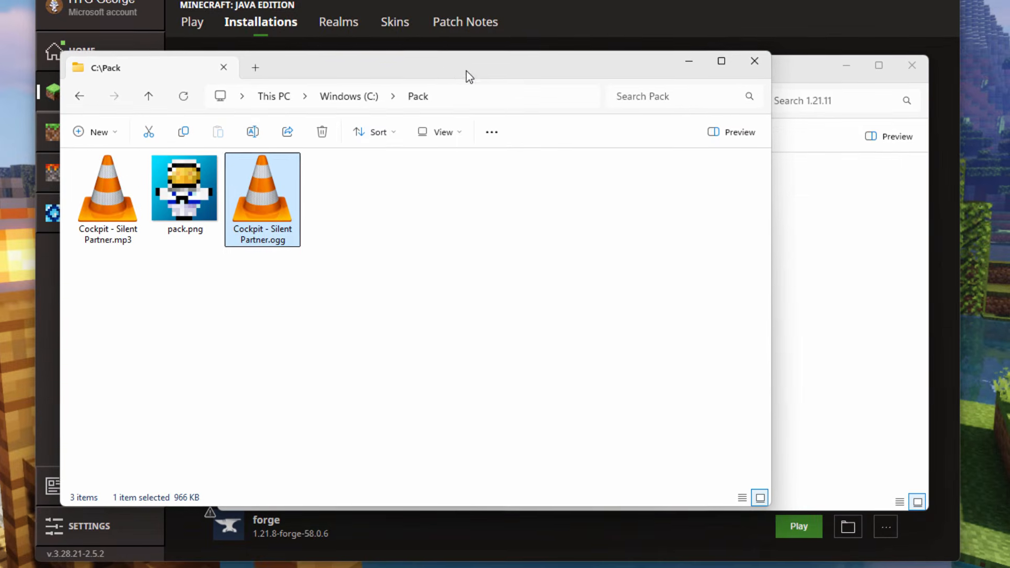
left_click_drag(506, 42, 708, 64)
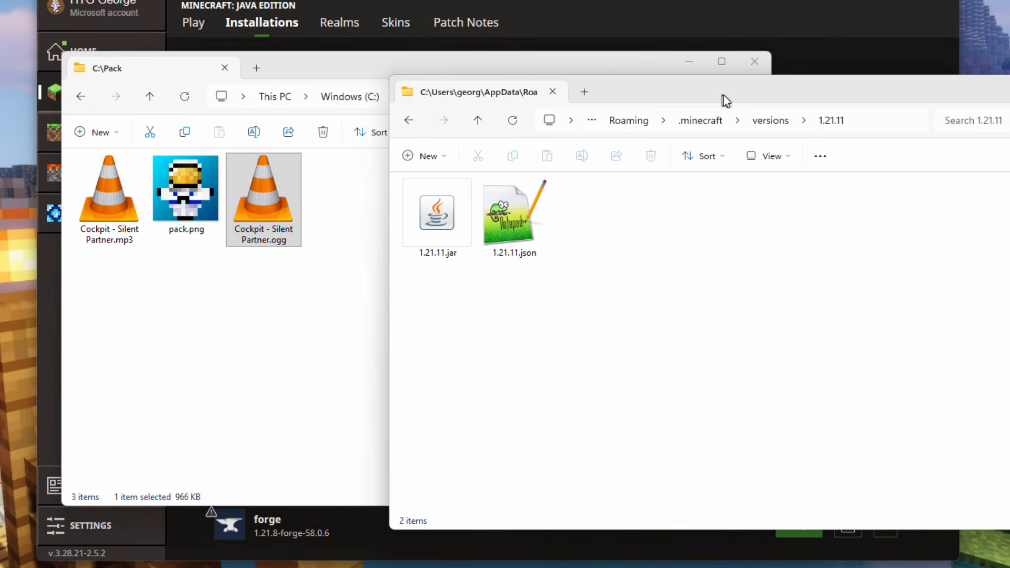
left_click_drag(446, 210, 278, 314)
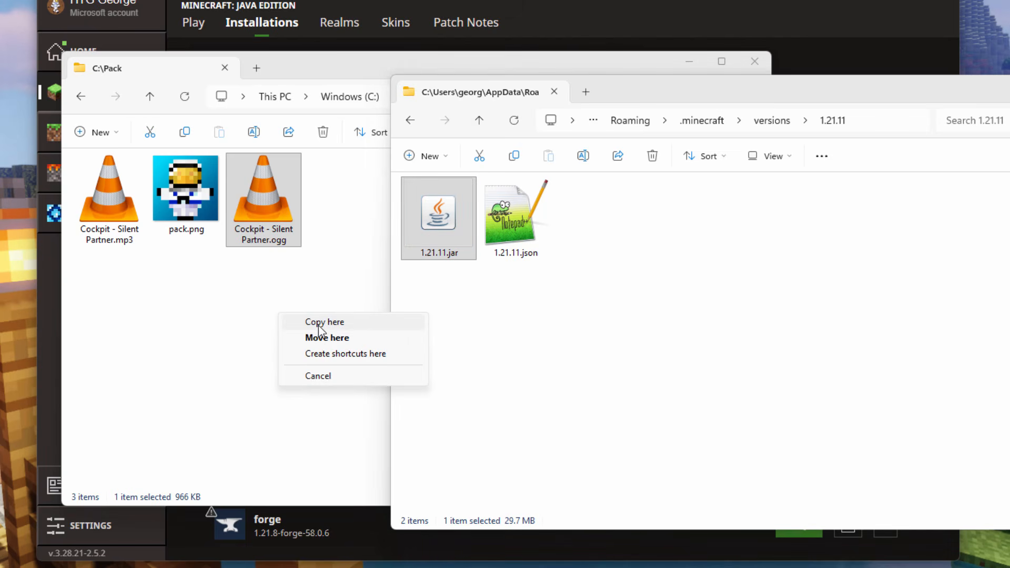
left_click(332, 322)
left_click_drag(893, 97, 907, 96)
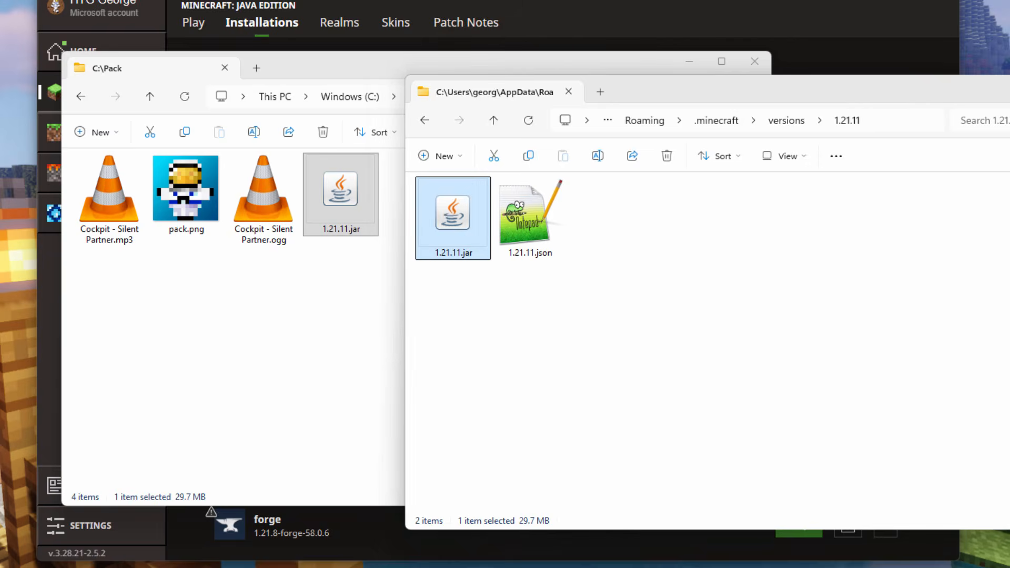
left_click(1009, 85)
left_click(943, 0)
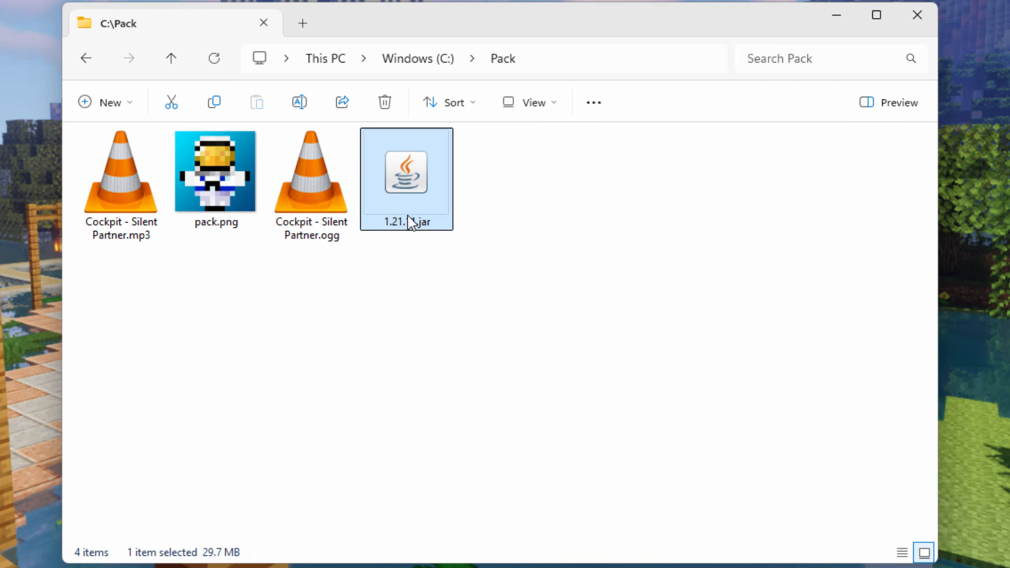
- Rename 1.21.11.jar in C:\Pack to 1.21.11.zip and accept the file extension change
right_click(413, 185)
left_click(556, 216)
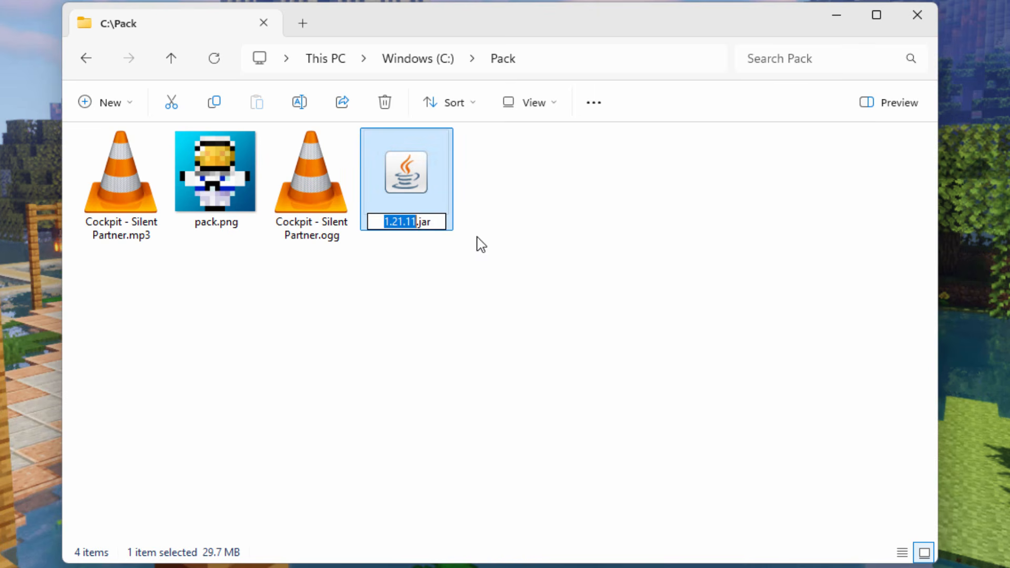
left_click(438, 222)
key("BackSpace")
key("BackSpace")
key("BackSpace")
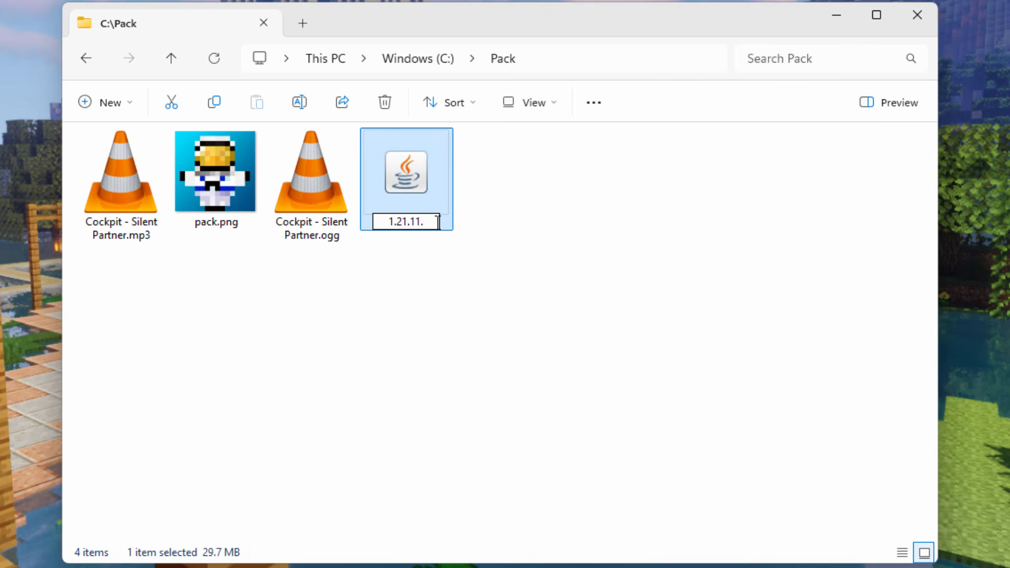
type("zip")
key("Return")
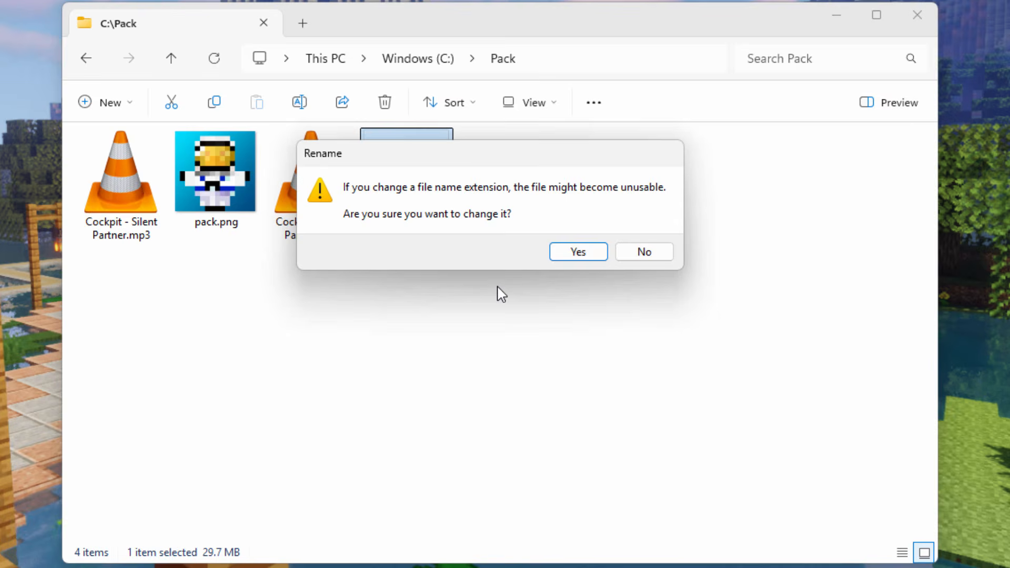
left_click(586, 251)
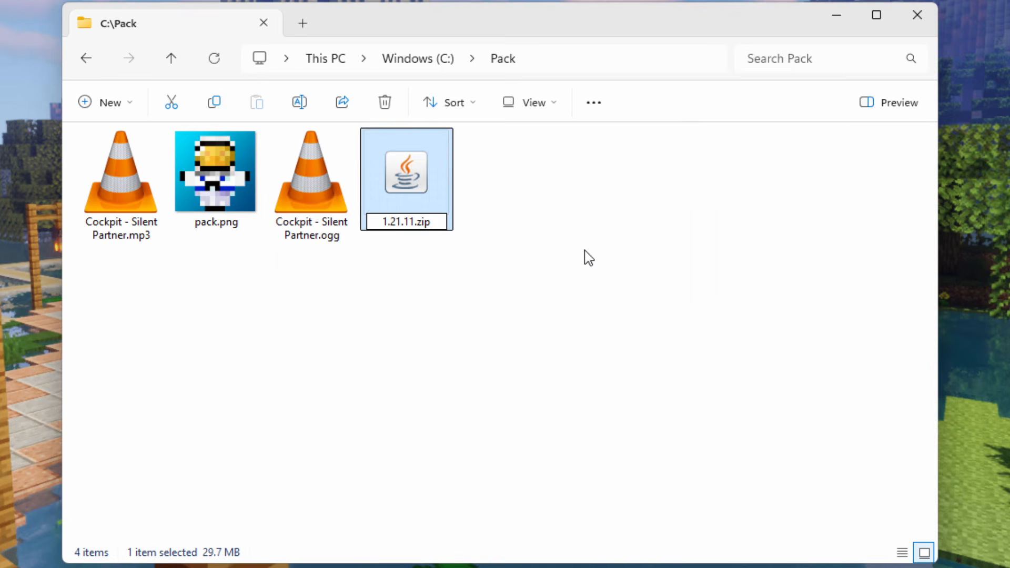
- Open 1.21.11.zip in a separate window and preview the pack.png image inside the archive
right_click(408, 182)
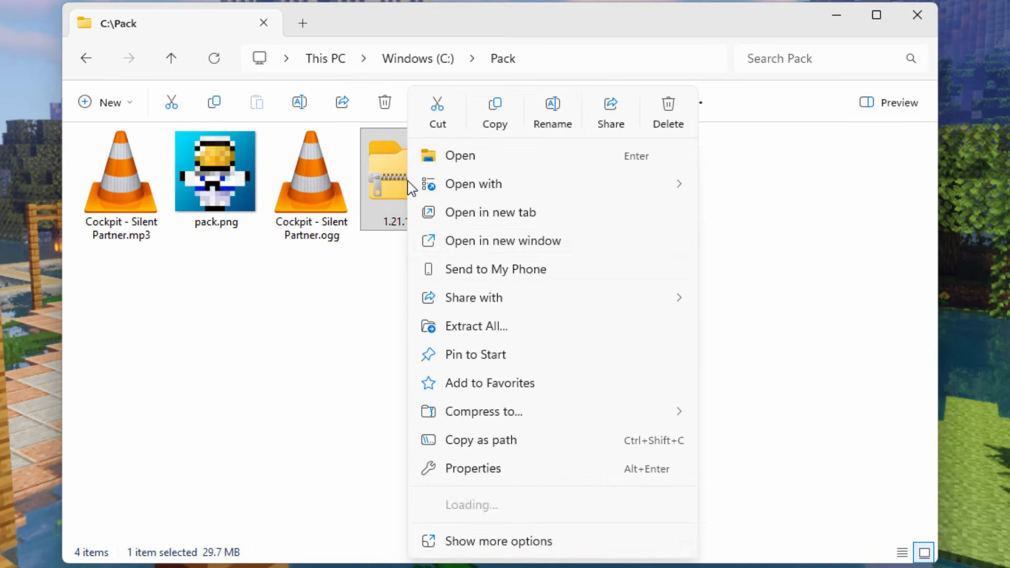
left_click(467, 244)
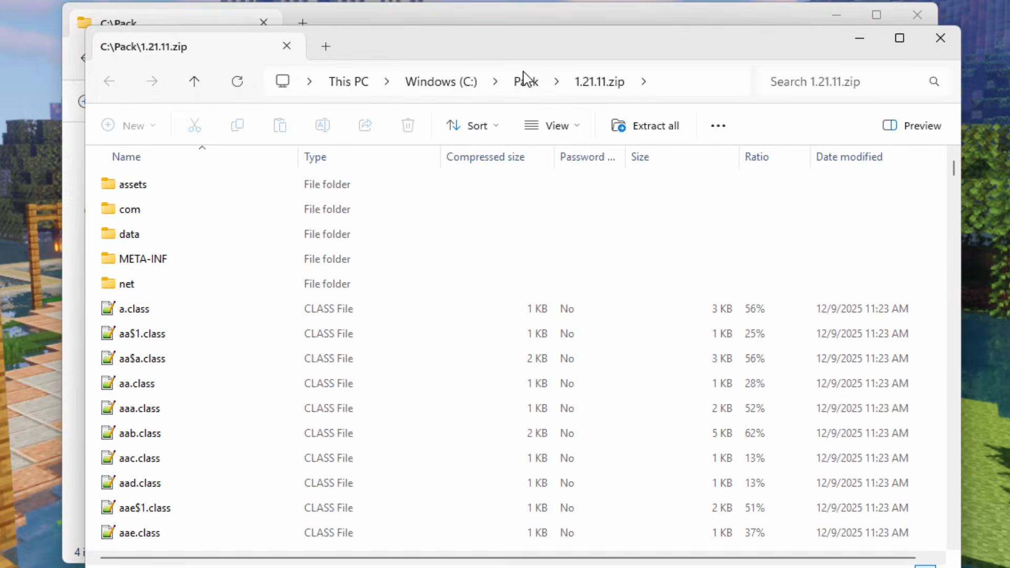
left_click_drag(381, 47, 648, 77)
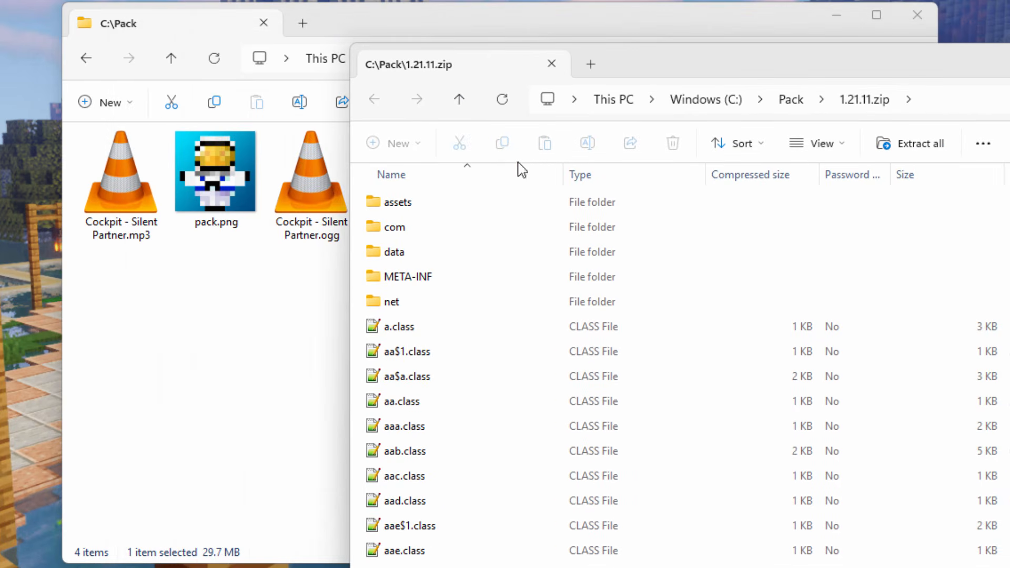
left_click_drag(732, 77, 564, 72)
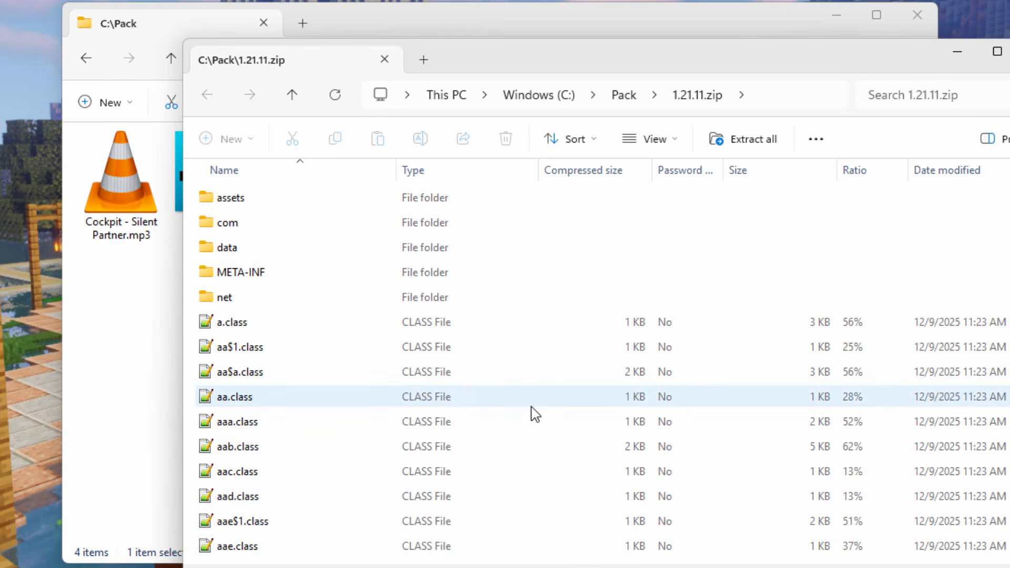
left_click_drag(1009, 197, 1009, 204)
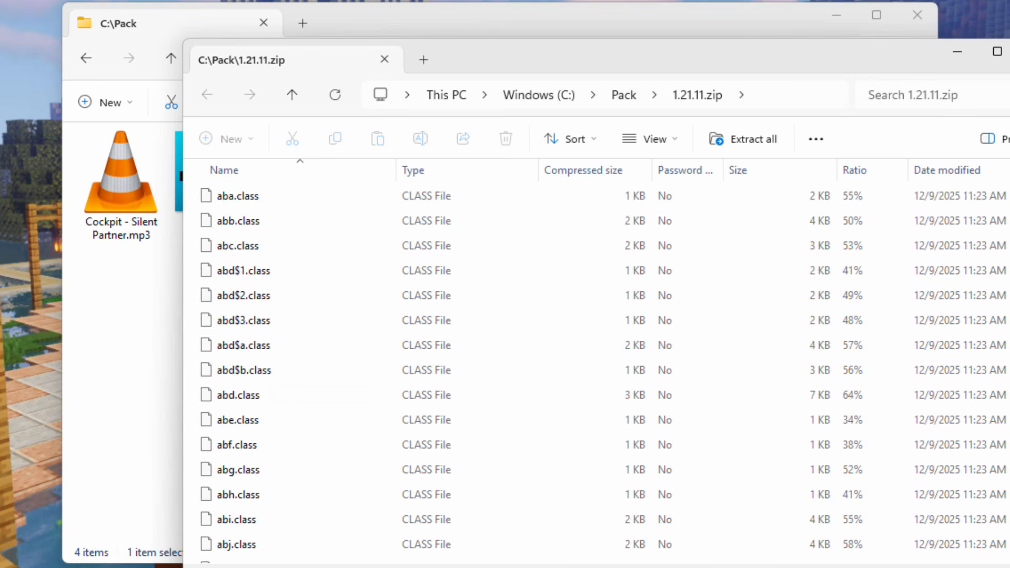
scroll(494, 467, "down", 5)
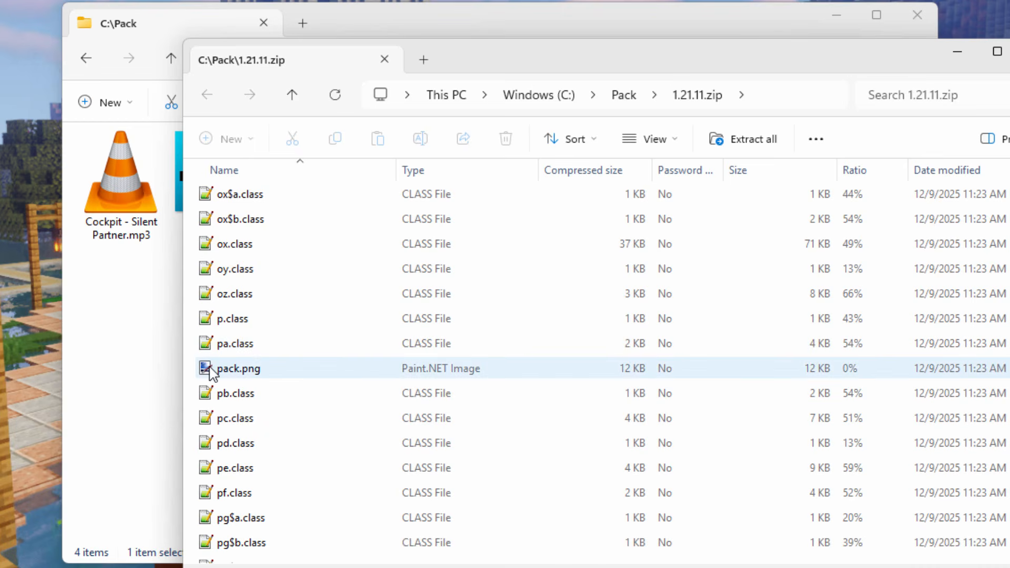
mouse_move(305, 372)
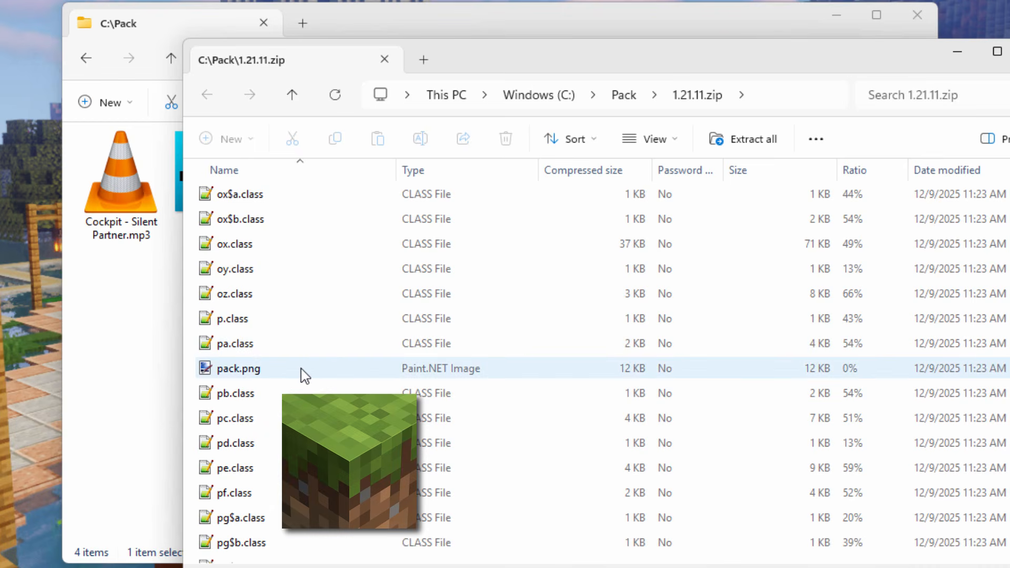
scroll(271, 248, "up", 15)
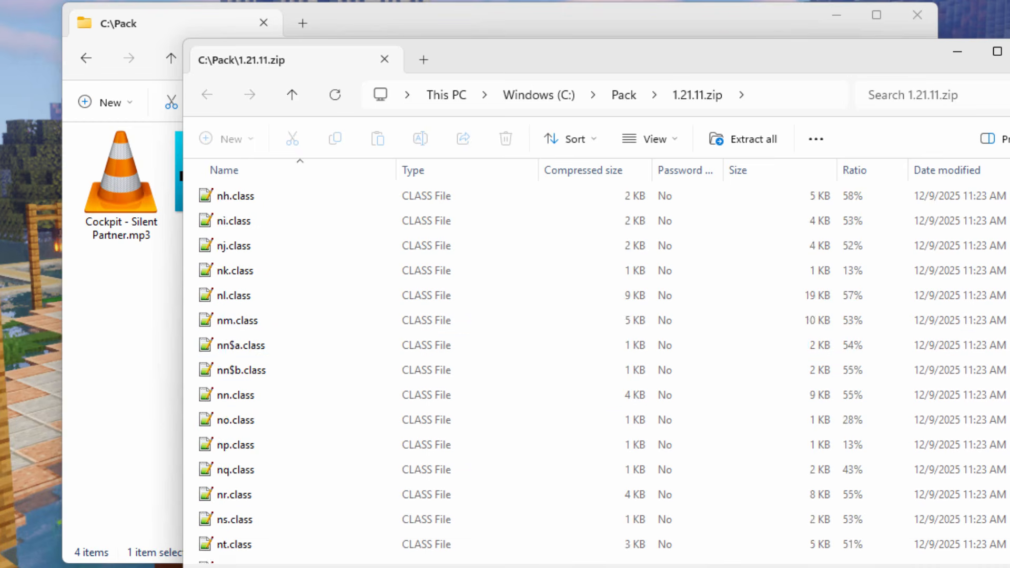
- Open the archive's assets\minecraft\textures\item folder
left_click(274, 203)
double_click(273, 203)
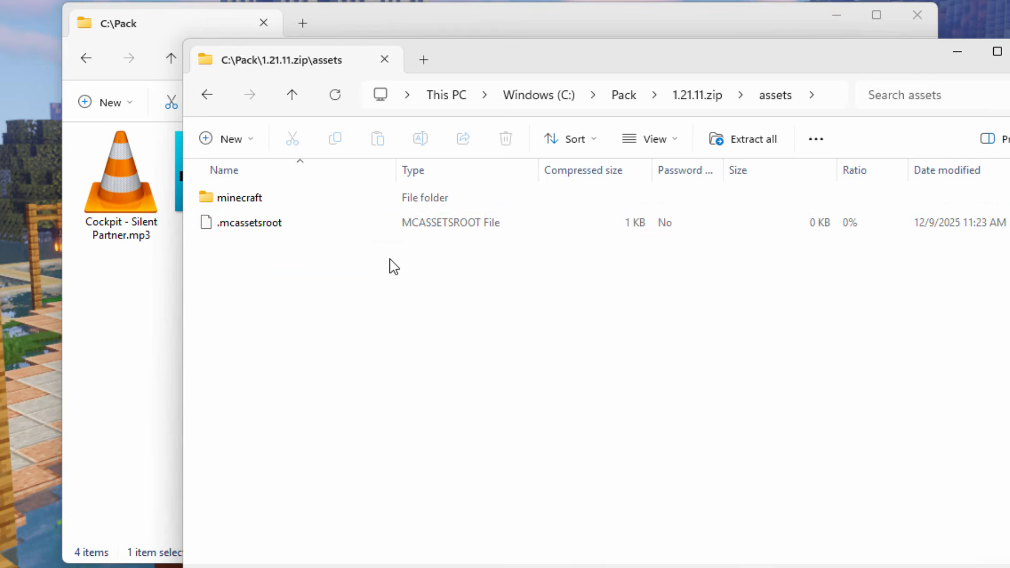
double_click(221, 198)
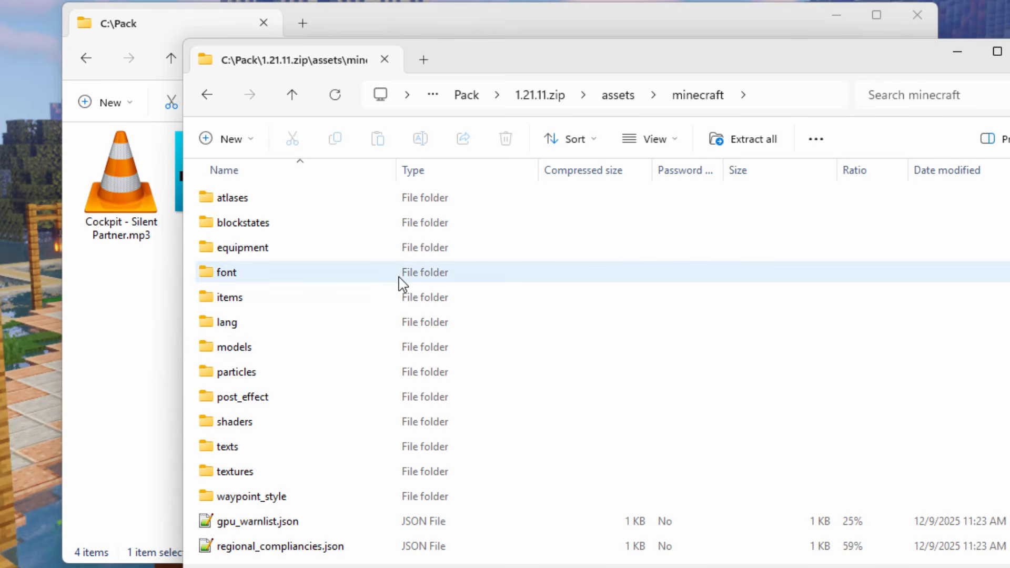
key("Down")
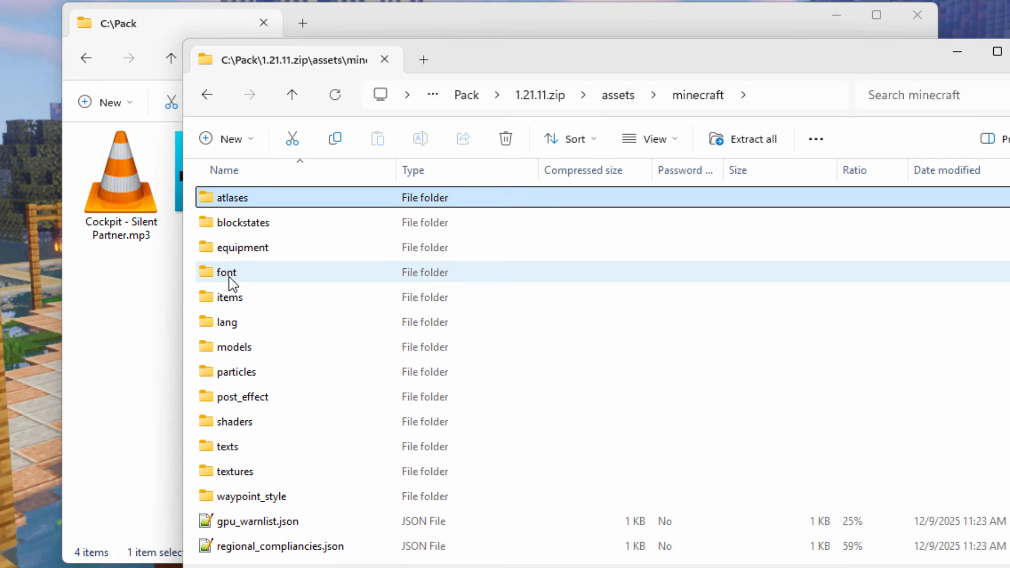
left_click(243, 473)
double_click(210, 473)
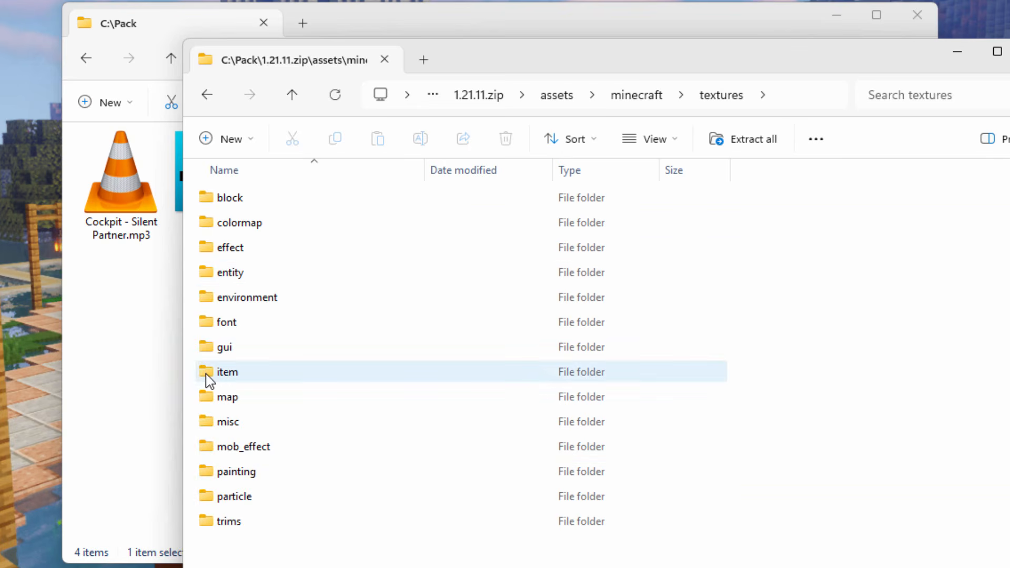
double_click(209, 378)
- Find music_disc_blocks.png in the archive's item folder and copy it into C:\Pack
scroll(310, 367, "down", 12)
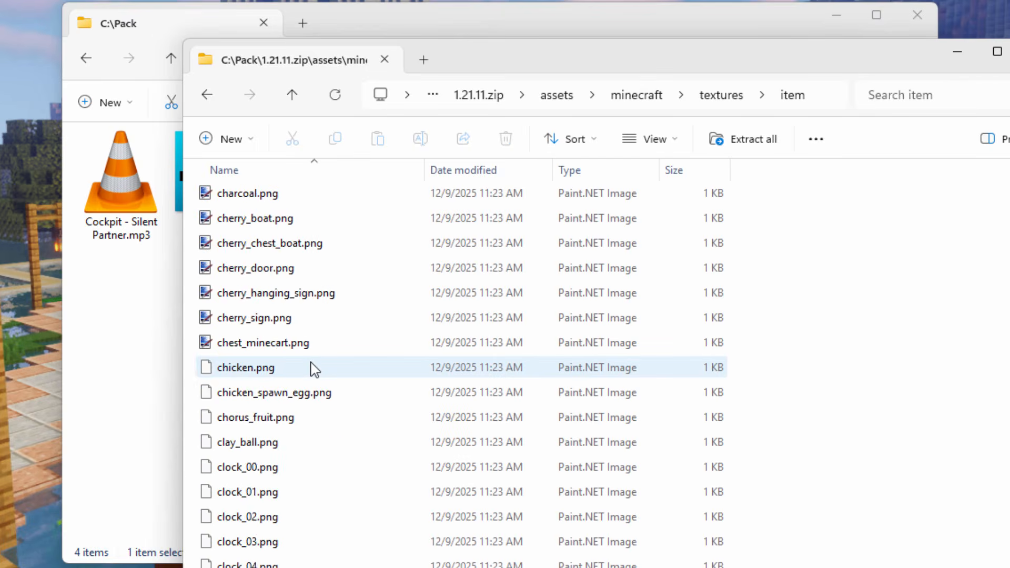
scroll(310, 367, "down", 20)
left_click(279, 445)
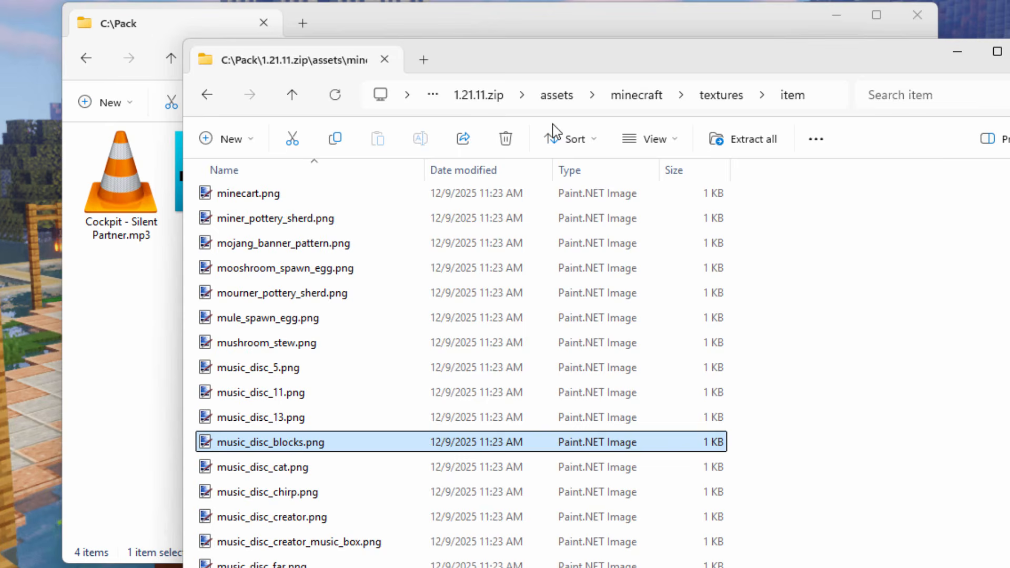
left_click_drag(473, 62, 845, 66)
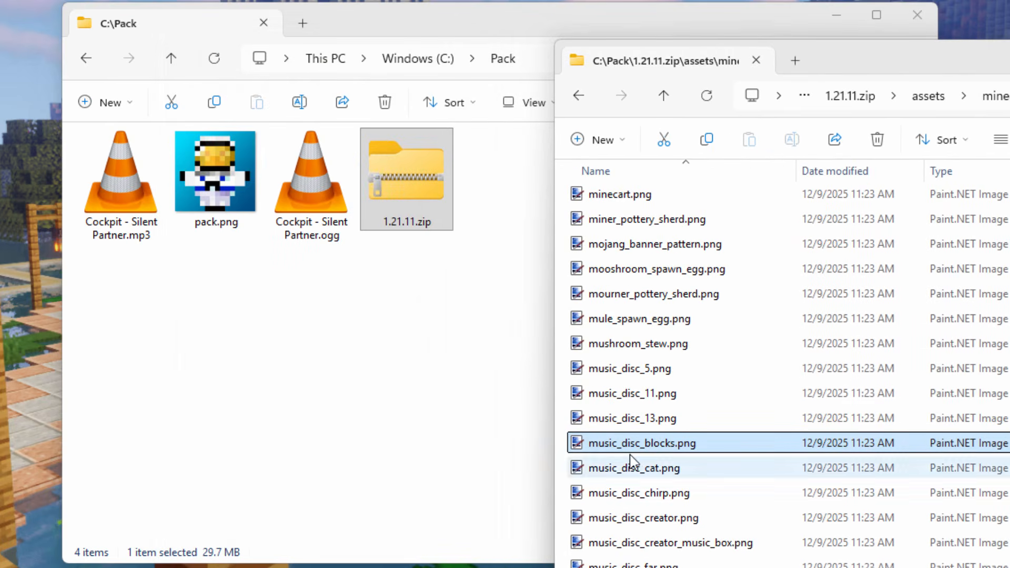
left_click_drag(621, 445, 324, 430)
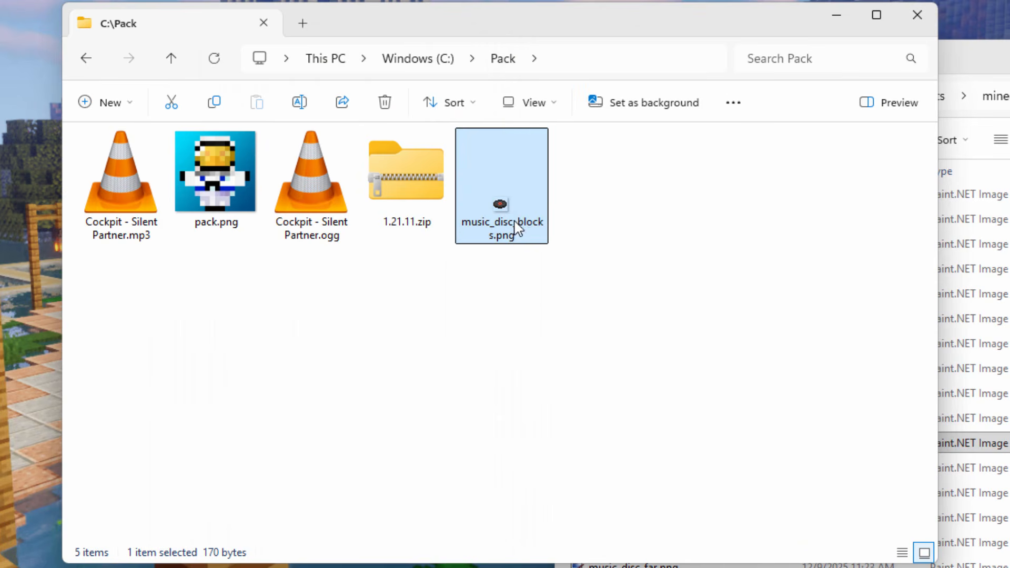
- Arrange the two windows so the archive's folder path stays readable above the C:\Pack window in front
left_click_drag(1002, 64, 700, 108)
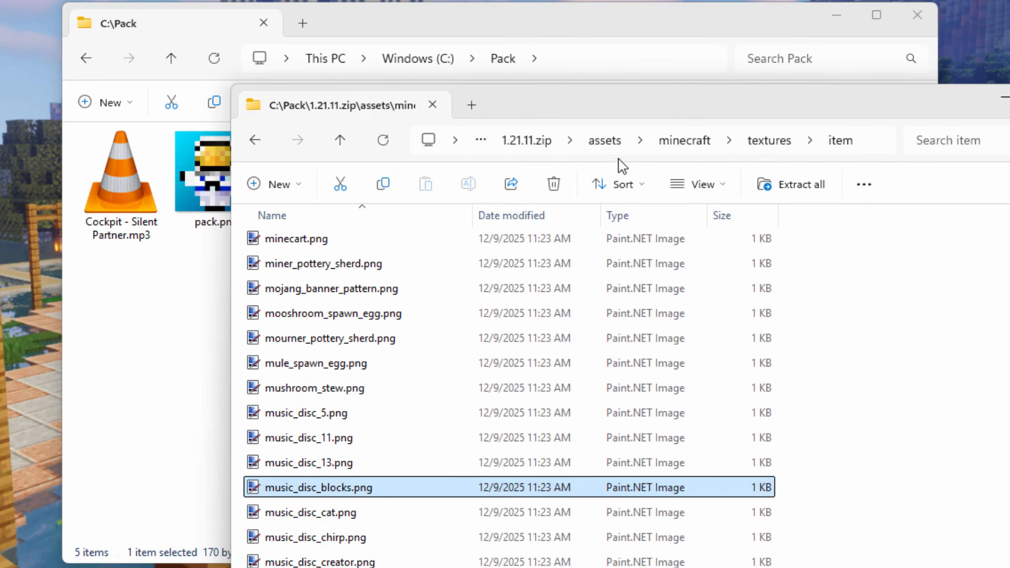
left_click_drag(666, 114, 576, 0)
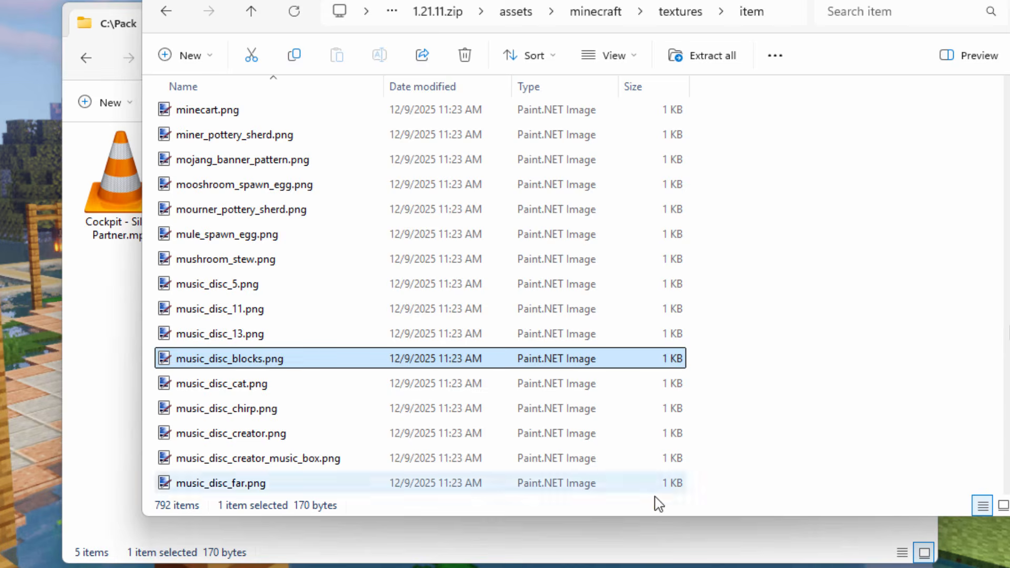
left_click(653, 527)
left_click_drag(545, 30, 593, 61)
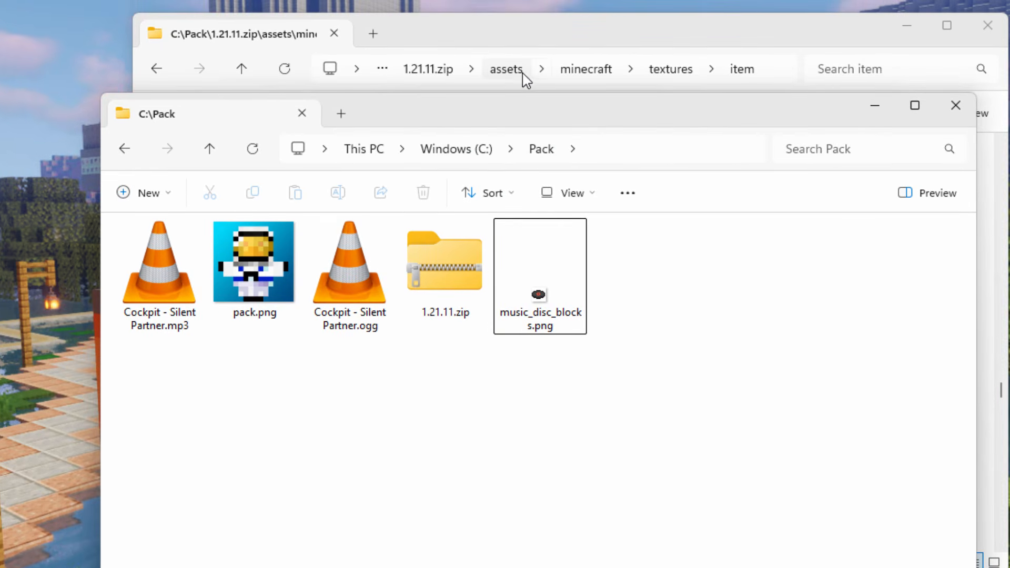
- Create a folder named assets in C:\Pack
left_click(149, 193)
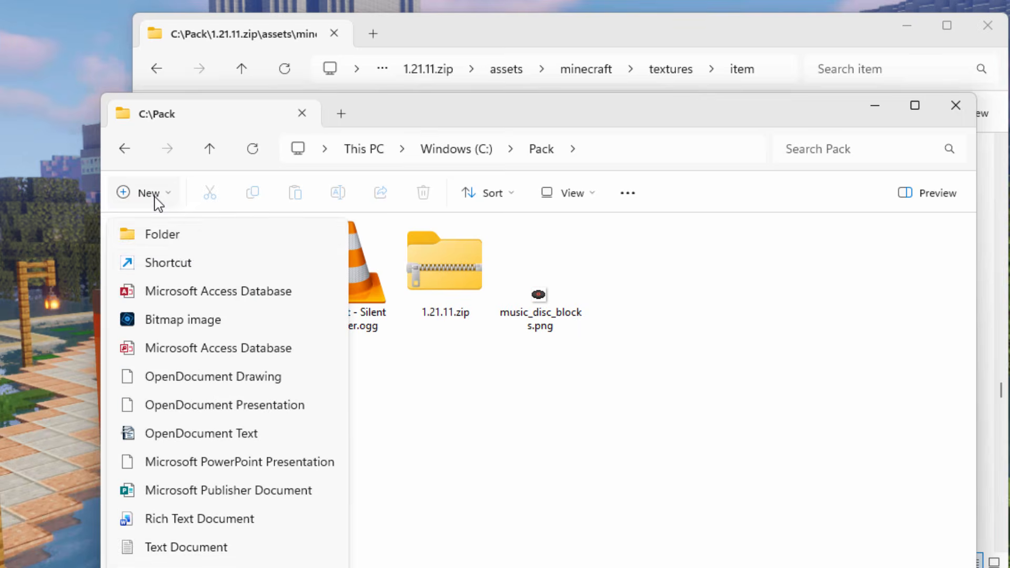
left_click(181, 241)
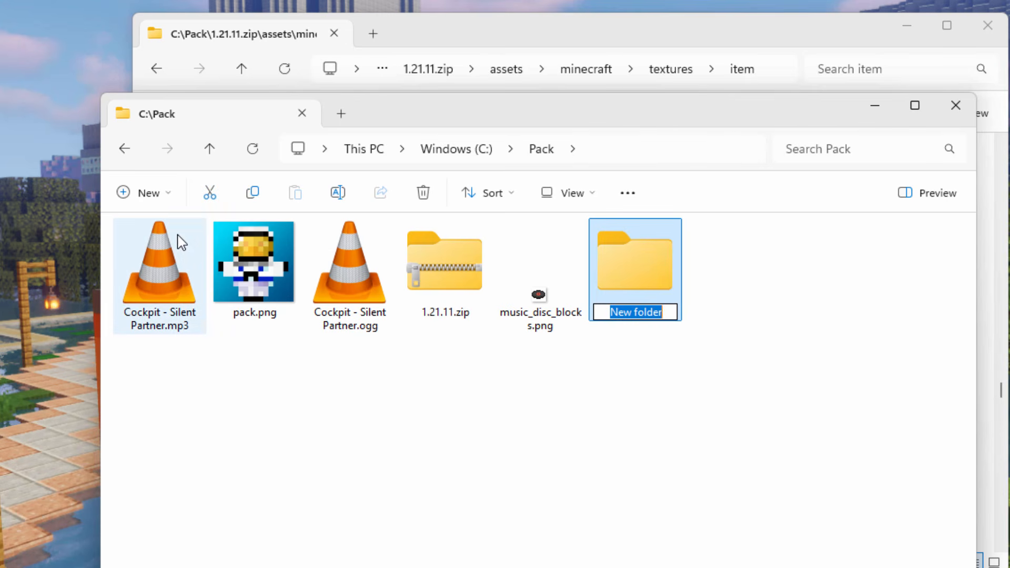
type("assets")
key("Return")
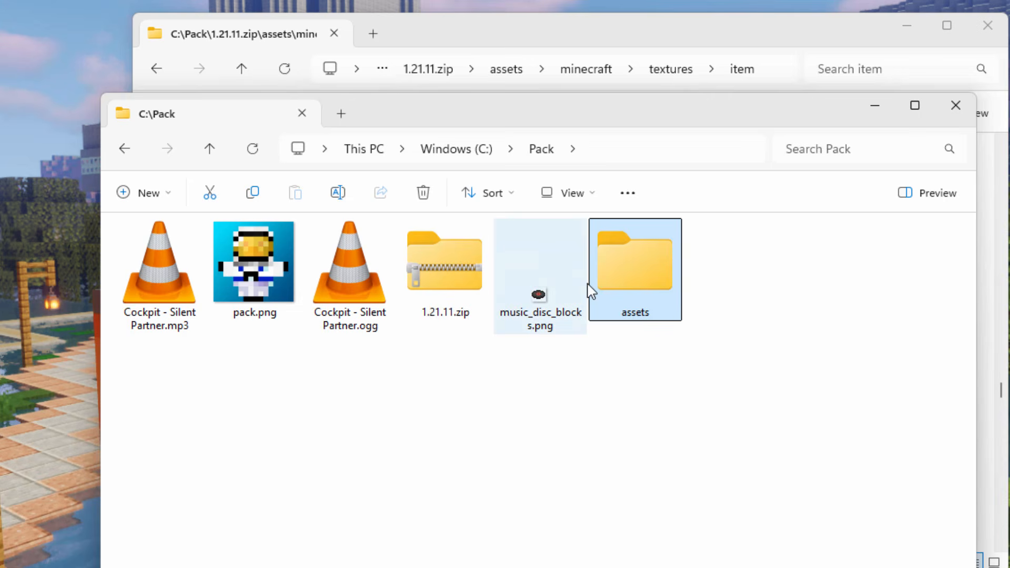
- Open the assets folder in C:\Pack and create a minecraft folder inside it
double_click(621, 276)
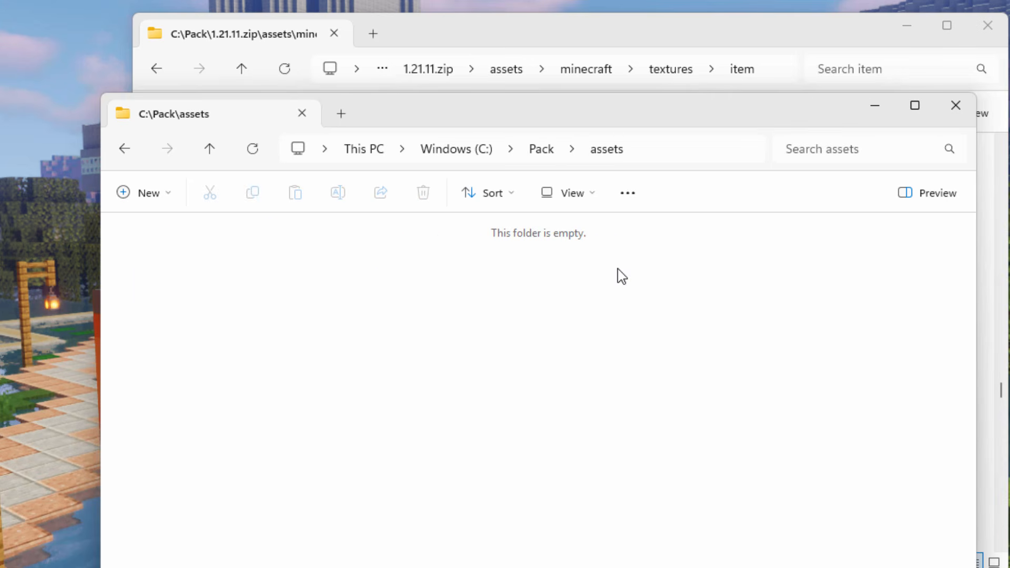
left_click(169, 199)
left_click(173, 241)
type("minecraft")
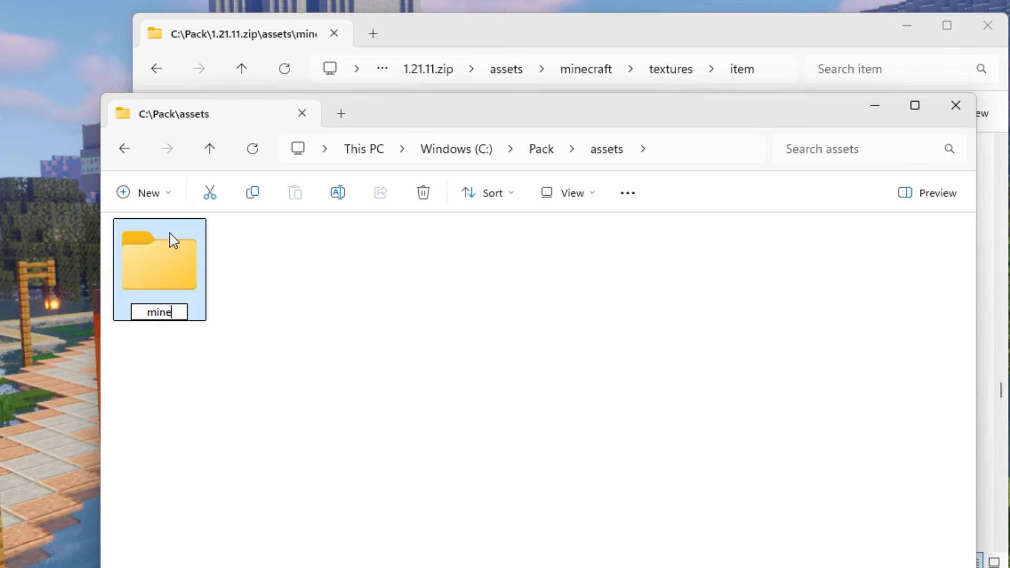
key("Return")
- Open the new minecraft folder and create a textures folder inside it
double_click(181, 261)
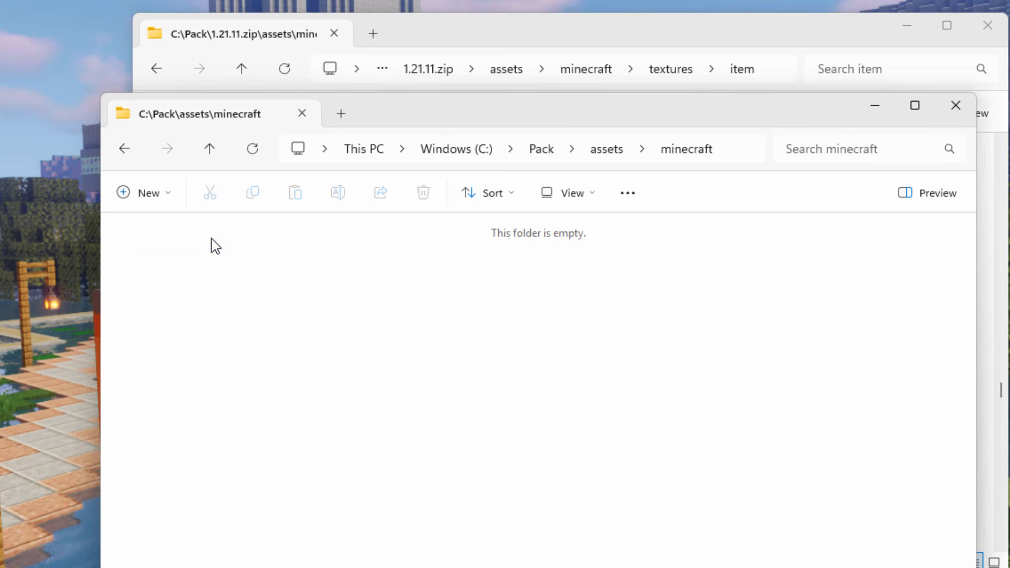
left_click(161, 197)
left_click(163, 231)
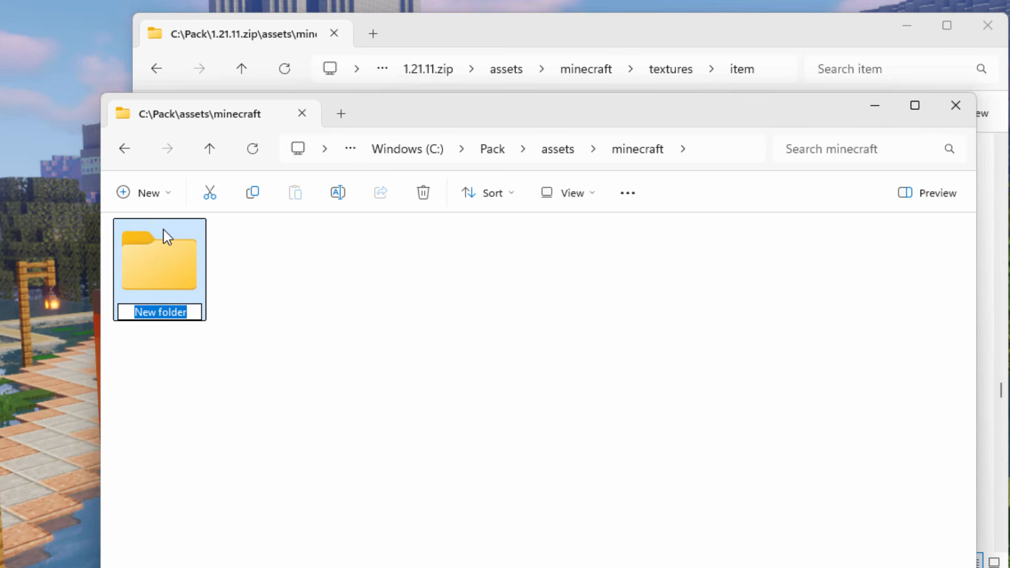
type("textures")
key("Return")
- Open the new textures folder and create an item folder inside it
double_click(166, 265)
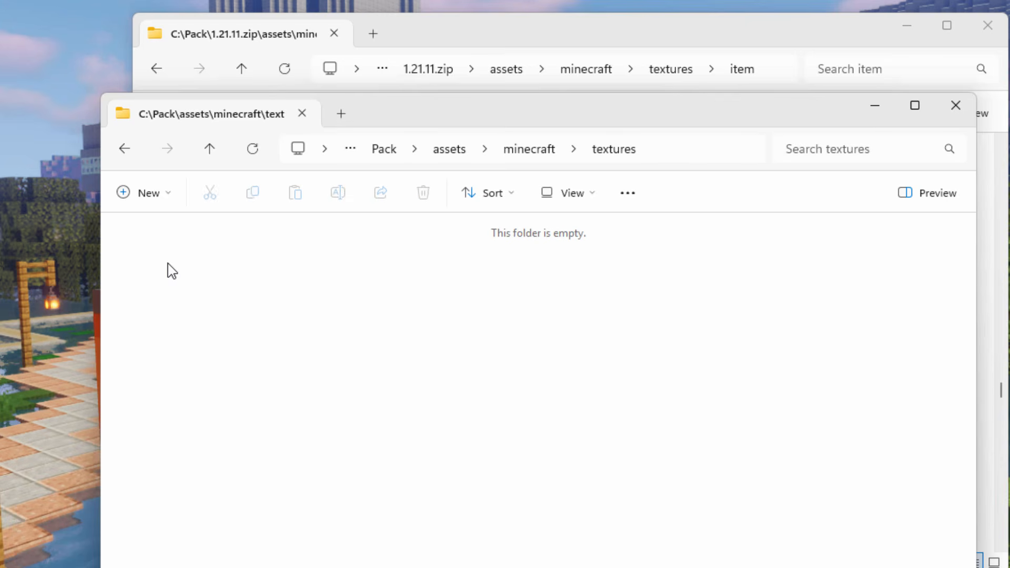
left_click(152, 196)
left_click(165, 232)
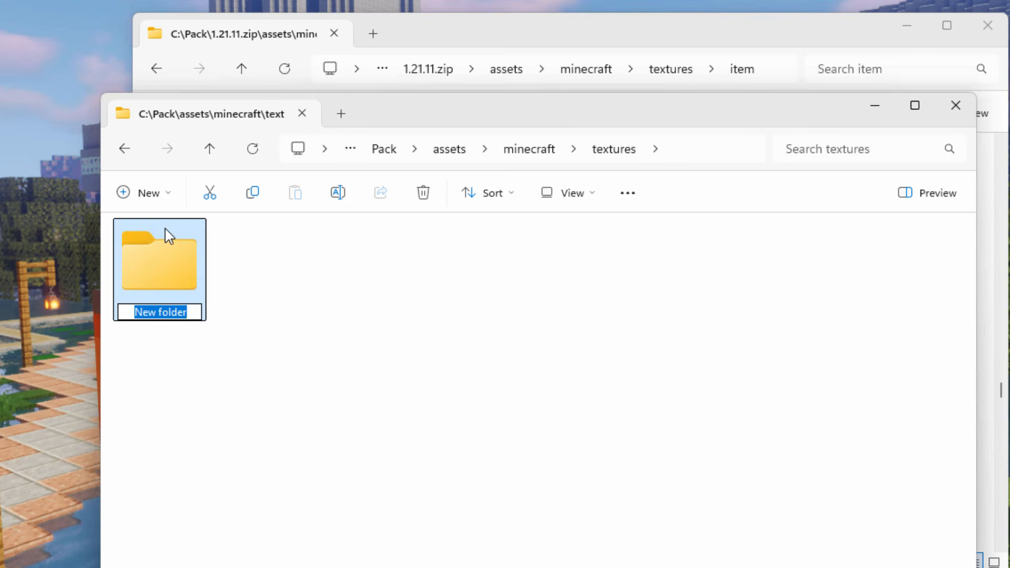
type("item")
left_click(228, 296)
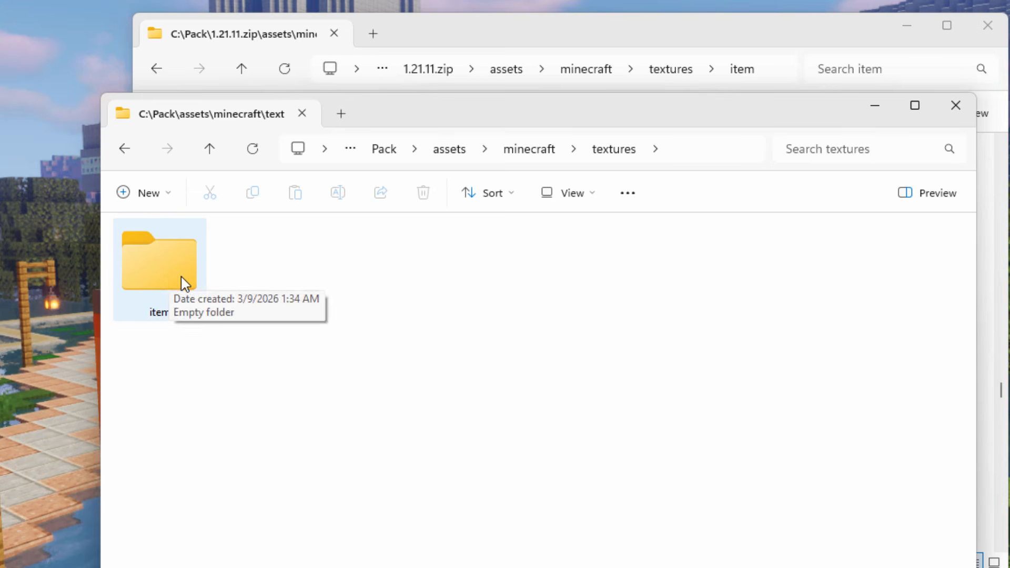
- Return to C:\Pack and open its assets\minecraft folder again
left_click(387, 154)
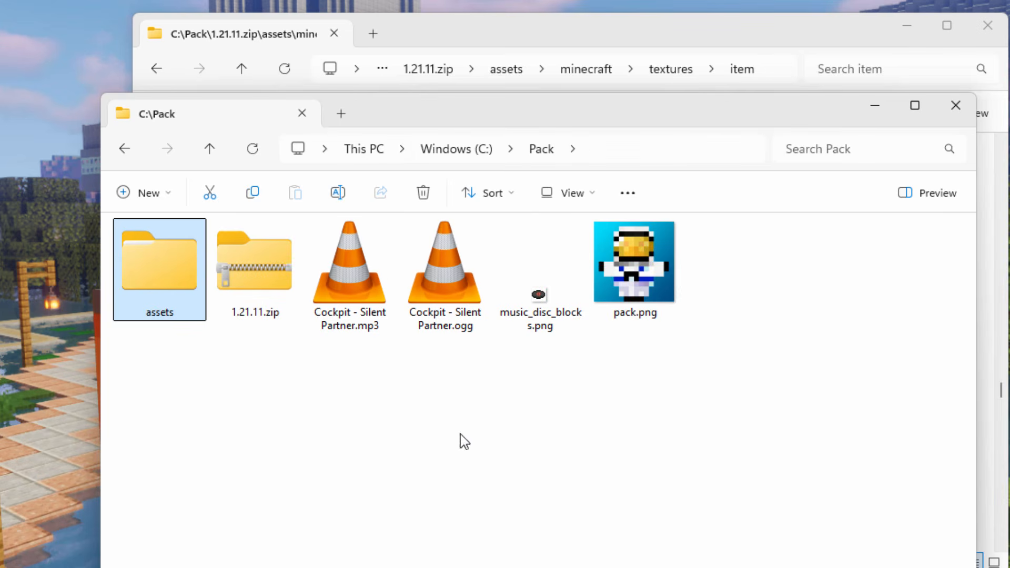
double_click(131, 252)
double_click(150, 274)
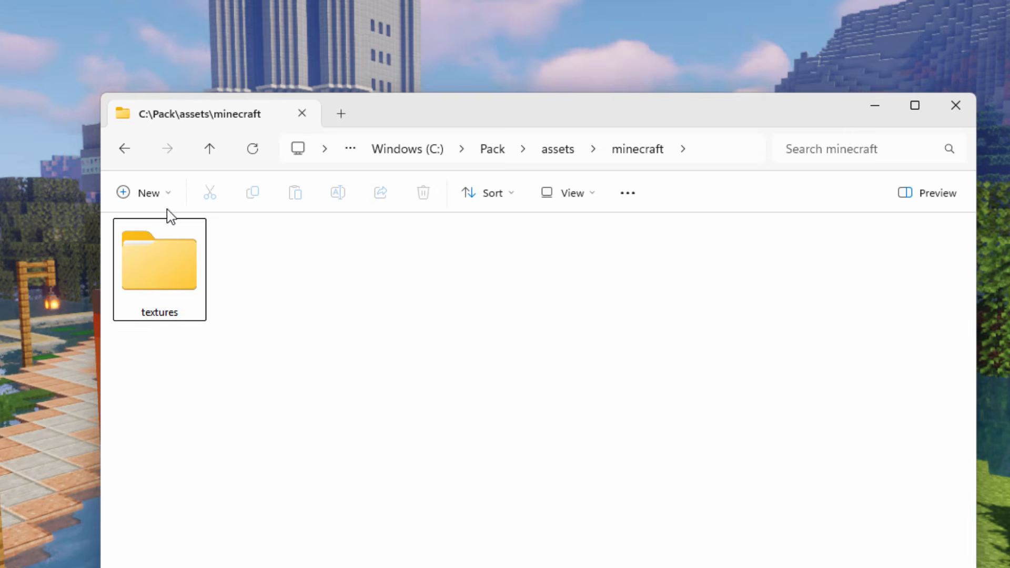
- Create a sounds folder next to the textures folder in C:\Pack\assets\minecraft
left_click(151, 194)
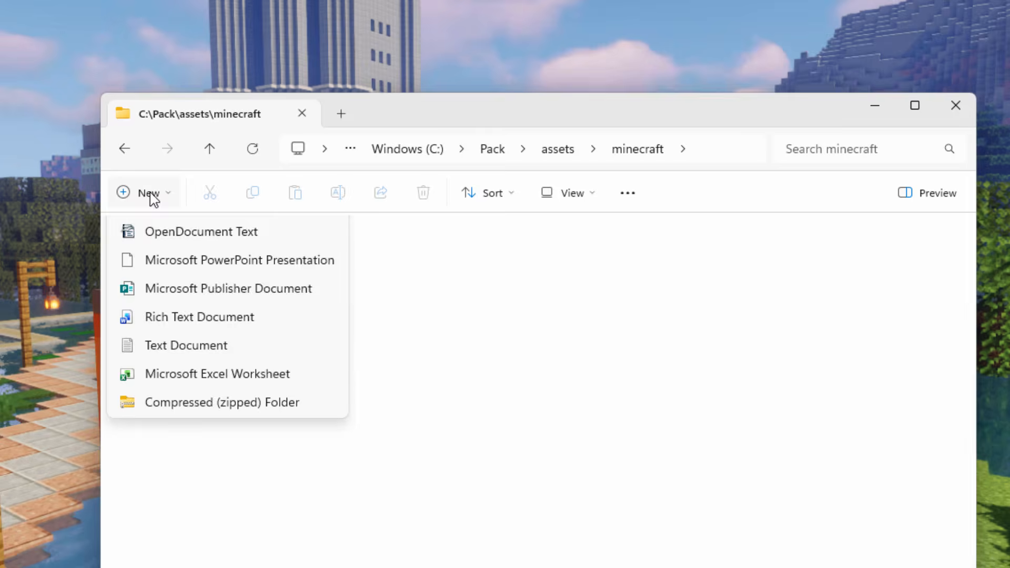
left_click(158, 231)
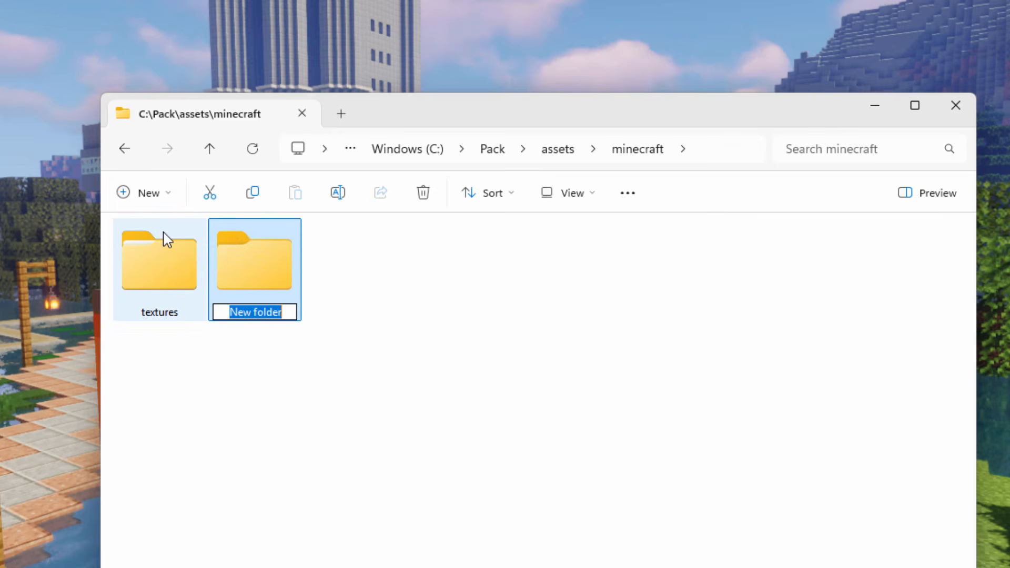
type("sounds")
- Open the new sounds folder, create a records folder inside it, and show the contents as large icons
double_click(240, 263)
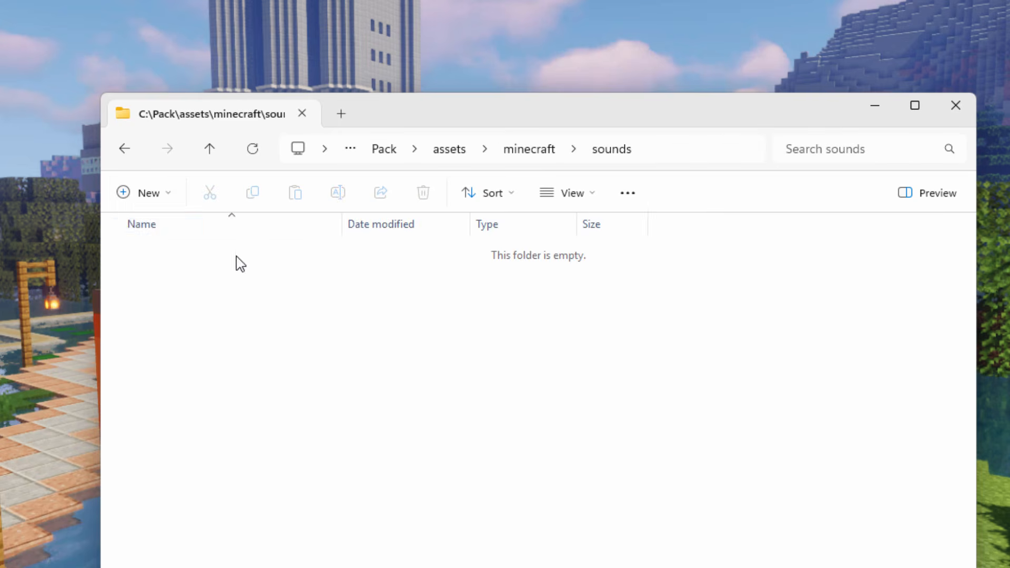
left_click(147, 194)
left_click(158, 233)
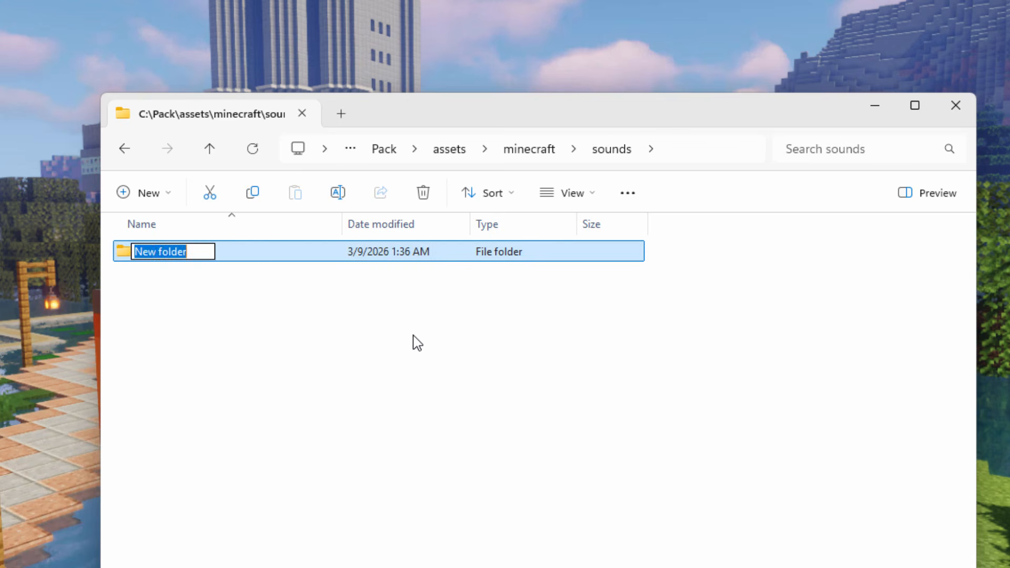
type("records")
key("Return")
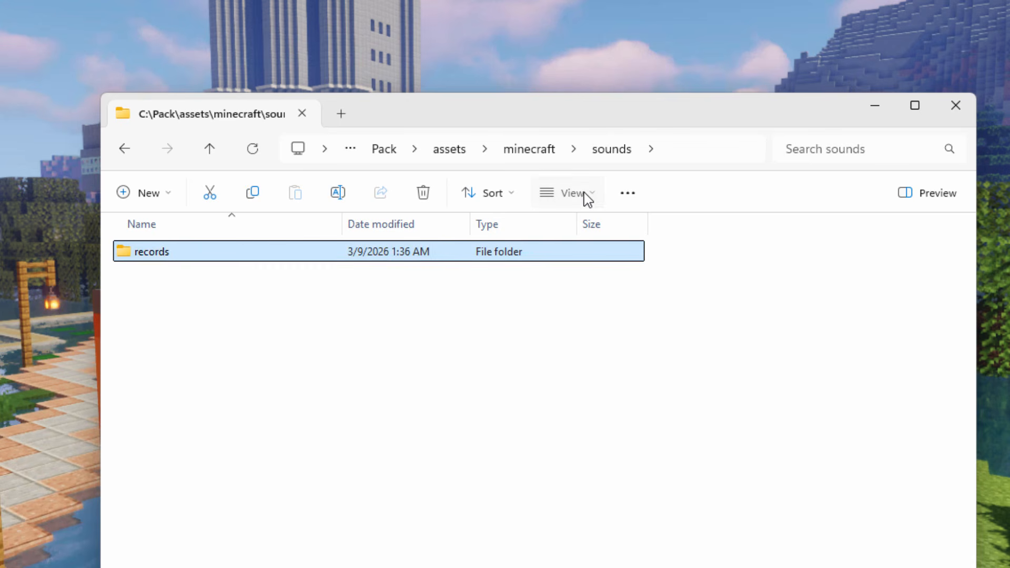
left_click(581, 198)
left_click(587, 270)
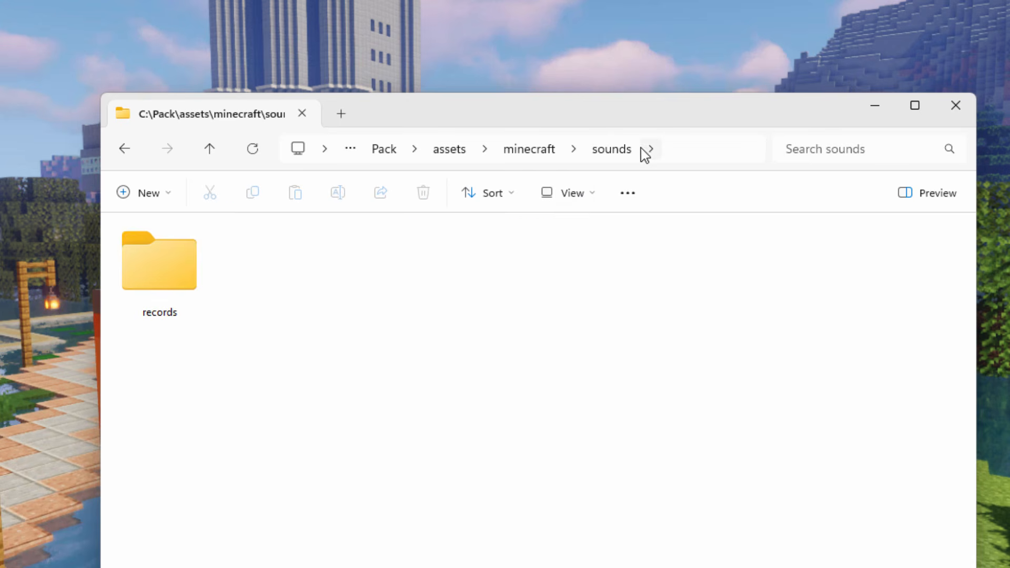
- Copy the lang folder containing en_us.json from assets\minecraft in 1.21.11.zip into C:\Pack\assets\minecraft
left_click(547, 153)
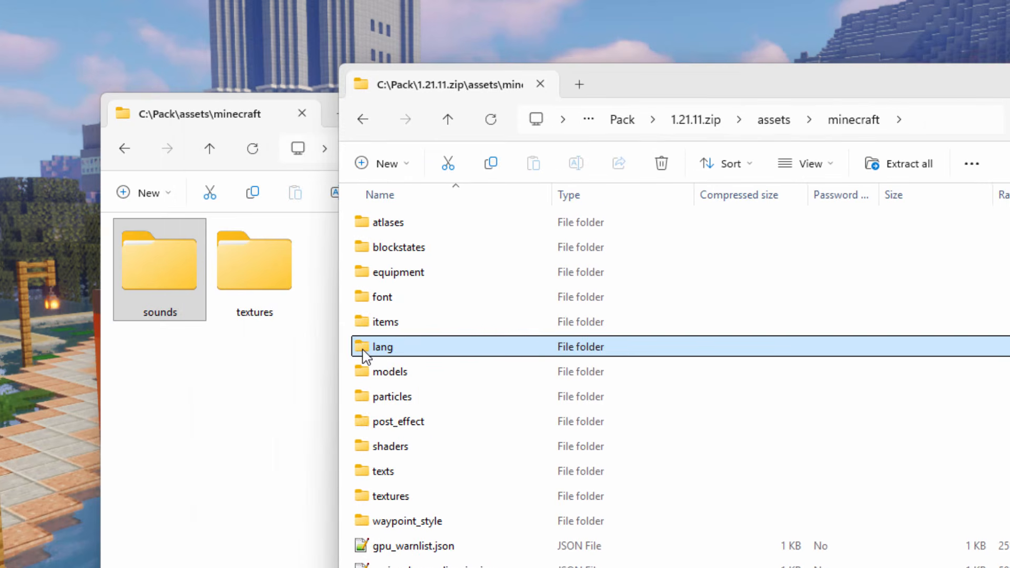
double_click(395, 350)
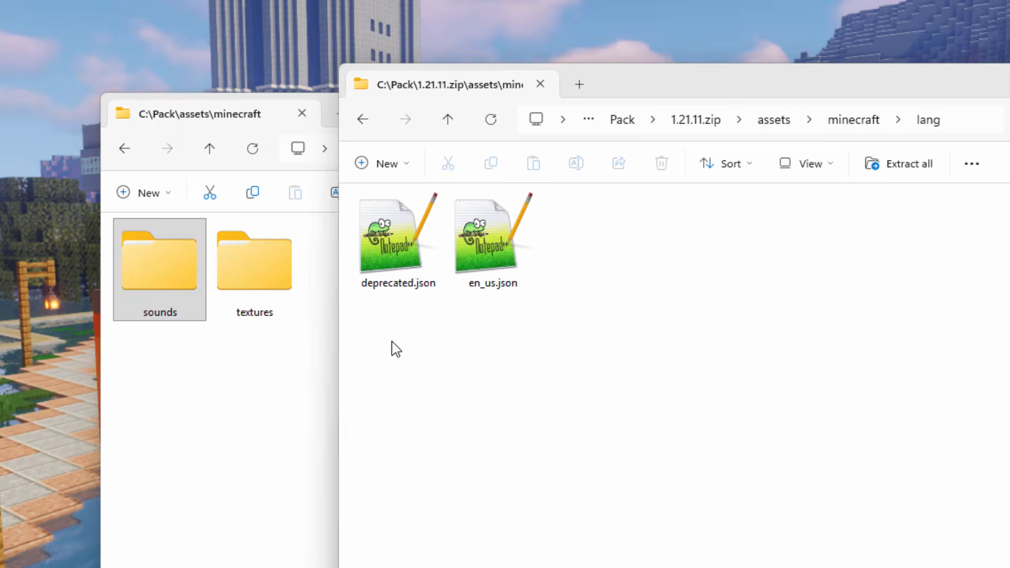
left_click(491, 273)
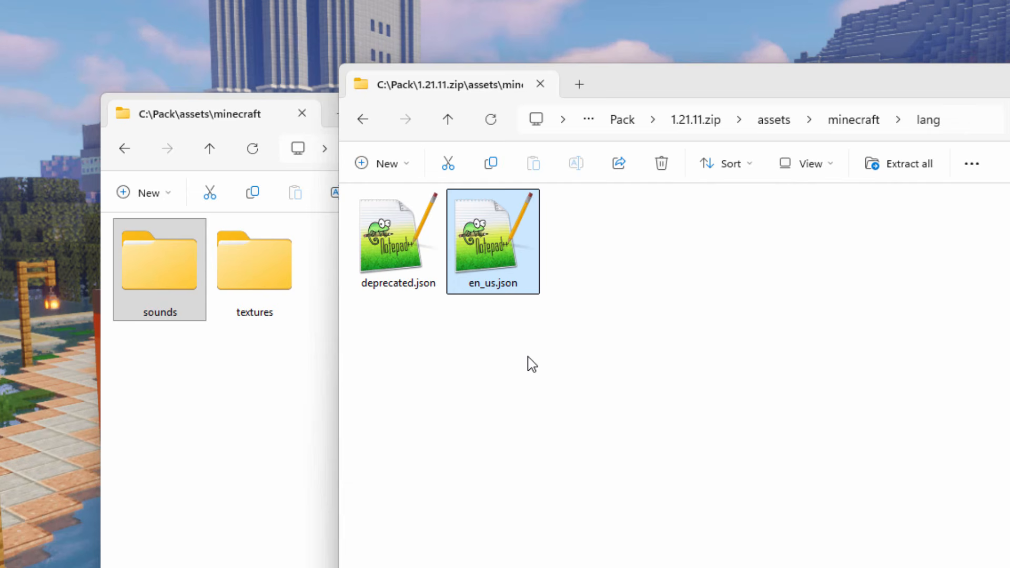
left_click(873, 125)
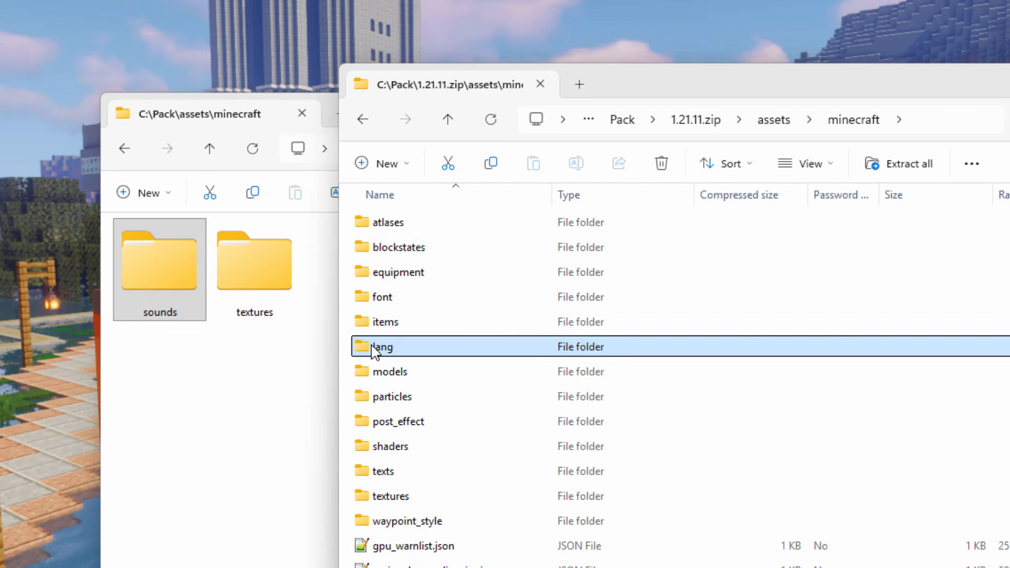
left_click_drag(355, 358, 307, 390)
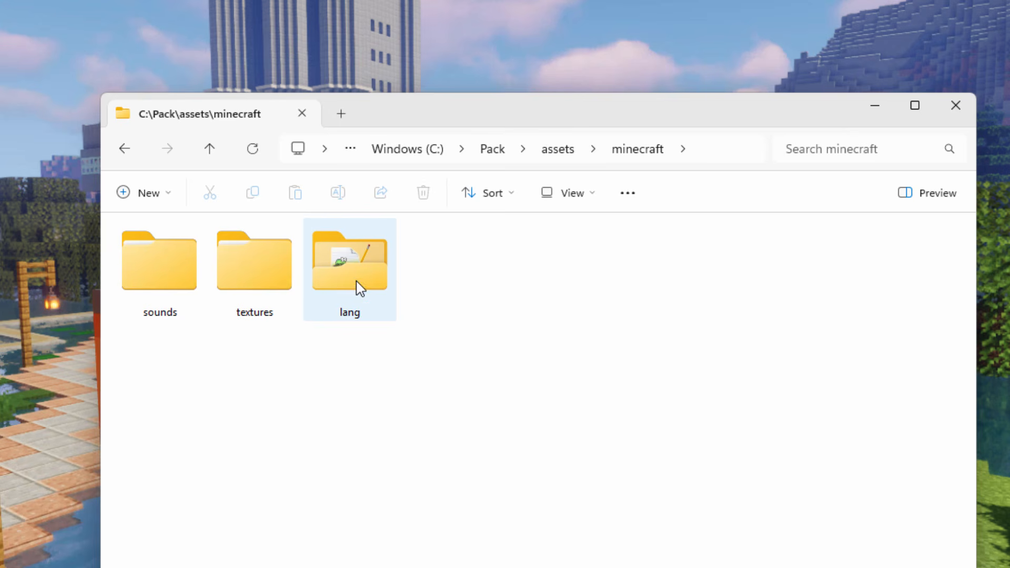
- Move Cockpit - Silent Partner.ogg from C:\Pack into assets\minecraft\sounds\records and open that folder
left_click(498, 151)
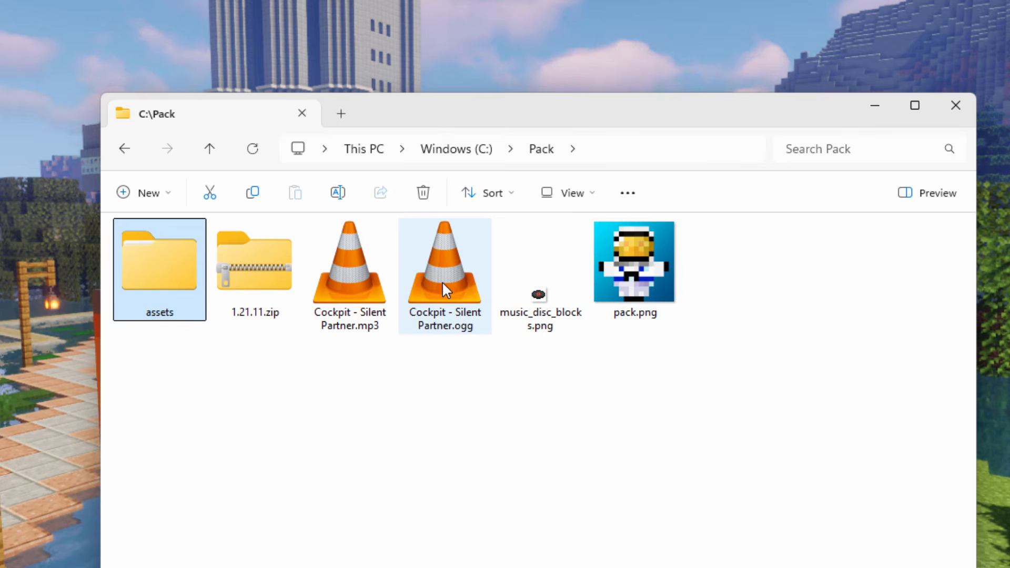
left_click_drag(444, 289, 163, 257)
double_click(151, 275)
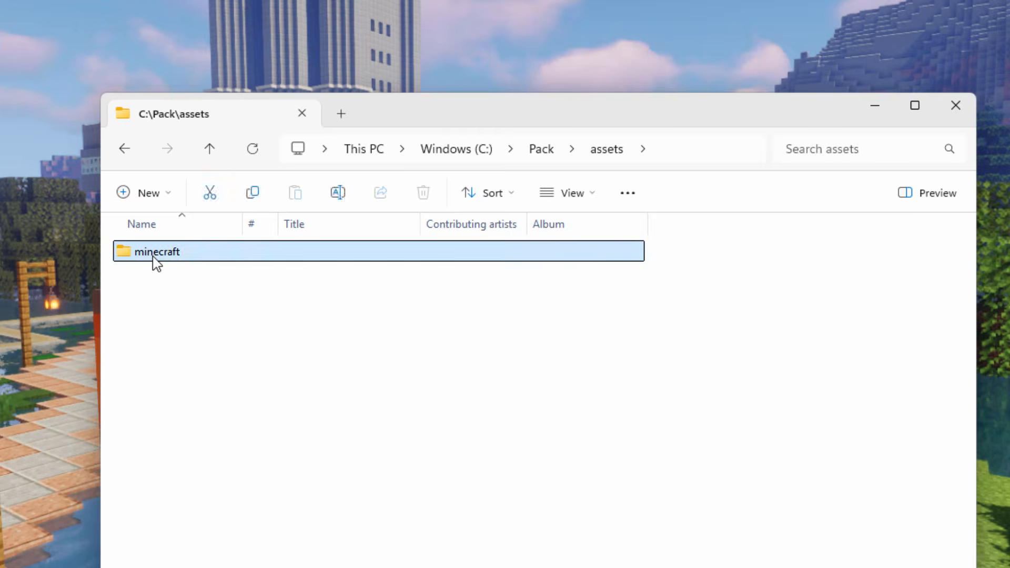
double_click(153, 261)
left_click_drag(444, 284, 144, 259)
double_click(252, 285)
double_click(144, 259)
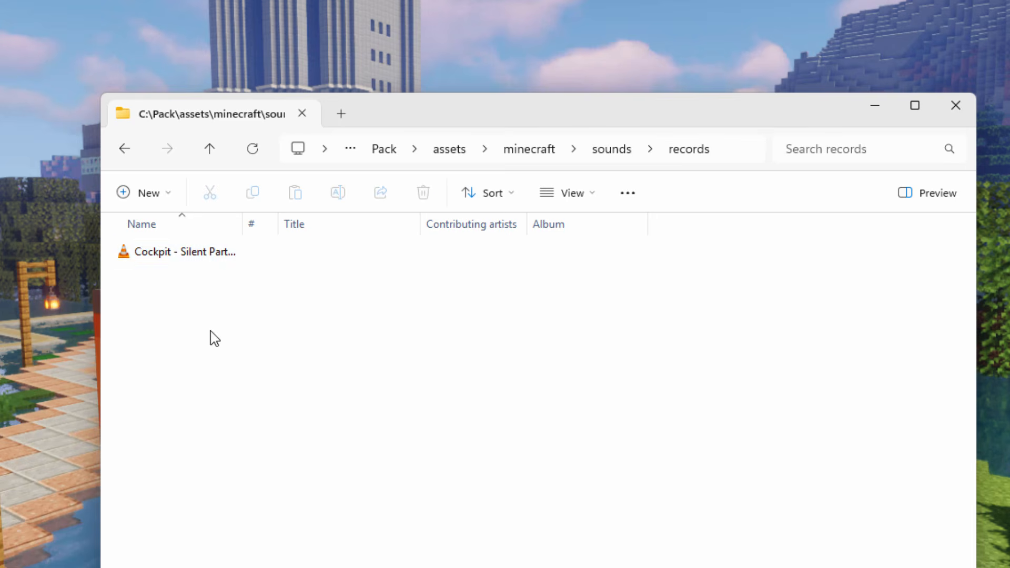
- Show the records folder as large icons and rename the Cockpit - Silent Partner.ogg file to blocks.ogg
left_click(589, 199)
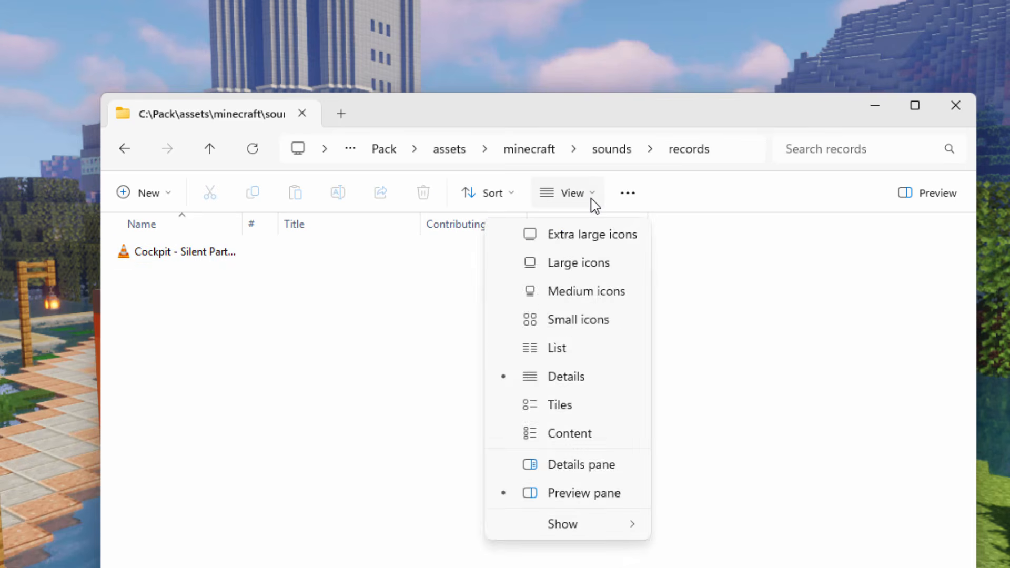
left_click(585, 271)
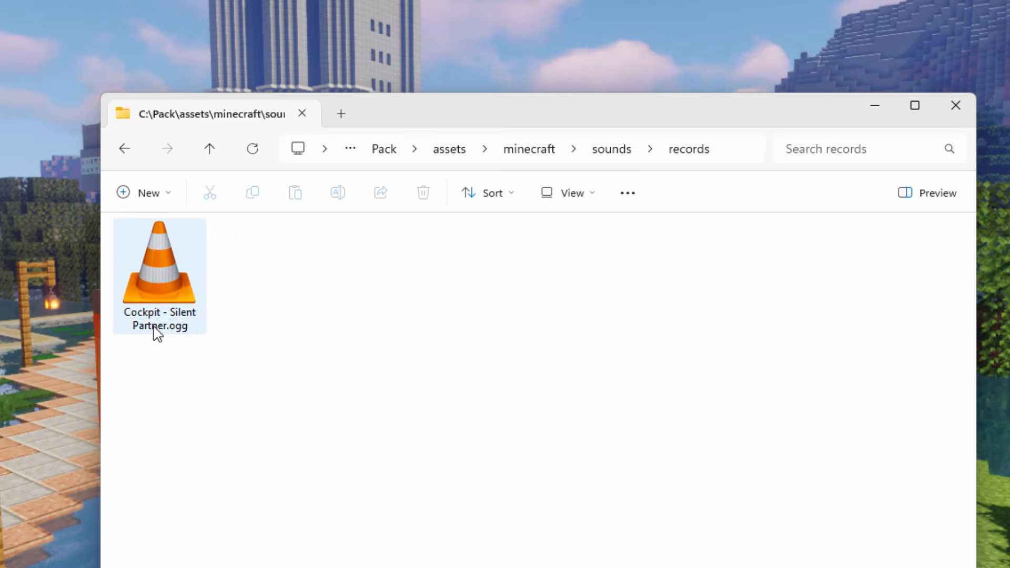
left_click(160, 335)
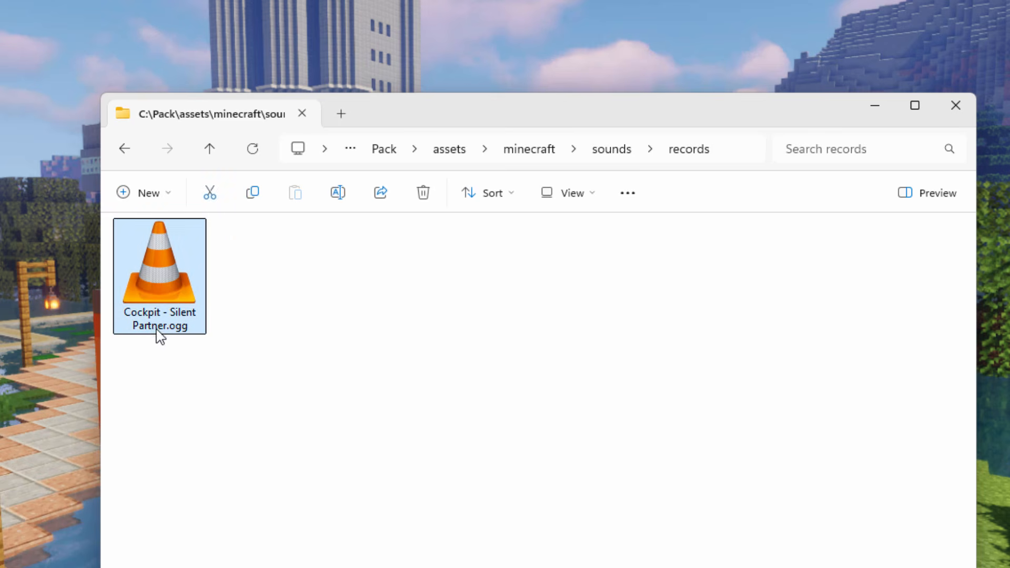
right_click(156, 332)
left_click(323, 282)
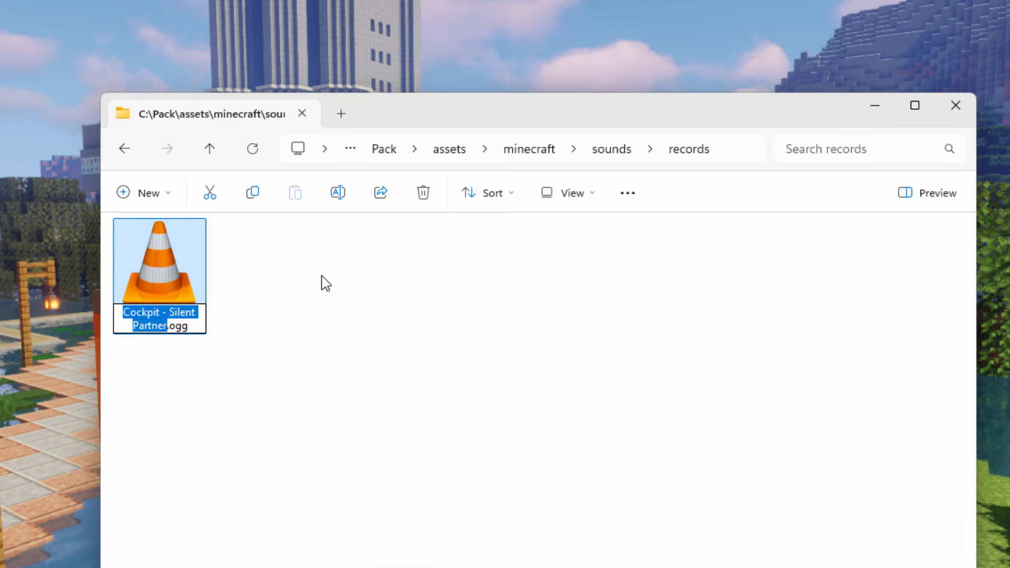
type("blocks")
key("Return")
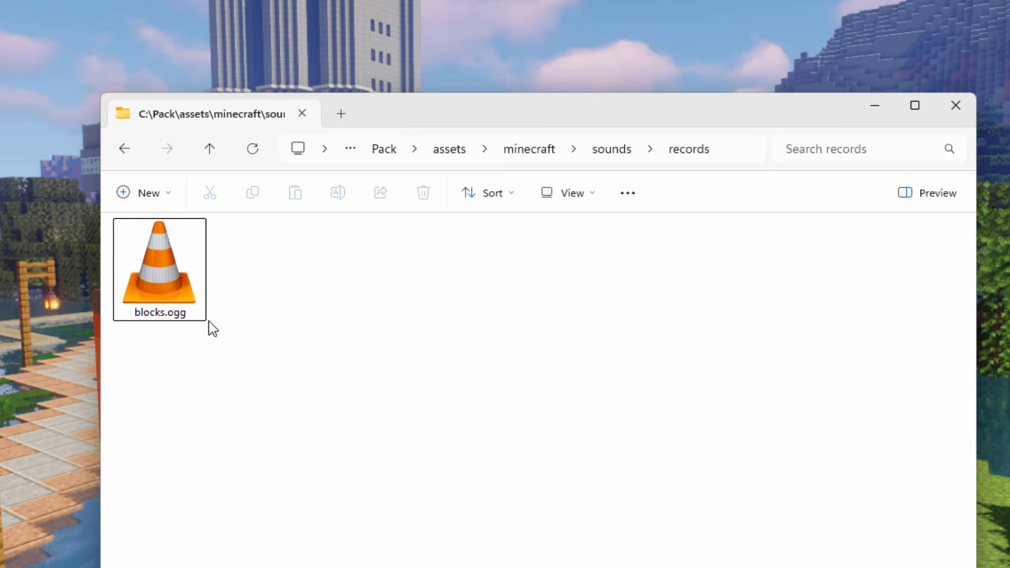
- Go back to the pack's assets\minecraft folder and open en_us.json from its lang folder in Notepad++
left_click(545, 151)
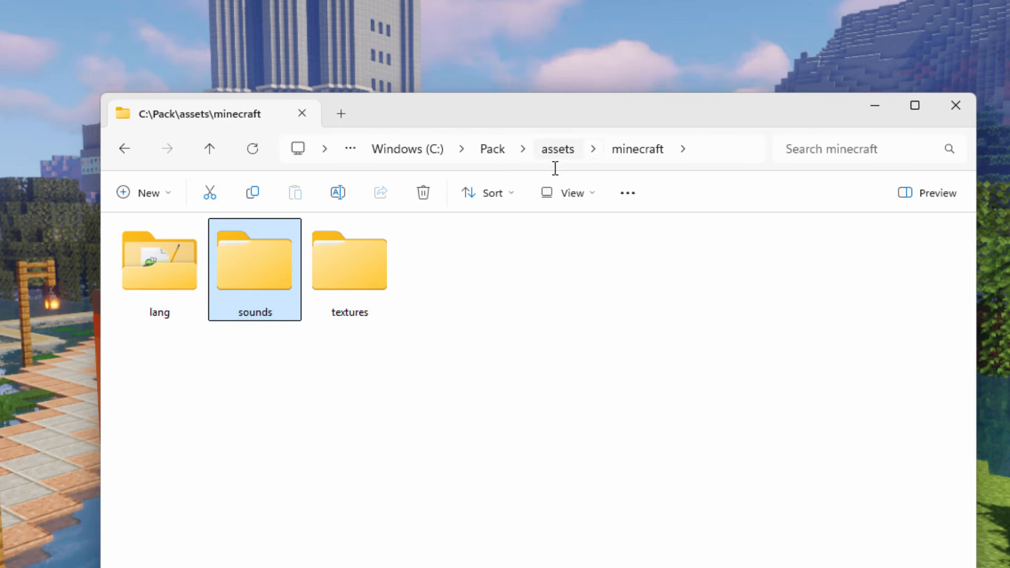
double_click(186, 277)
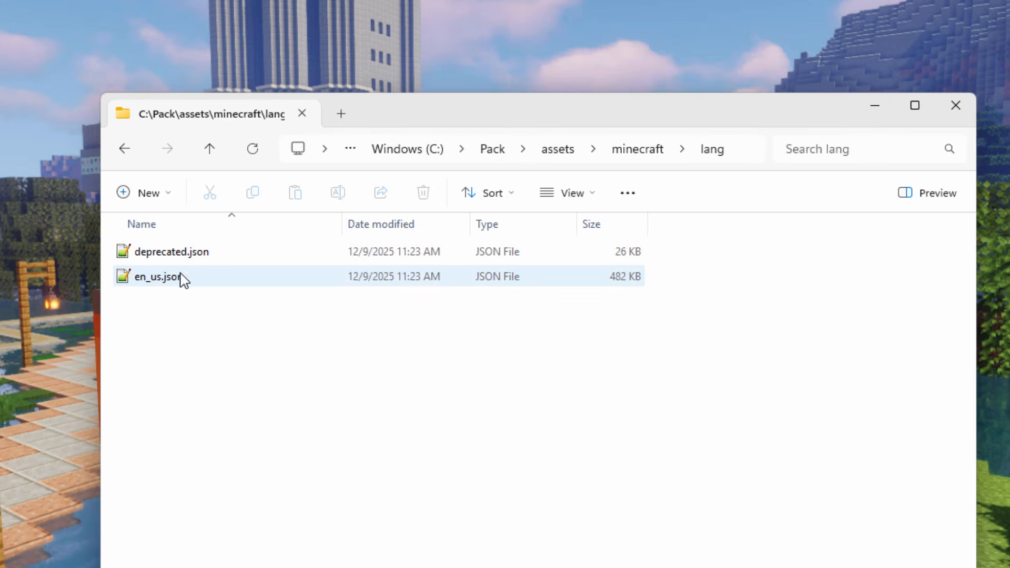
double_click(126, 284)
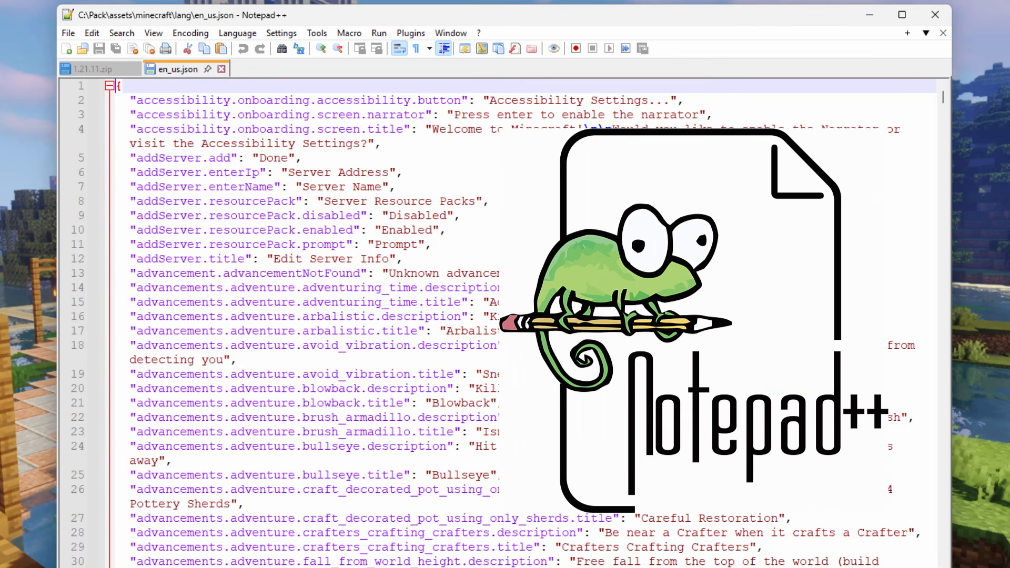
- Search en_us.json for "music" and go to the item.minecraft.music_disc entries
left_click(121, 33)
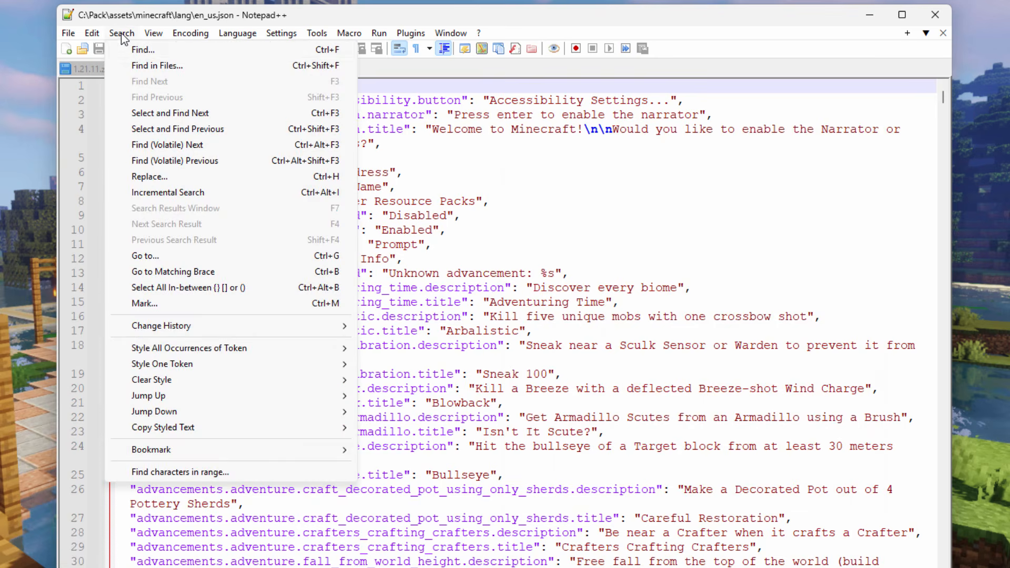
left_click(139, 51)
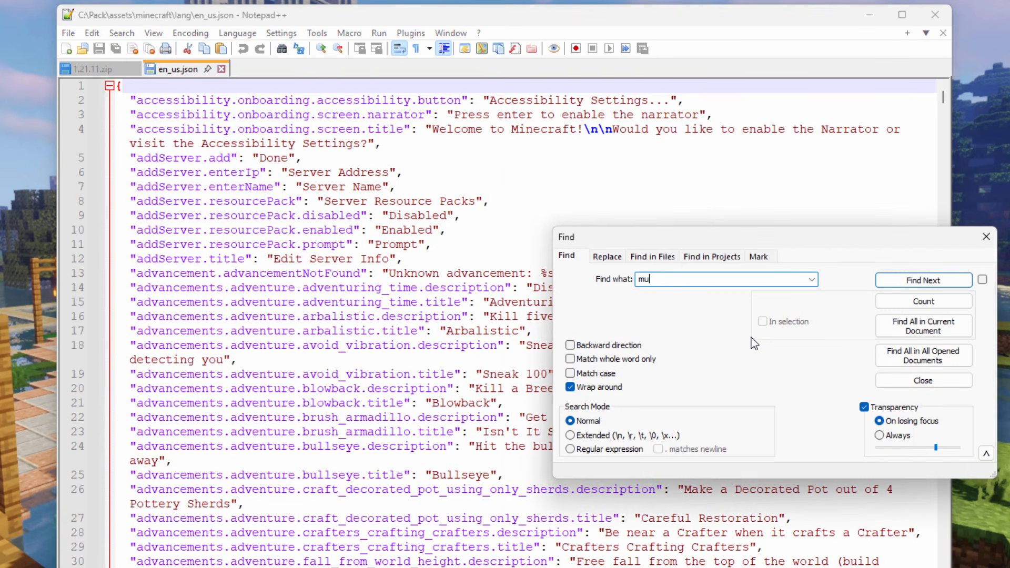
type("music")
left_click(921, 280)
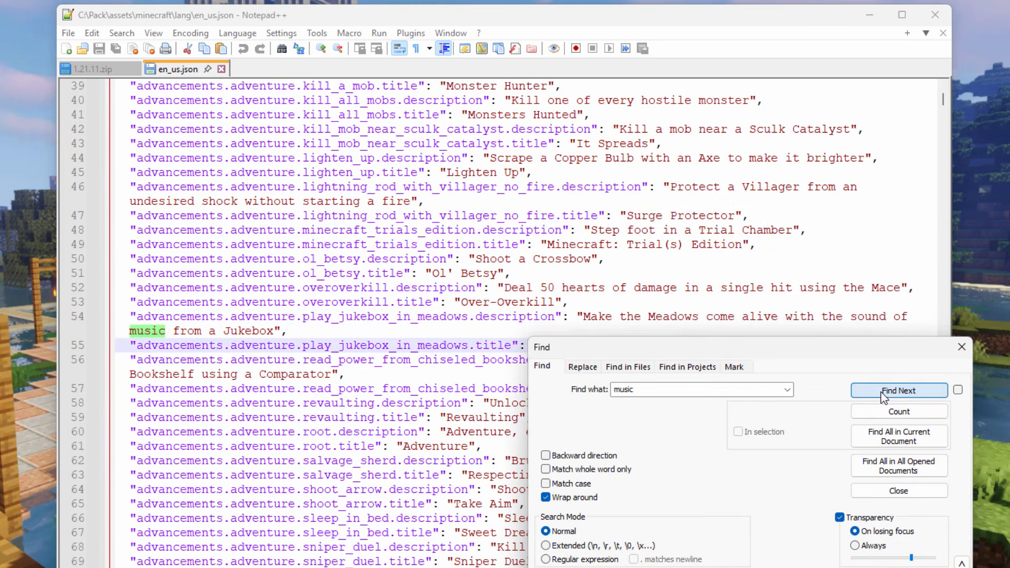
left_click(883, 392)
key("Escape")
left_click(384, 192)
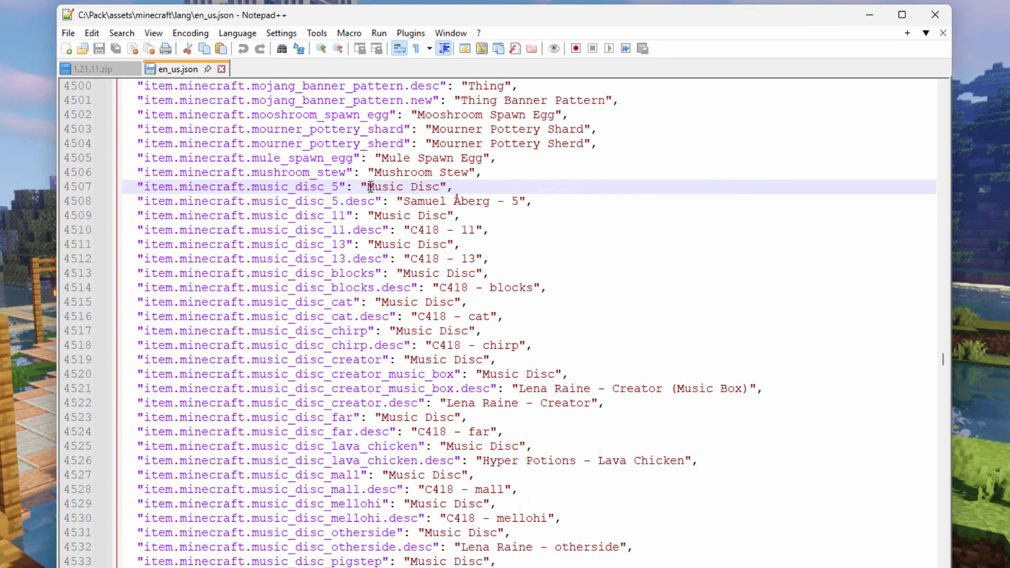
- Examine the name and description entries of the music discs, especially music_disc_blocks and music_disc_blocks.desc
left_click_drag(370, 187, 446, 195)
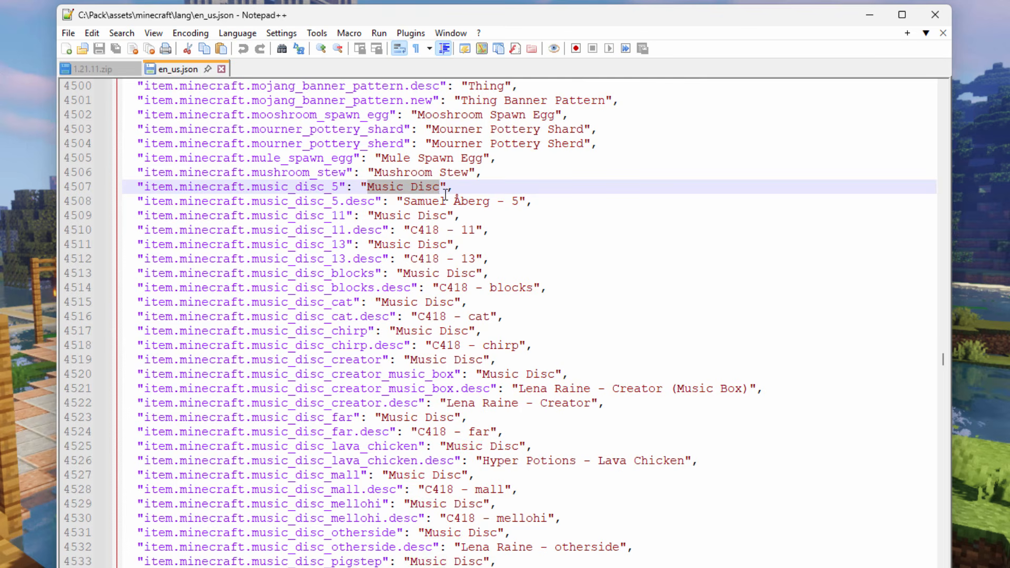
left_click(406, 195)
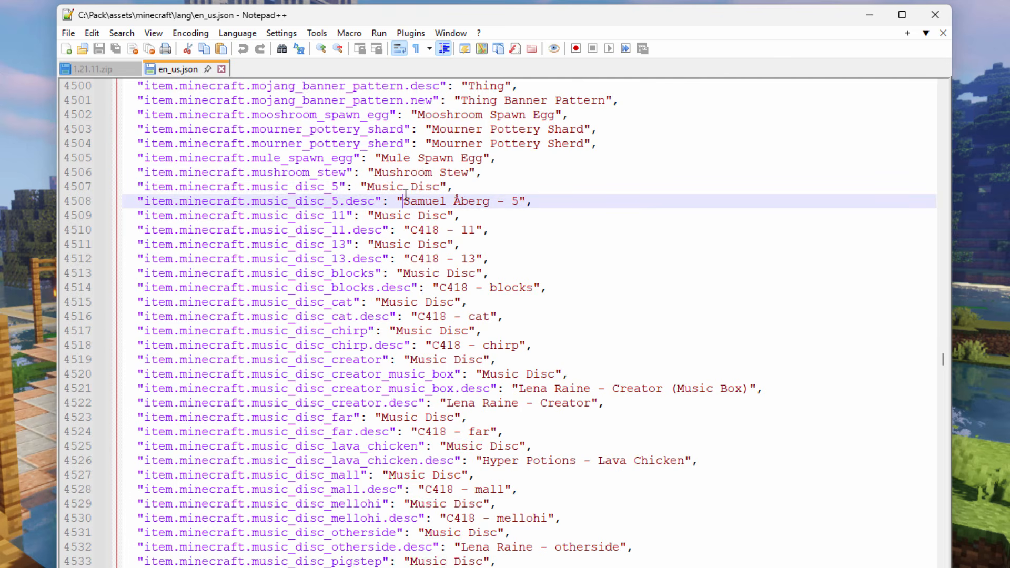
left_click(437, 285)
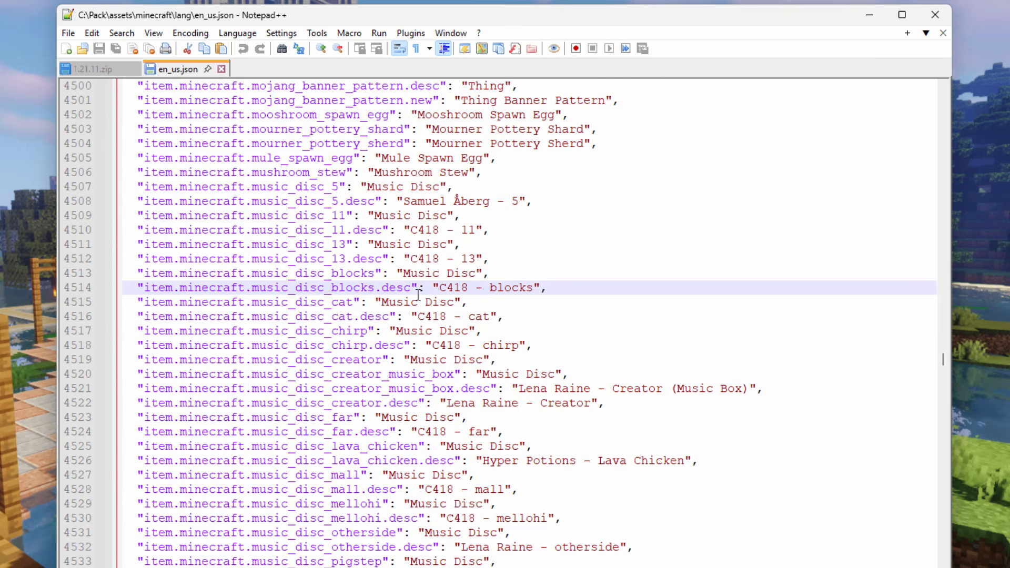
left_click_drag(374, 272, 318, 278)
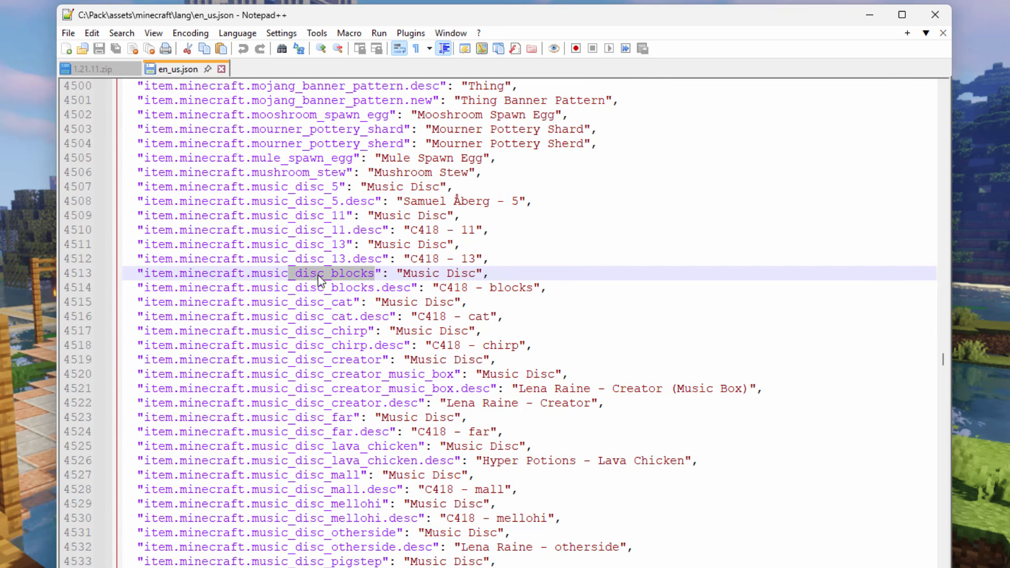
left_click_drag(414, 285, 330, 287)
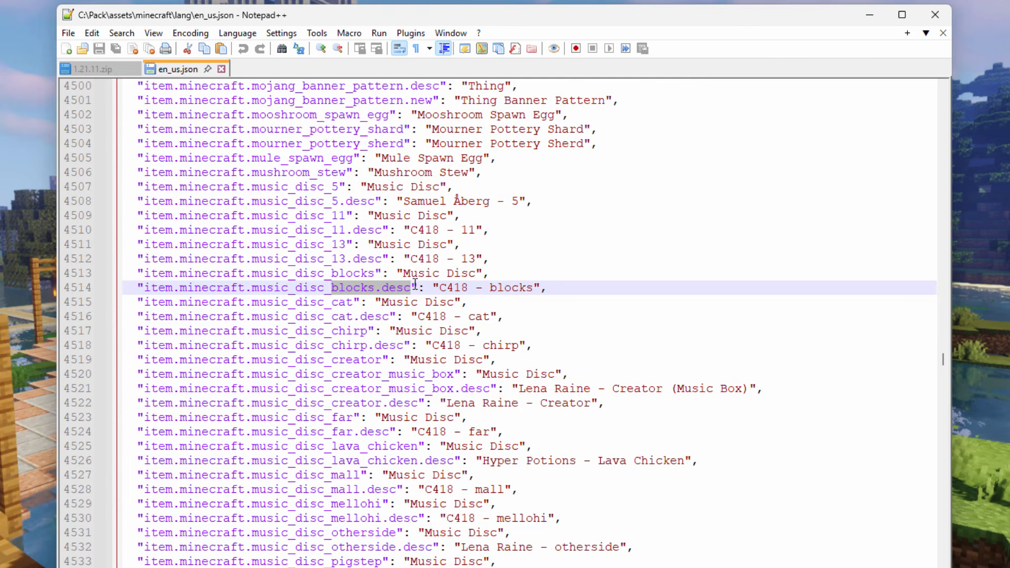
left_click(383, 283)
left_click(413, 274)
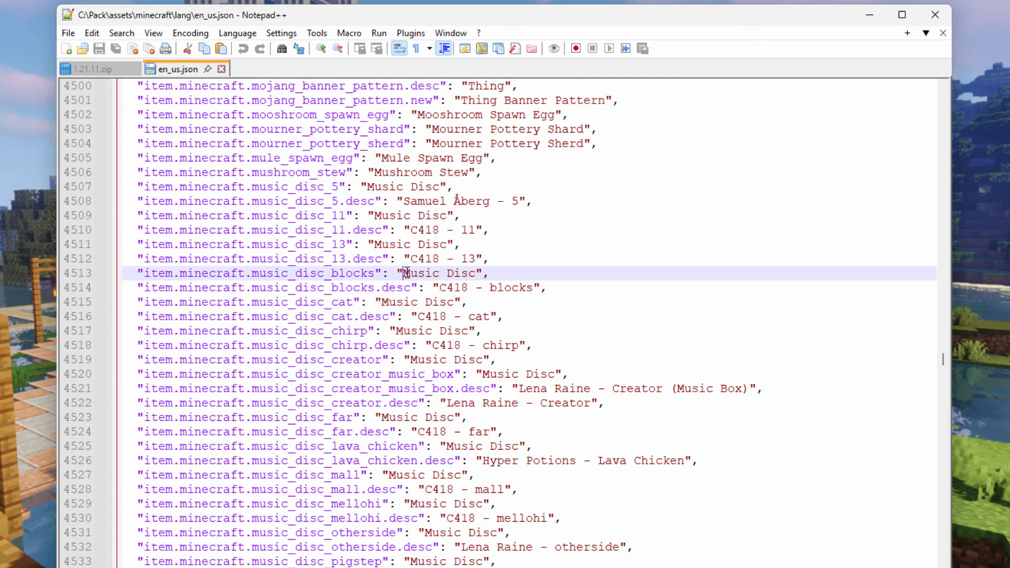
left_click_drag(406, 273, 472, 279)
left_click_drag(533, 287, 439, 288)
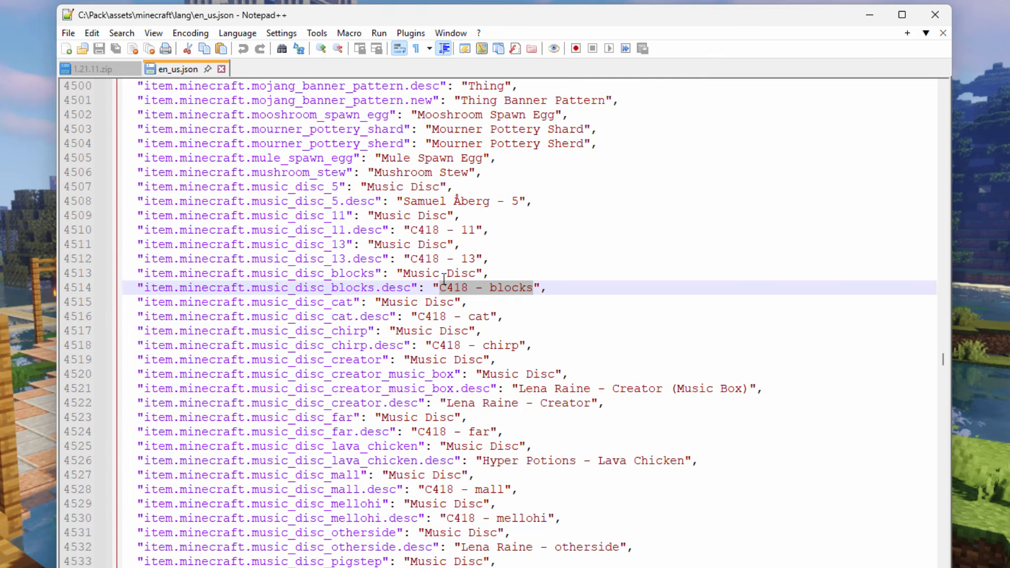
- Switch to the C:\Pack folder in File Explorer and copy the Cockpit - Silent Partner.mp3 file's name without its extension
key("alt+Tab")
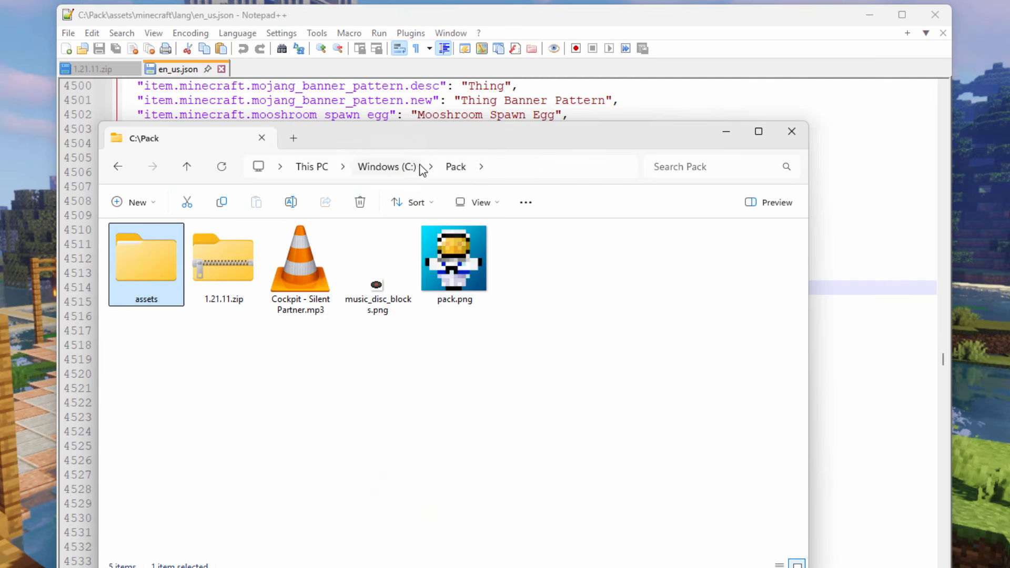
left_click(293, 303)
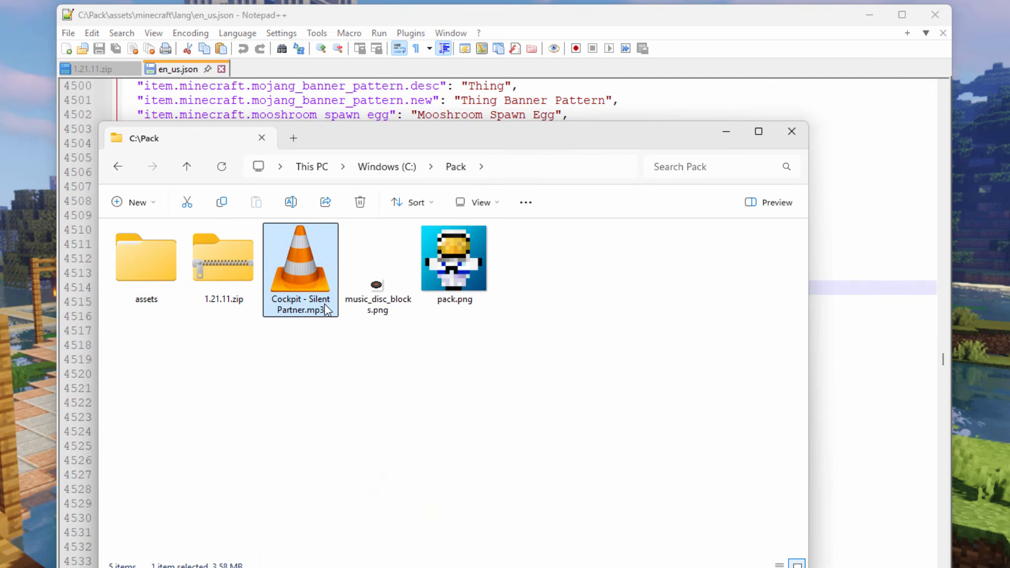
right_click(301, 315)
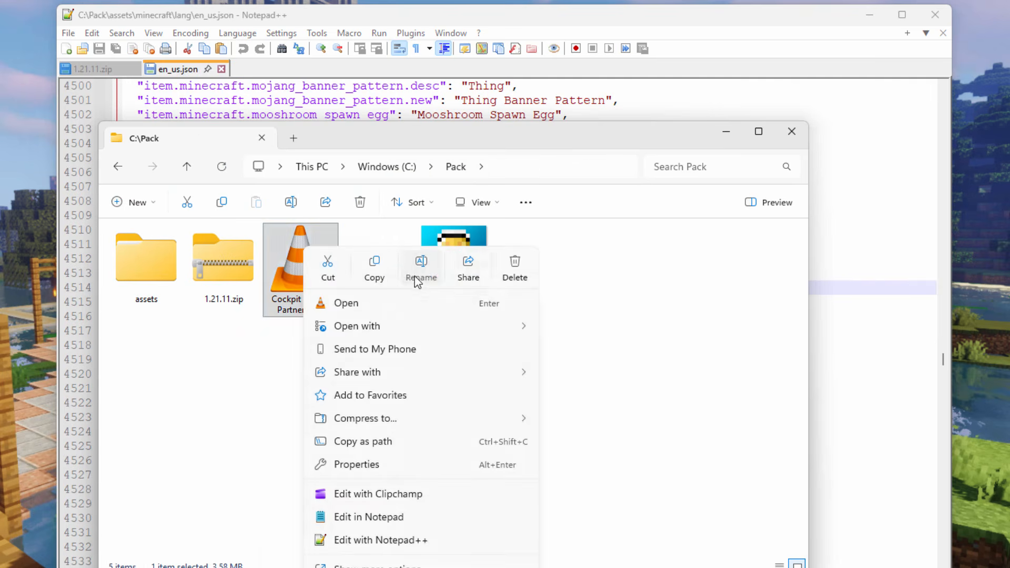
key("F2")
key("ctrl+c")
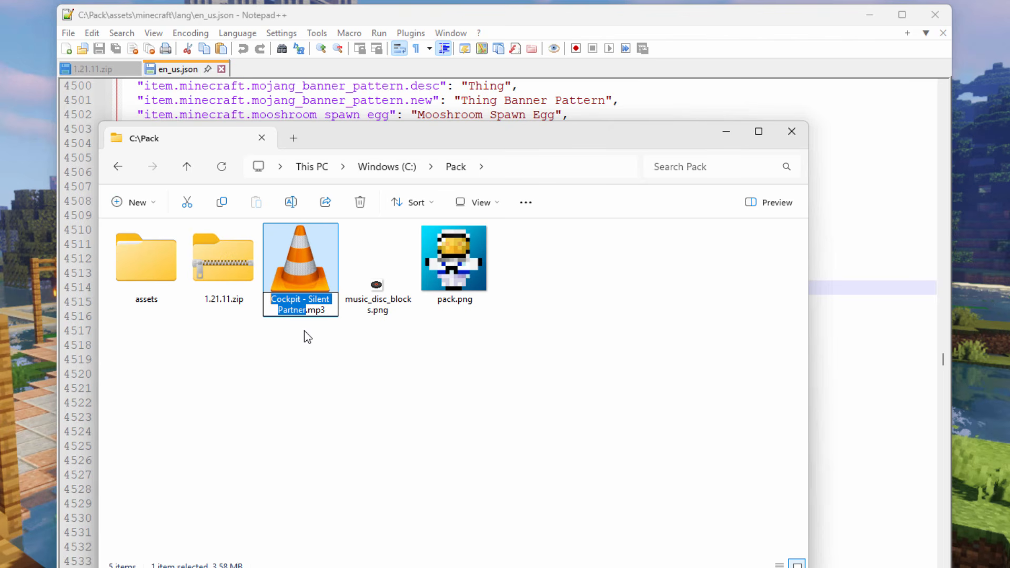
right_click(296, 299)
left_click(327, 348)
- In en_us.json in Notepad++, replace the values of item.minecraft.music_disc_blocks and music_disc_blocks.desc with "Cockpit - Silent Partner"
key("alt+Tab")
left_click_drag(478, 274, 410, 274)
right_click(418, 274)
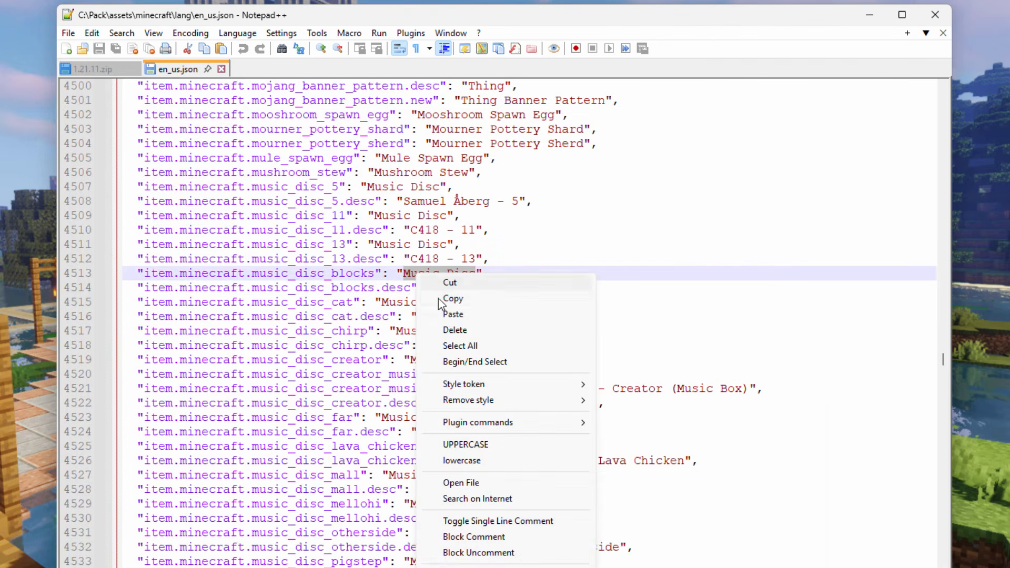
left_click(450, 311)
left_click_drag(533, 287, 453, 287)
right_click(453, 292)
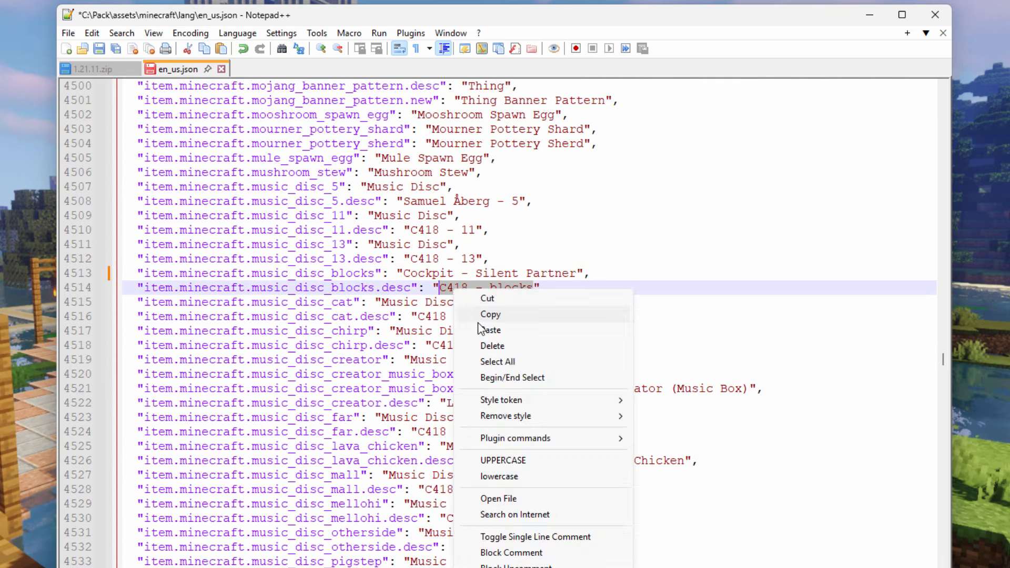
left_click(485, 330)
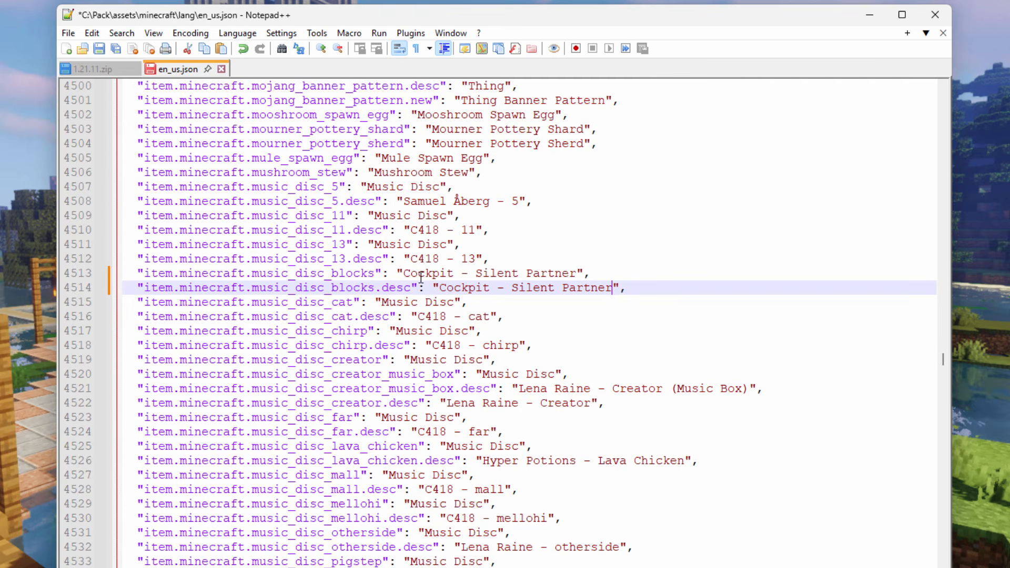
- Search en_us.json for "jukebox" and go to the jukebox_song.minecraft entries
left_click(153, 32)
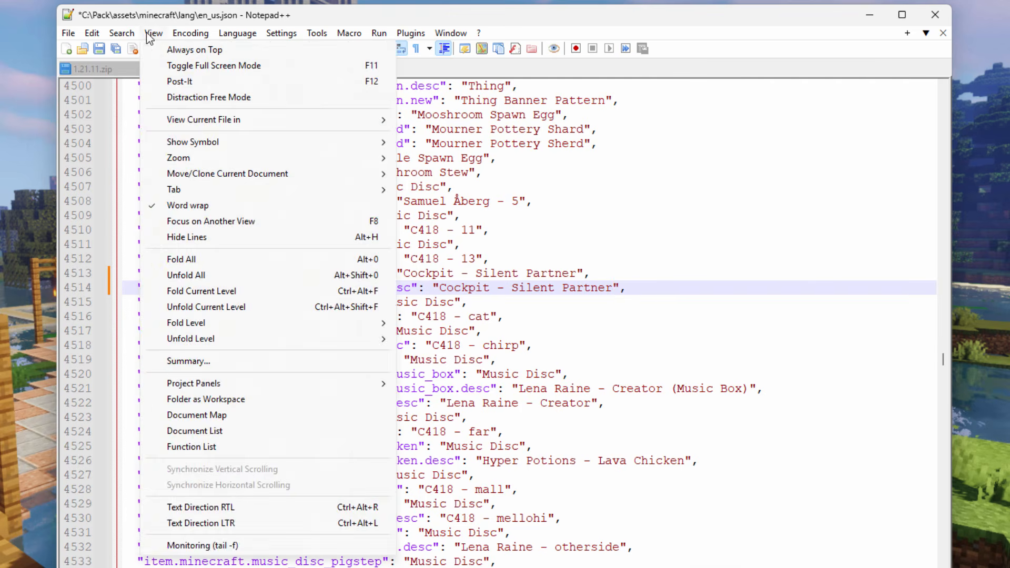
key("ctrl+f")
type("jukebox")
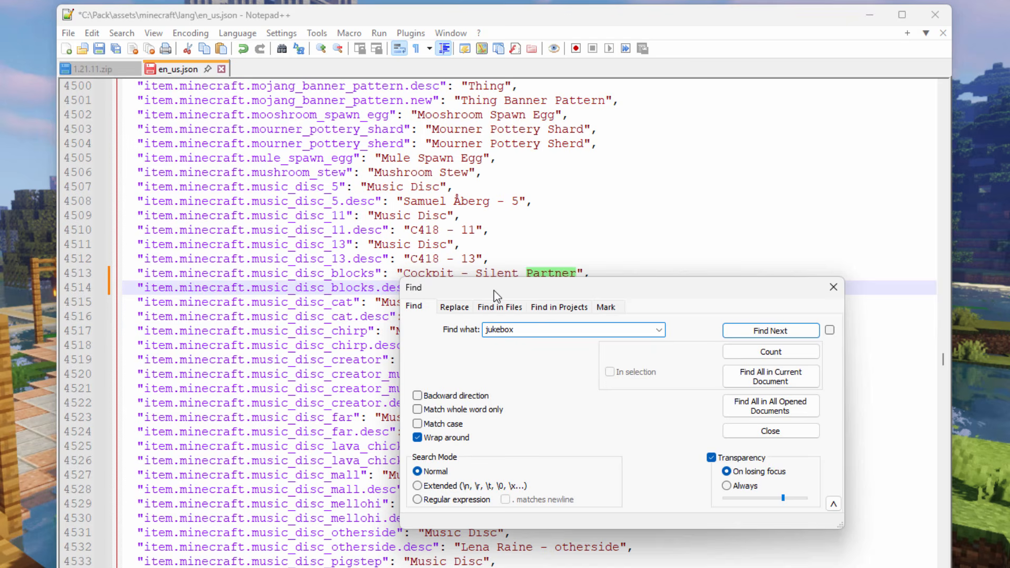
key("Return")
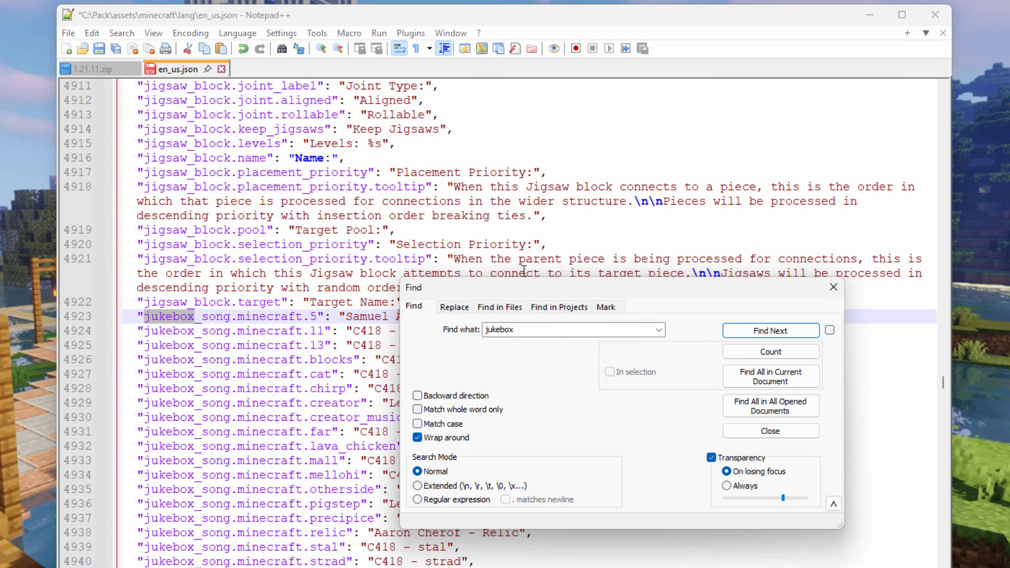
left_click_drag(532, 284, 633, 305)
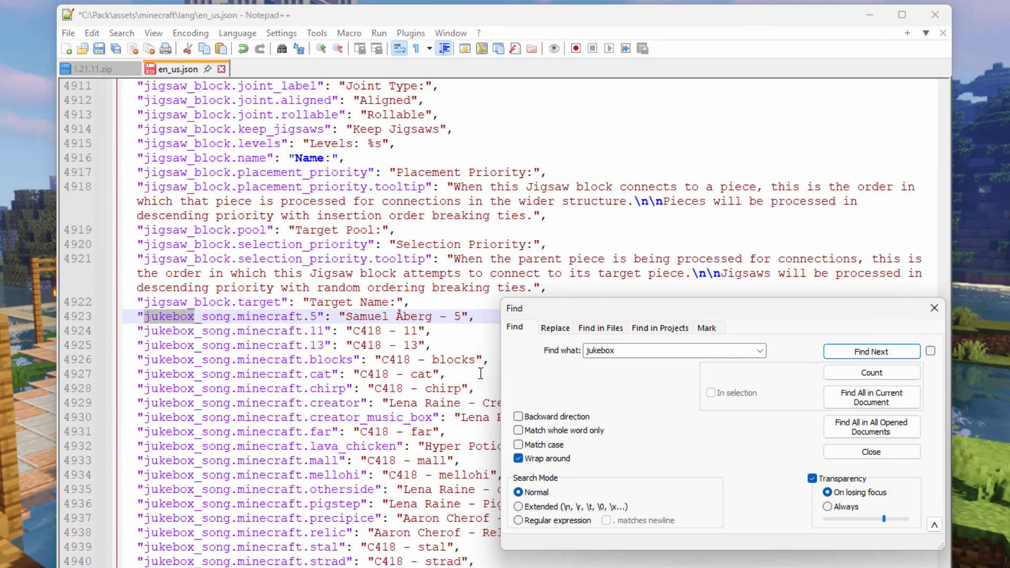
left_click(934, 308)
- Replace the value of jukebox_song.minecraft.blocks with "Cockpit - Silent Partner" and save en_us.json
left_click(463, 360)
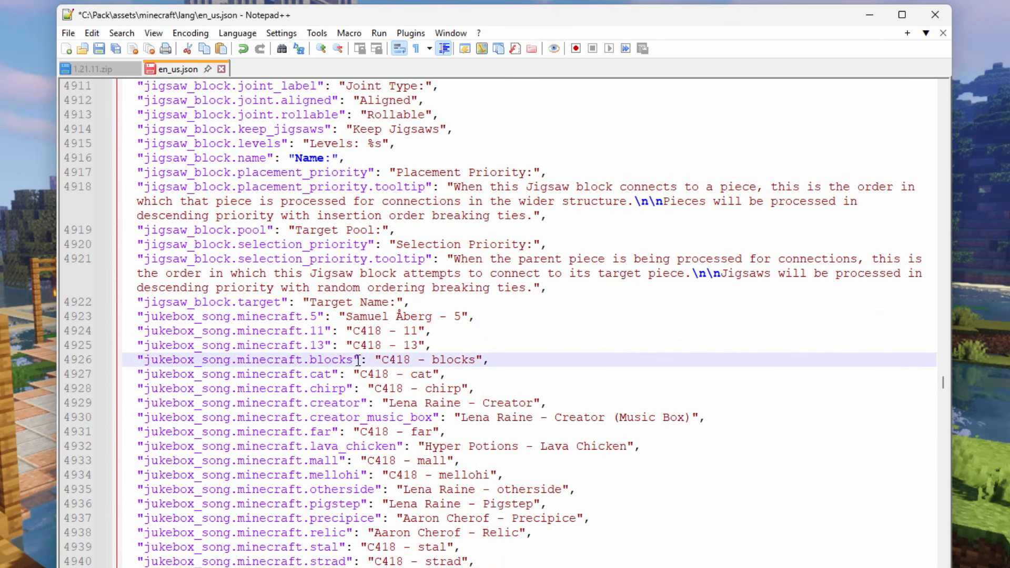
left_click_drag(475, 360, 382, 357)
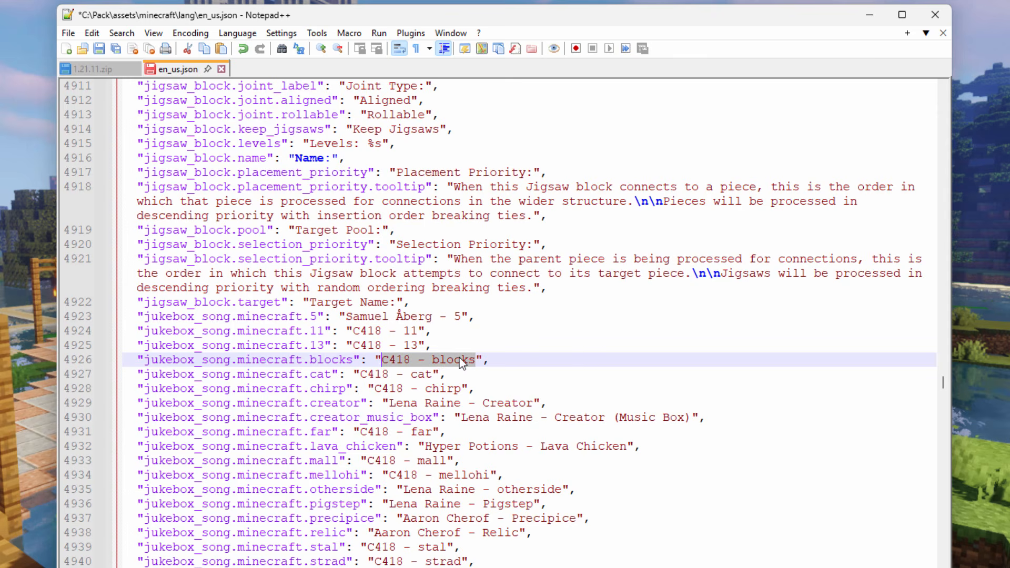
key("ctrl+v")
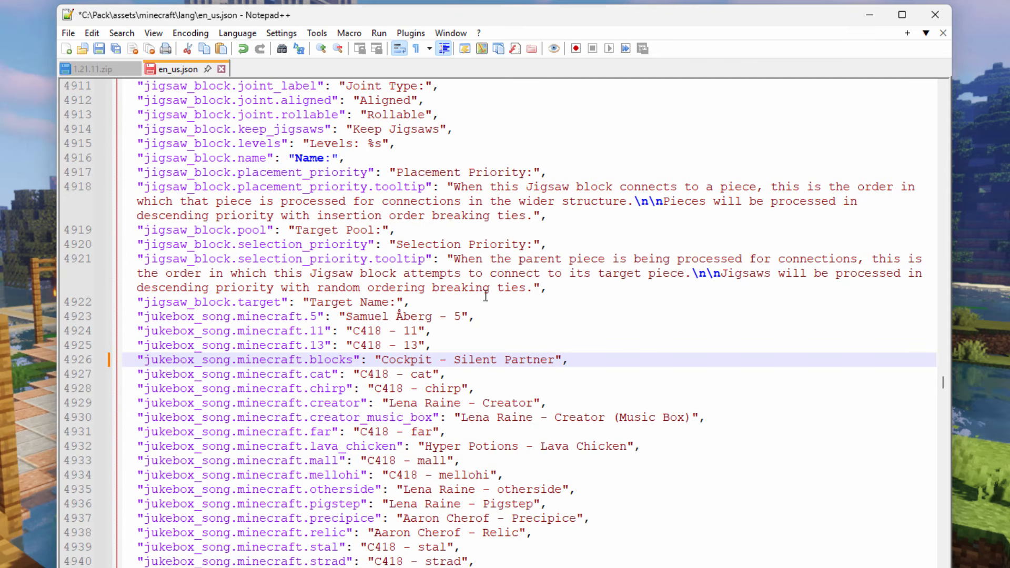
left_click(99, 50)
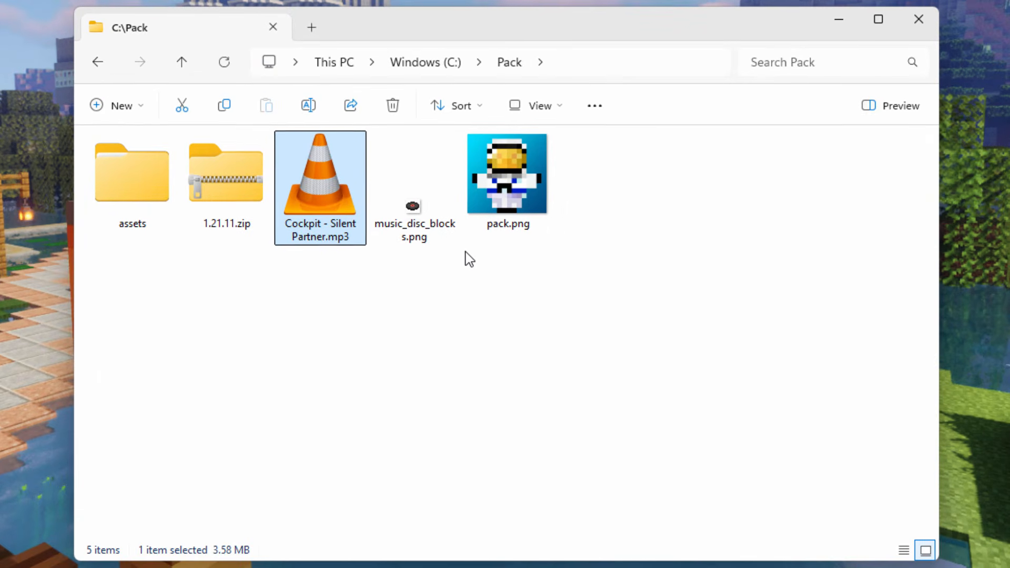
- Switch to pixabay.com in the browser and search its illustrations for "disc"
left_click(281, 348)
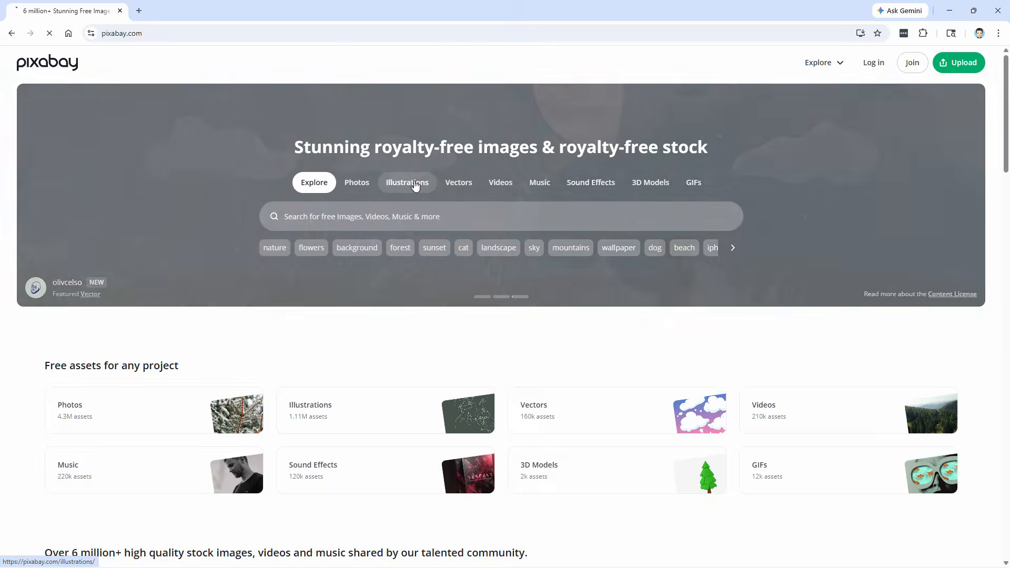
left_click(415, 185)
left_click(391, 220)
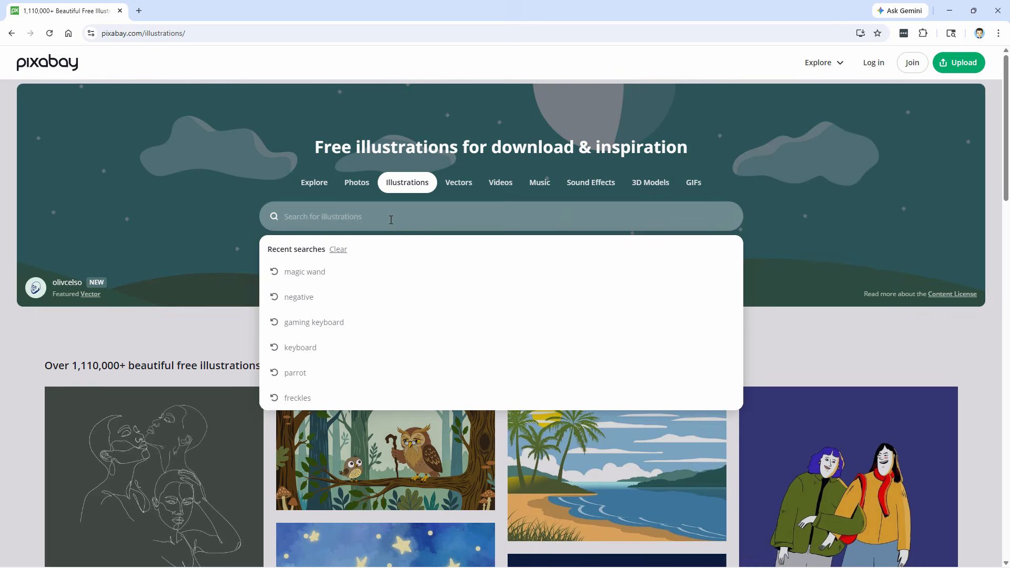
type("disc")
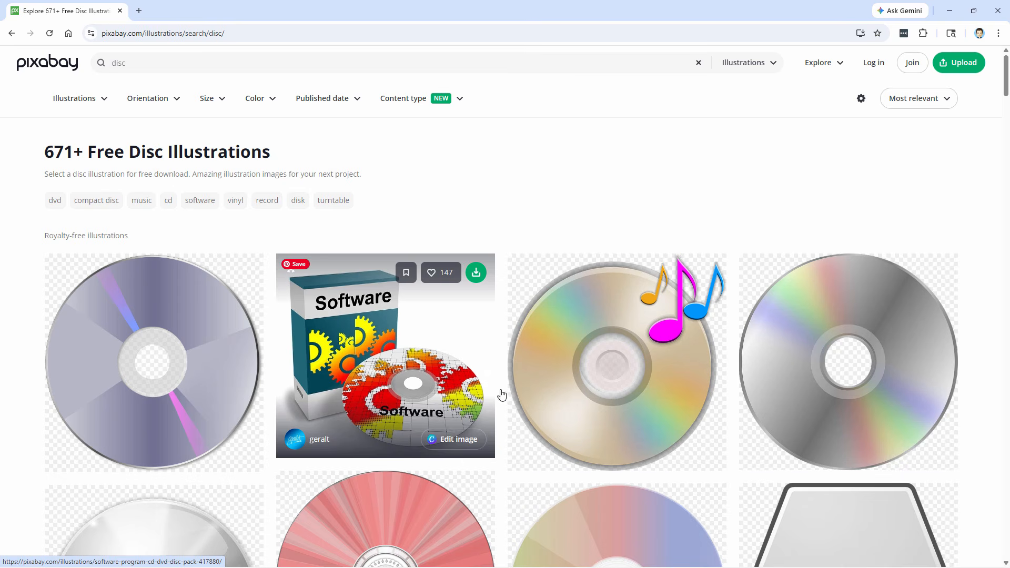
- Find the CD illustration with green music notes in the results and download it as a 640 × 608 PNG into C:\Pack
scroll(526, 360, "down", 10)
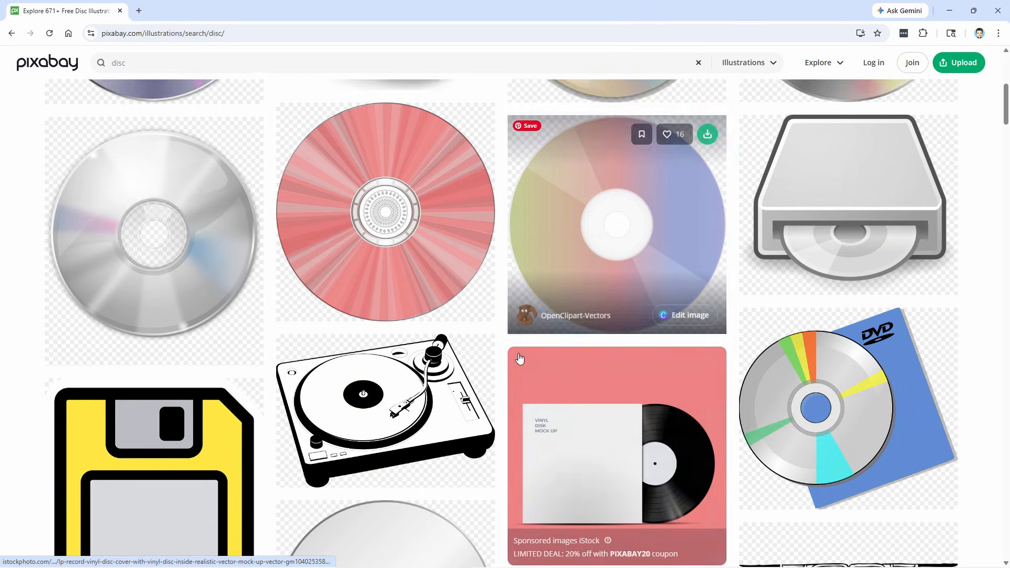
scroll(517, 360, "down", 9)
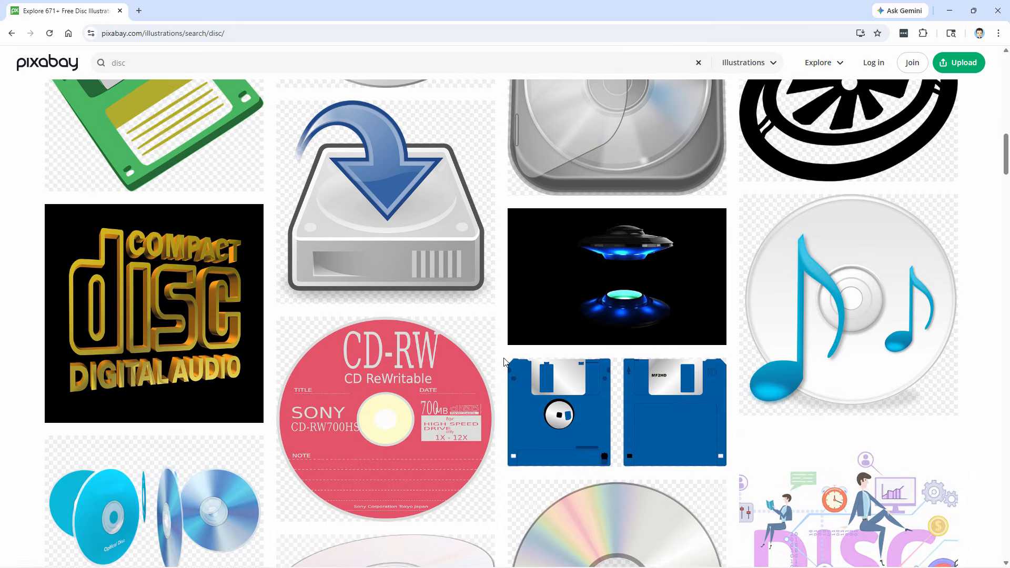
scroll(502, 363, "down", 2)
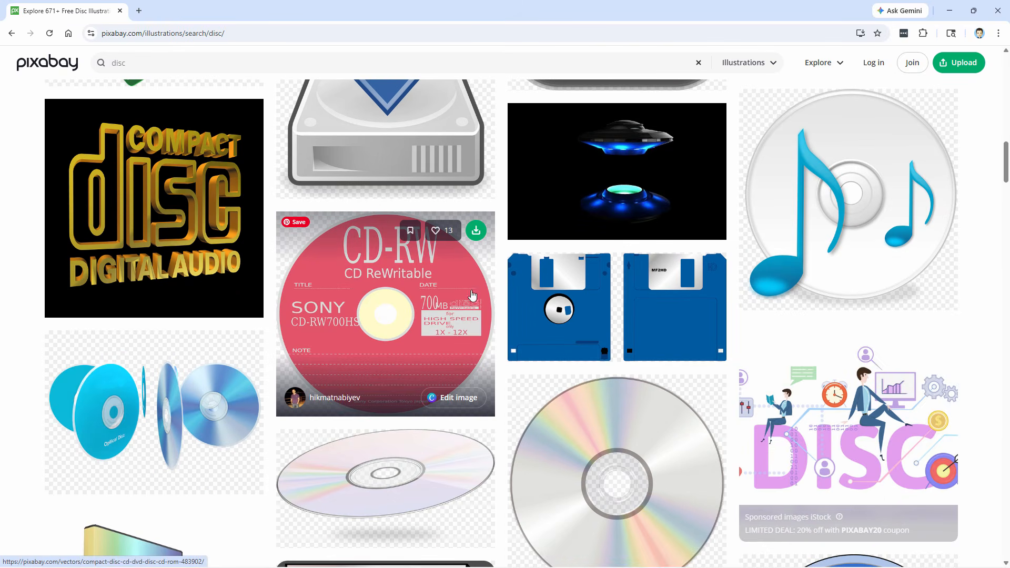
scroll(509, 289, "down", 8)
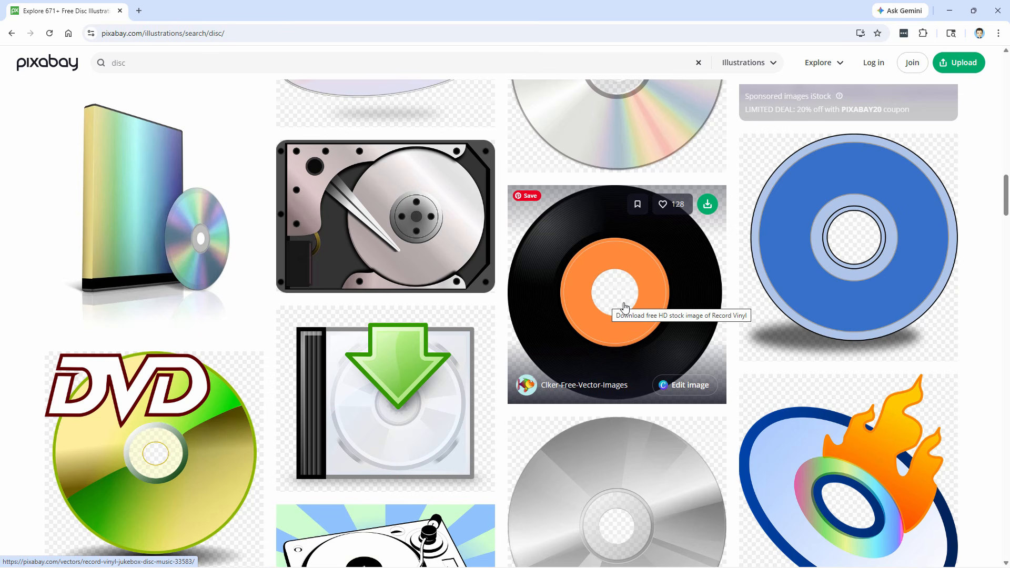
scroll(486, 286, "down", 2)
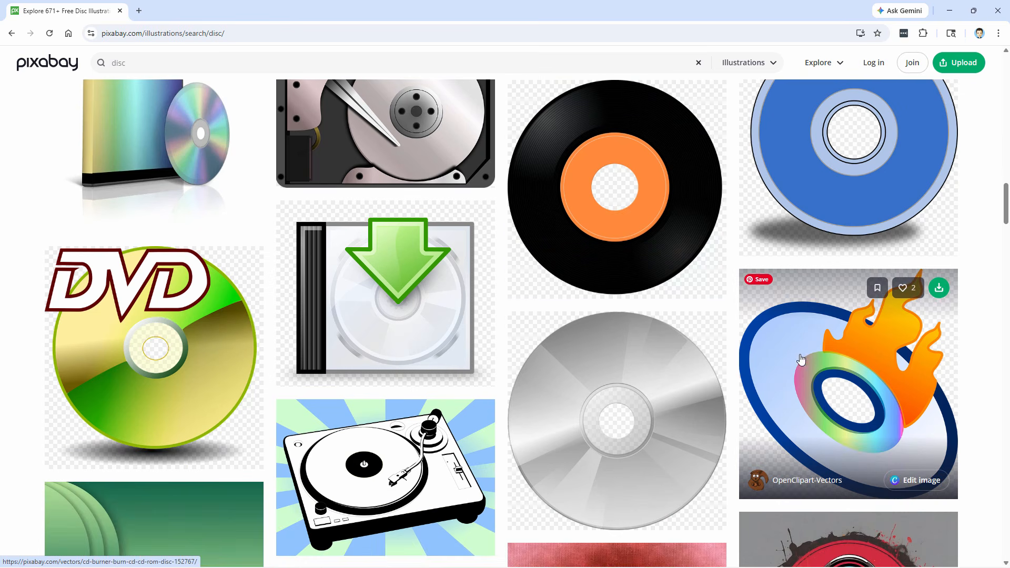
scroll(492, 275, "down", 7)
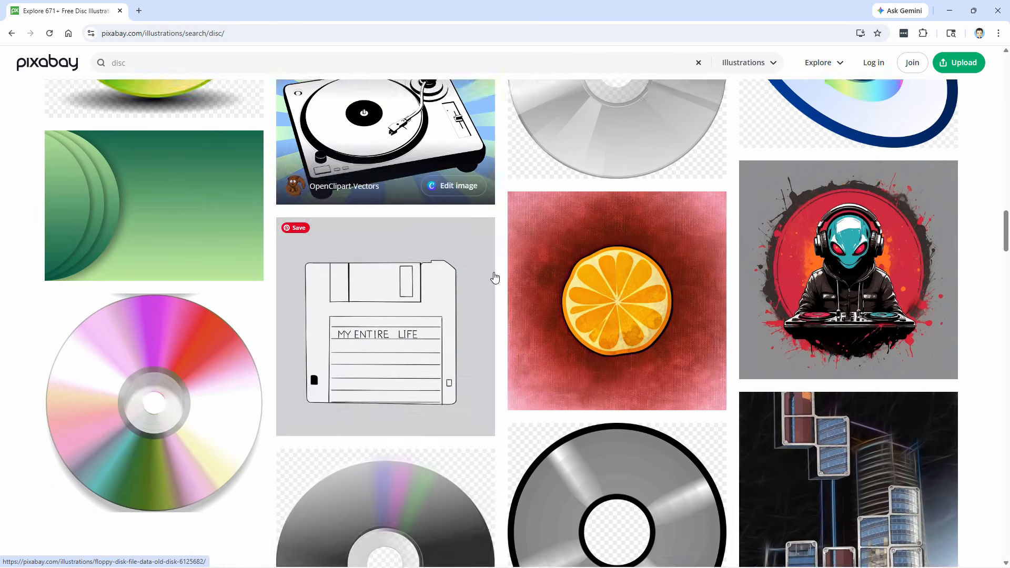
scroll(494, 277, "down", 15)
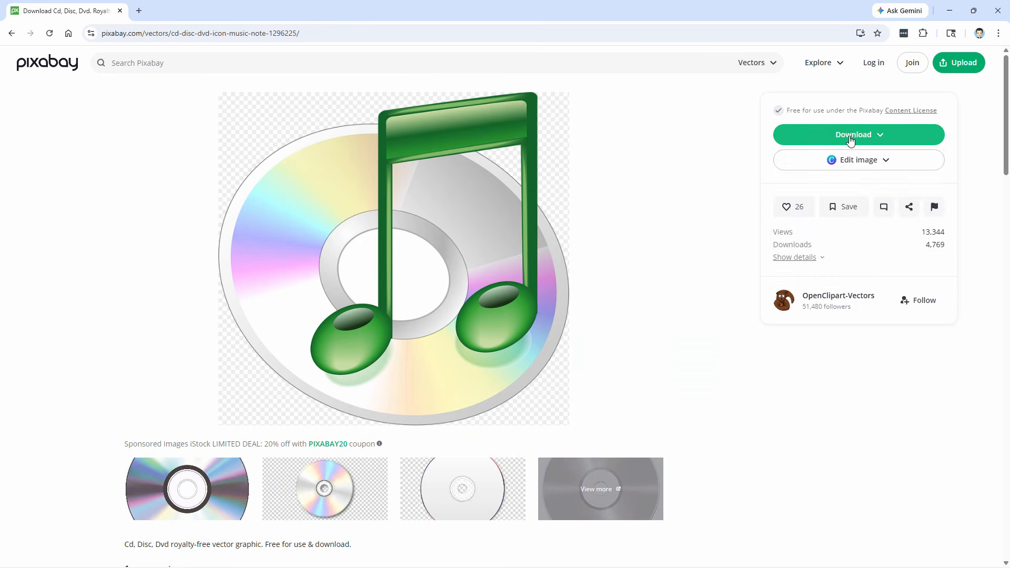
left_click(850, 138)
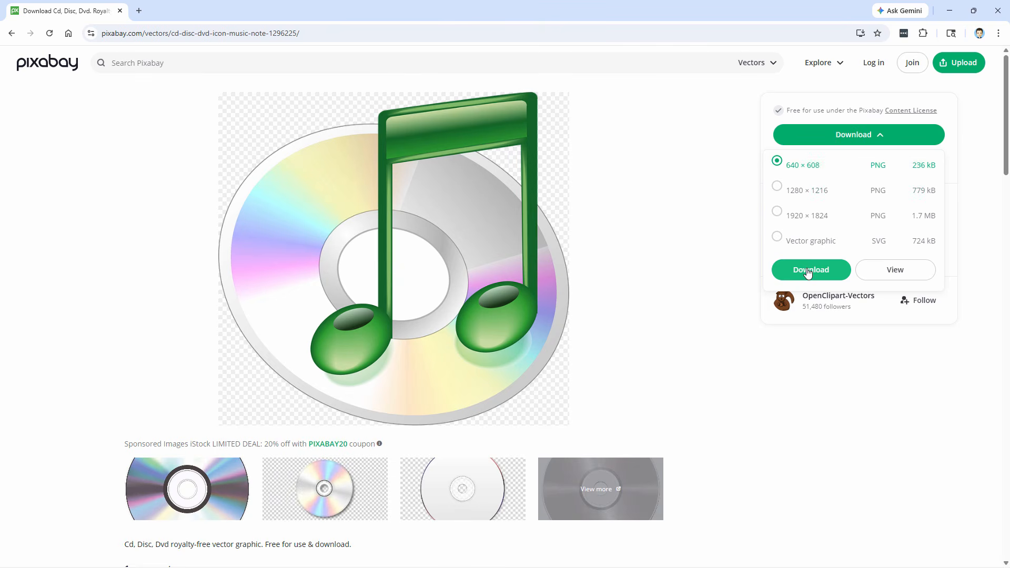
left_click(808, 272)
left_click(777, 472)
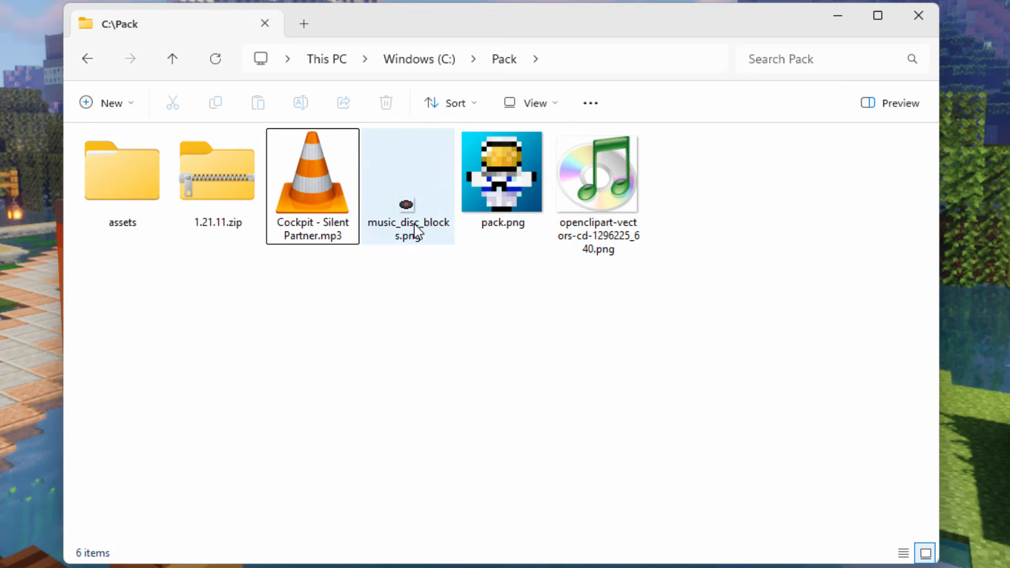
- Open the downloaded openclipart-vectors-cd-1296225_640.png from C:\Pack in Paint.NET
right_click(606, 196)
mouse_move(757, 50)
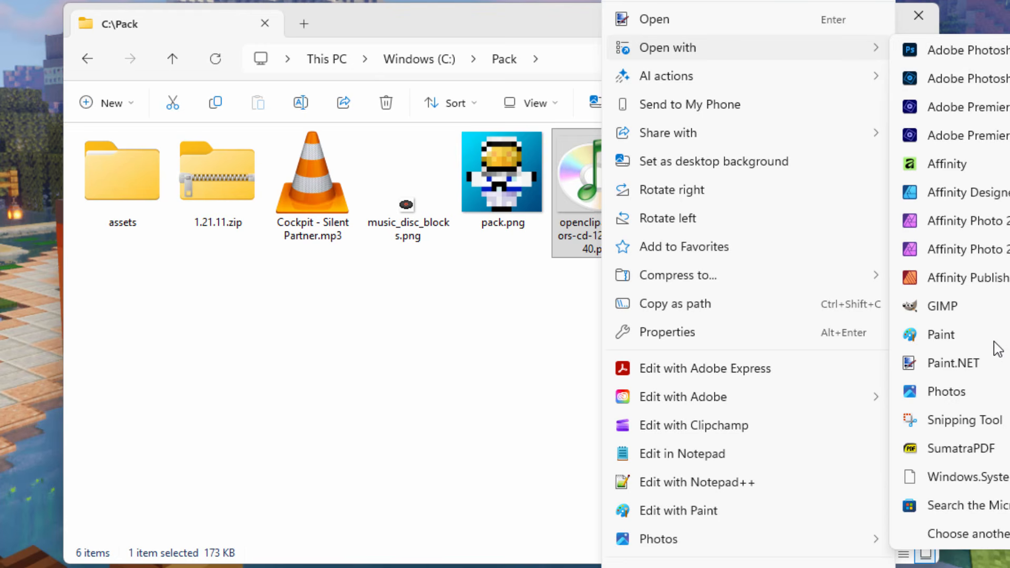
left_click(938, 364)
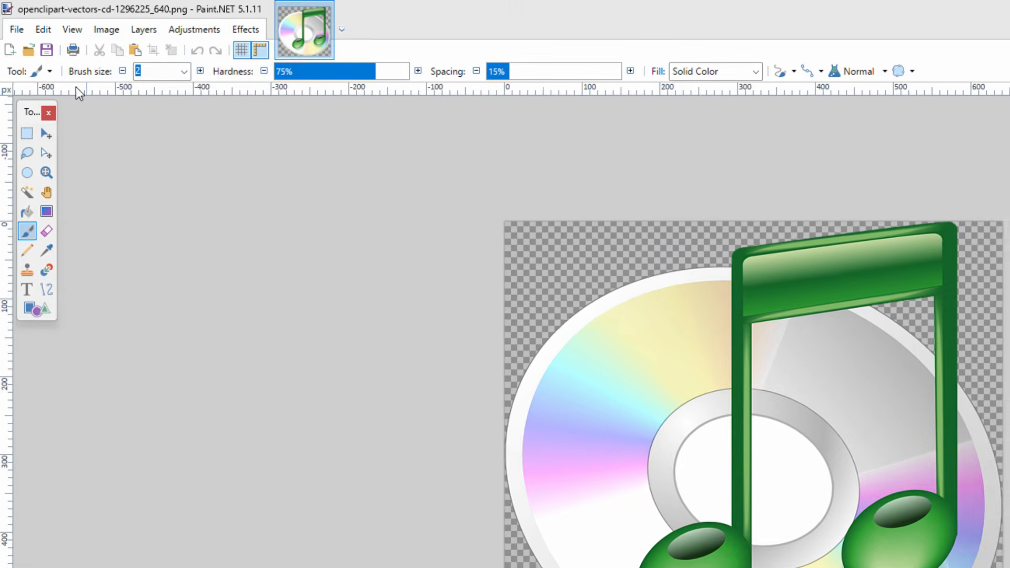
- Resize the disc image to a width of 64 pixels, maintaining the aspect ratio and using Nearest Neighbor resampling
left_click(72, 19)
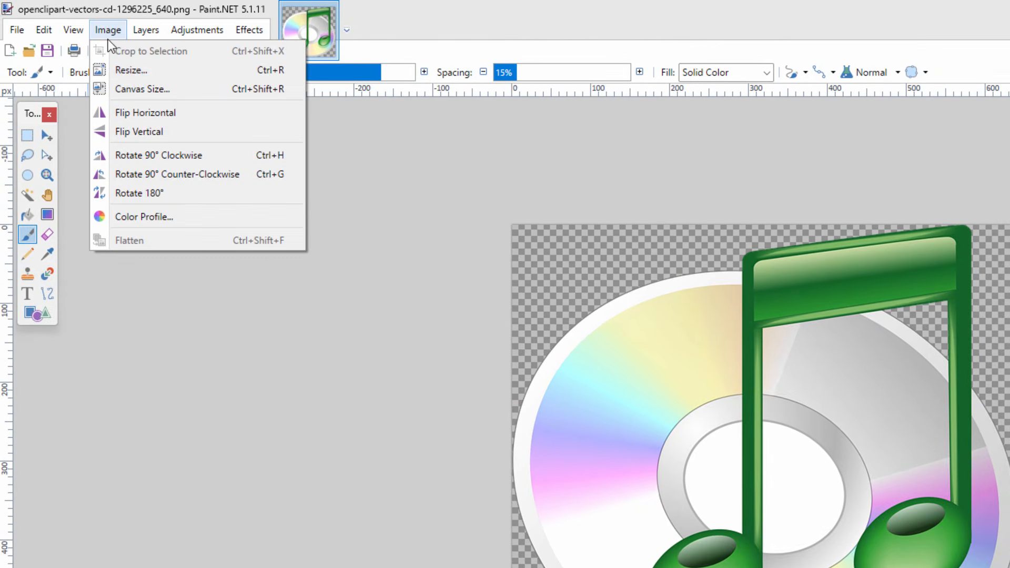
left_click(126, 71)
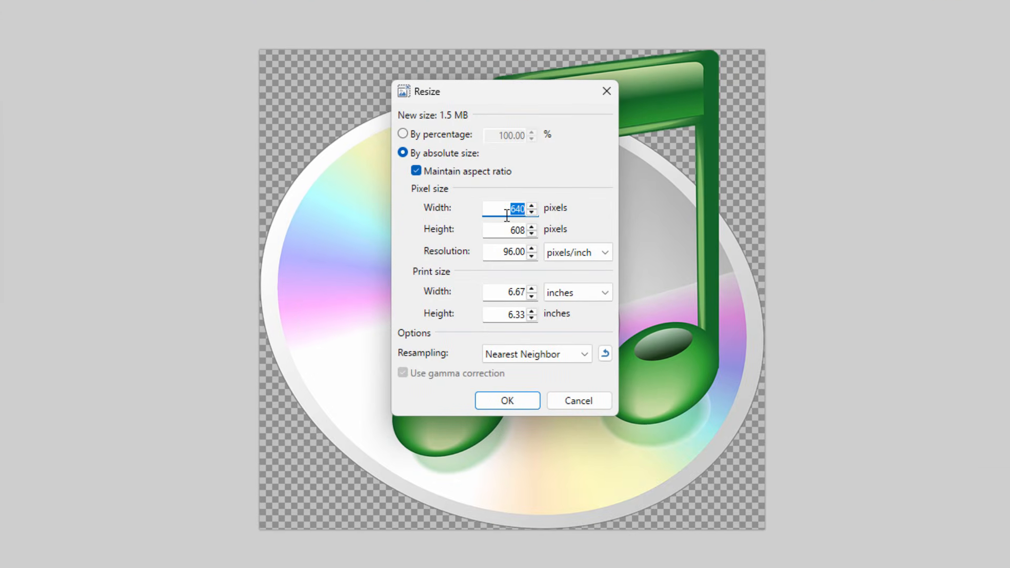
type("64")
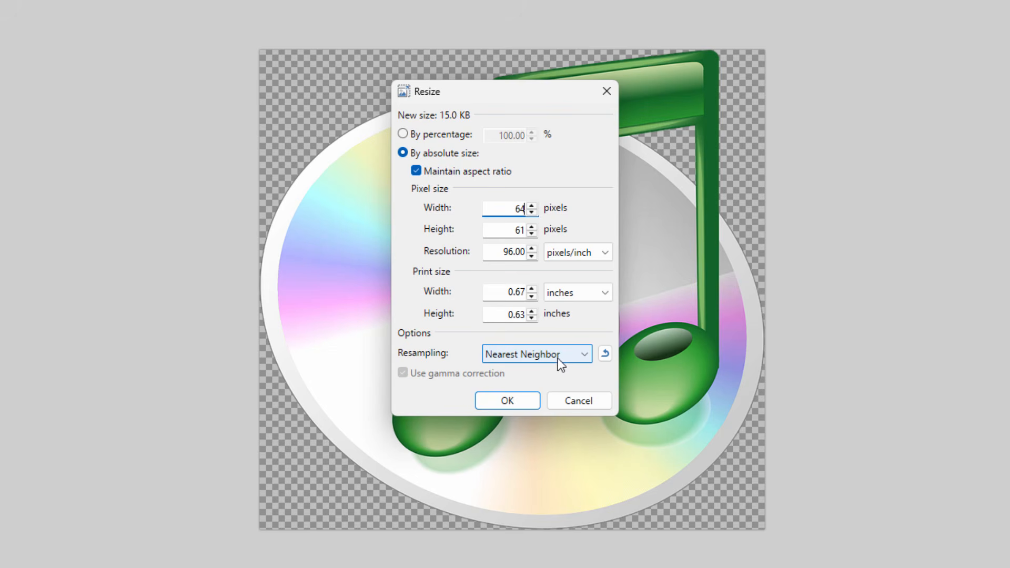
left_click(580, 360)
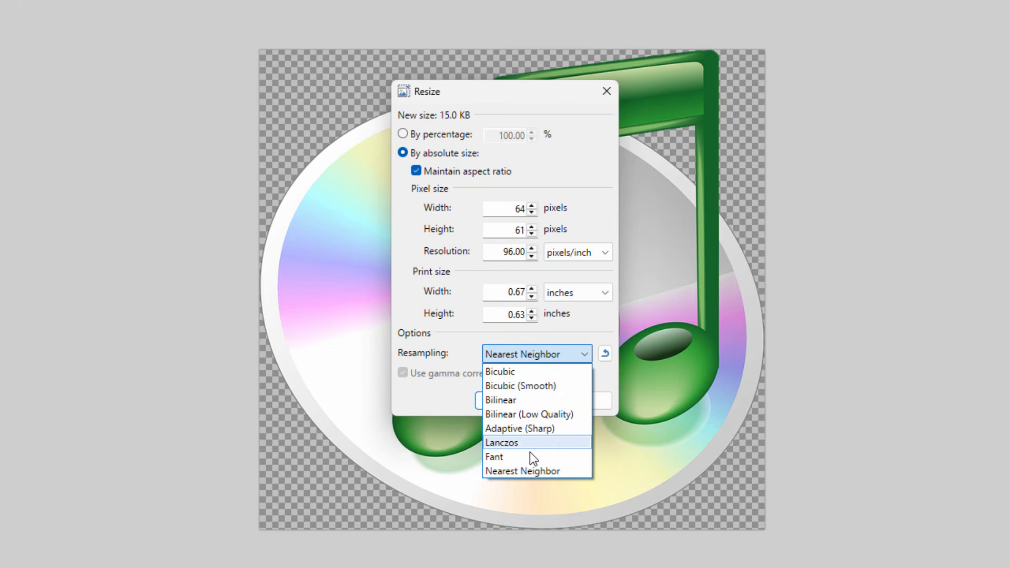
left_click(534, 469)
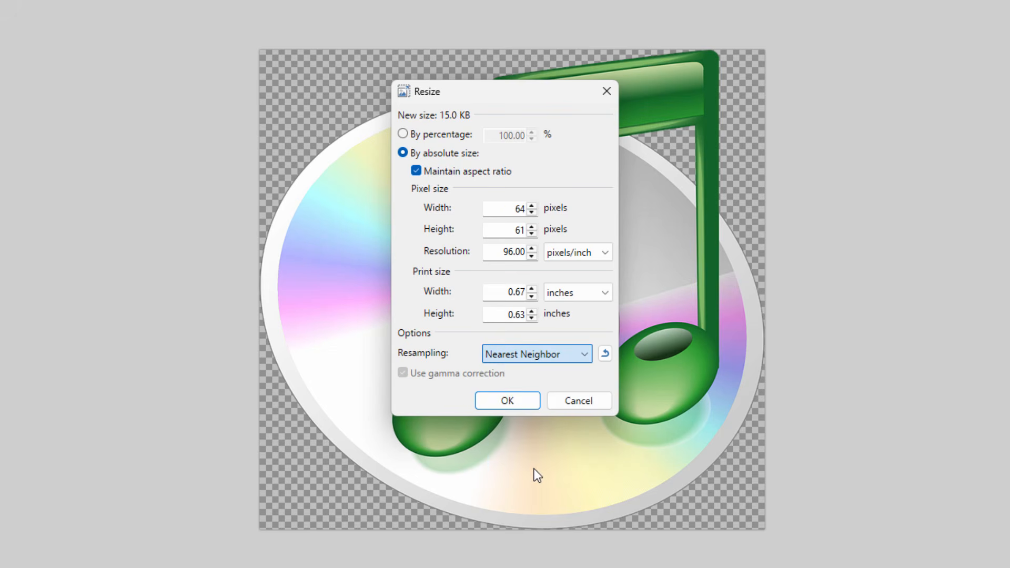
left_click(508, 401)
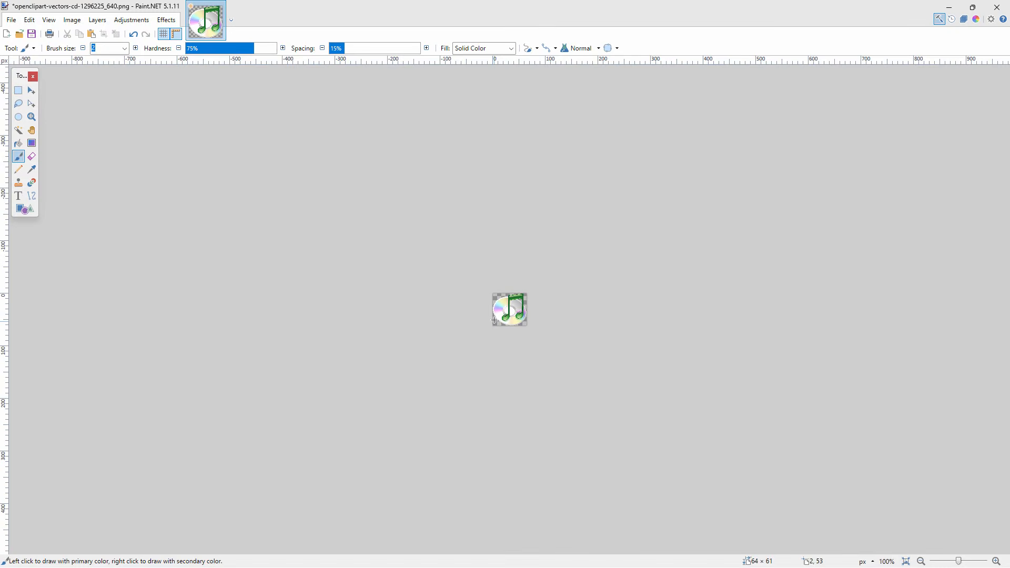
- Save the resized disc image and move the PNG from C:\Pack into assets\minecraft\textures\item
left_click(11, 20)
left_click(39, 90)
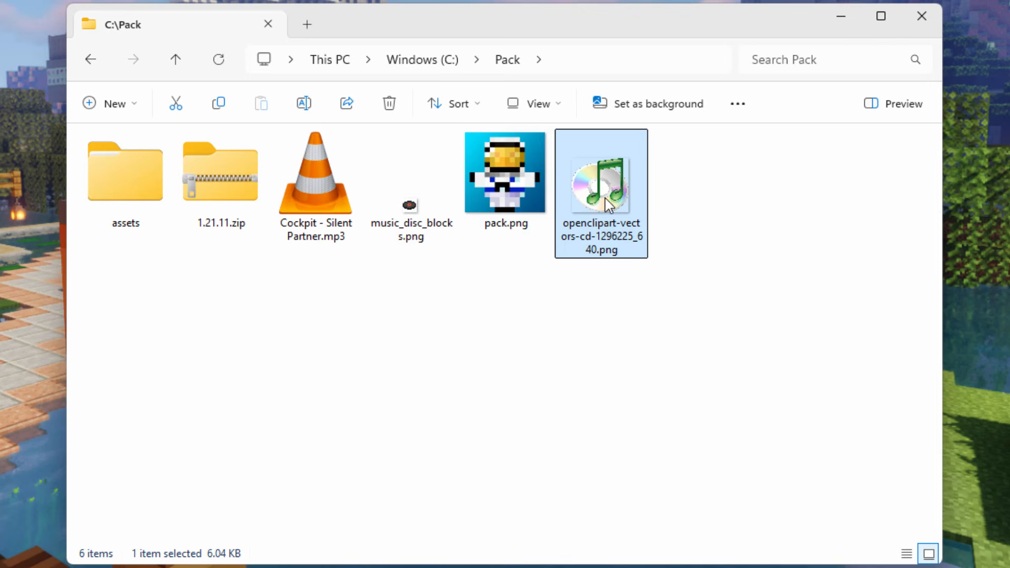
left_click_drag(603, 199, 131, 194)
double_click(132, 195)
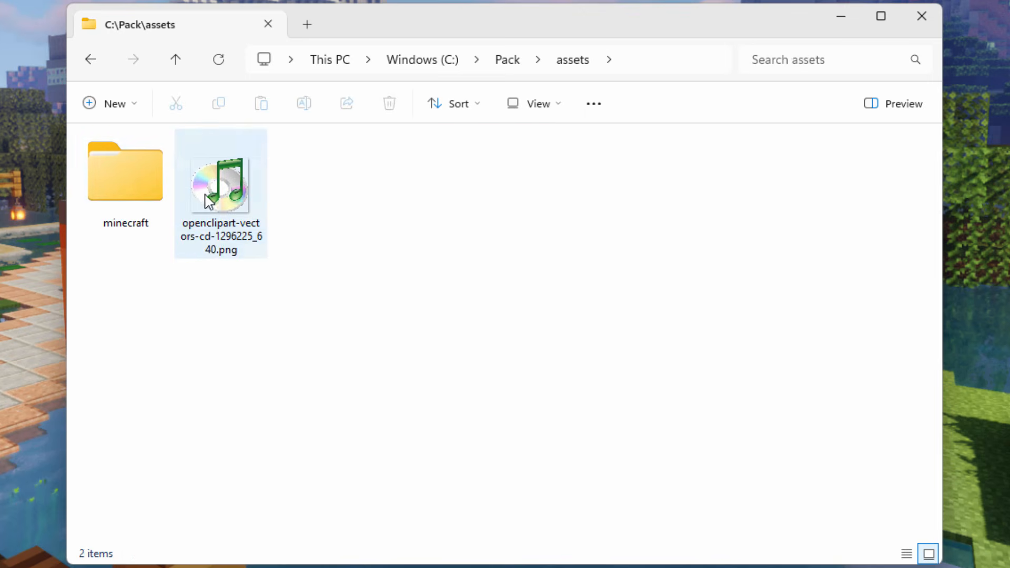
left_click_drag(221, 187, 140, 189)
double_click(140, 187)
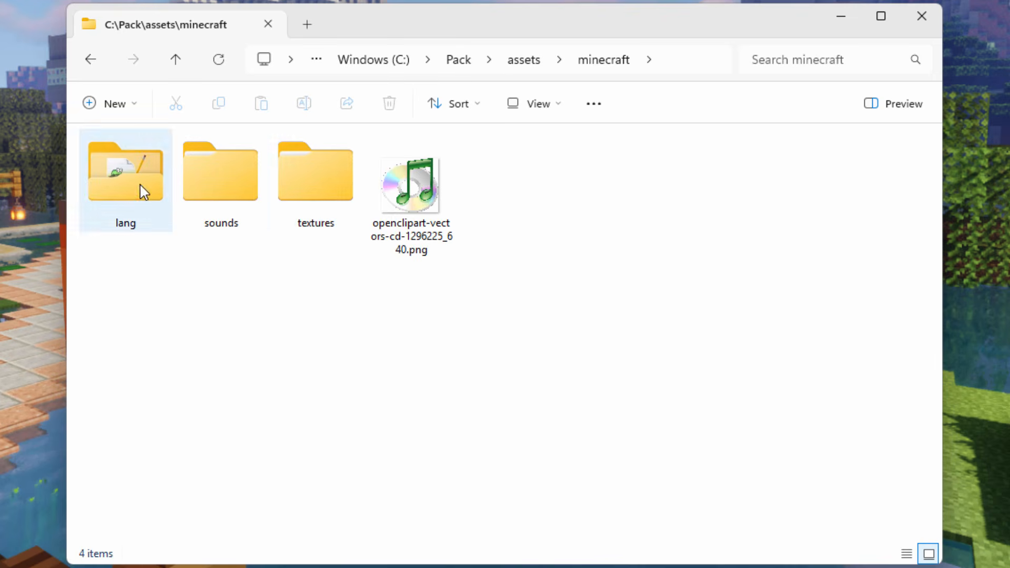
left_click_drag(417, 210, 326, 190)
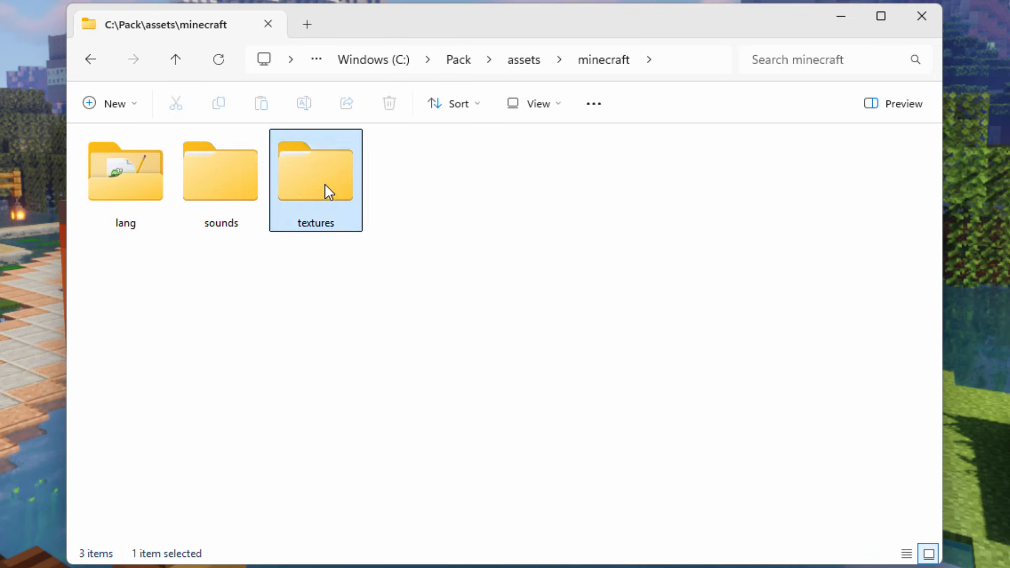
double_click(327, 190)
left_click(205, 188)
left_click_drag(205, 188, 157, 223)
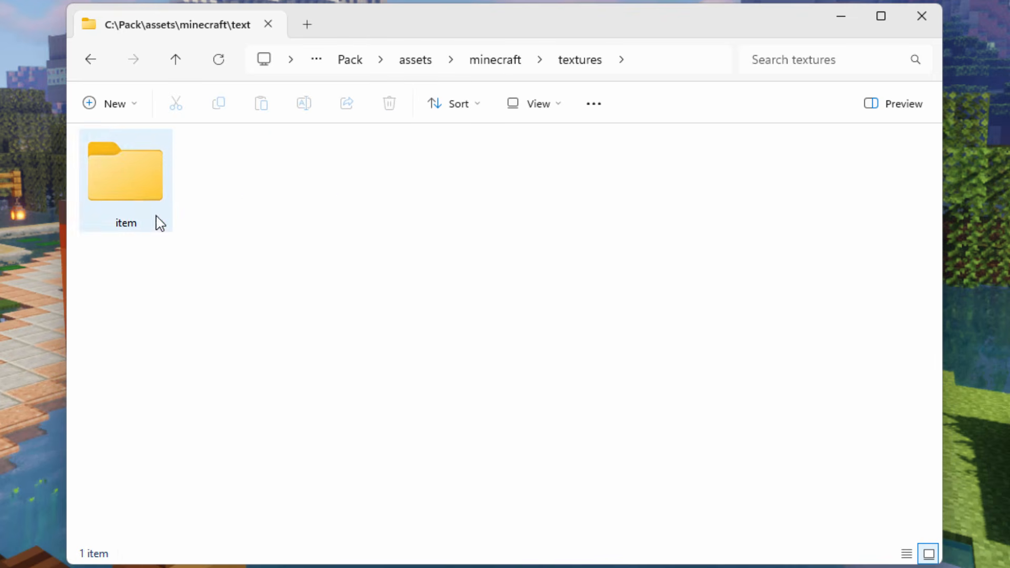
double_click(138, 193)
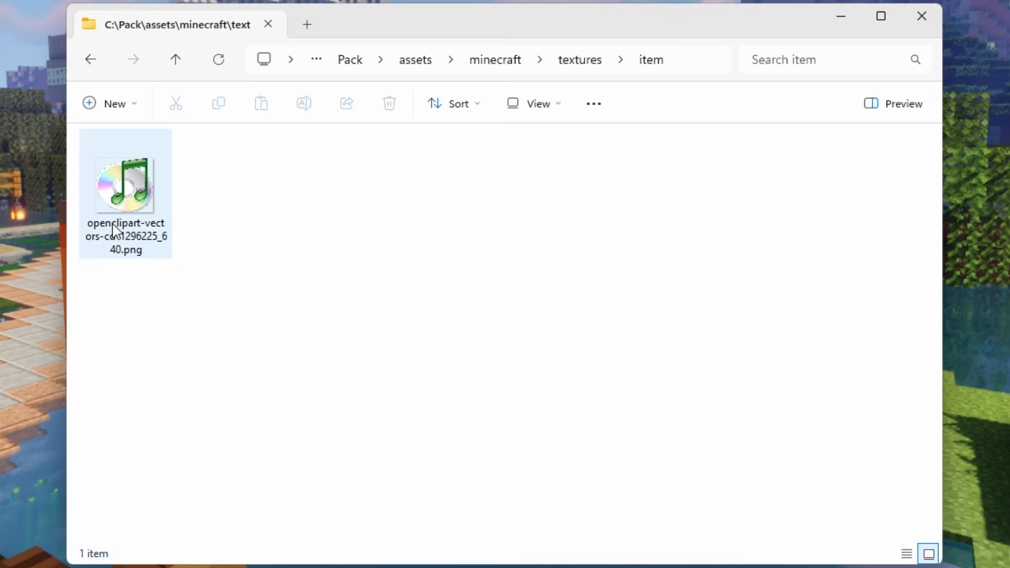
- Return to C:\Pack and copy the file name music_disc_blocks from the original disc texture
left_click(350, 60)
left_click(415, 231)
right_click(415, 231)
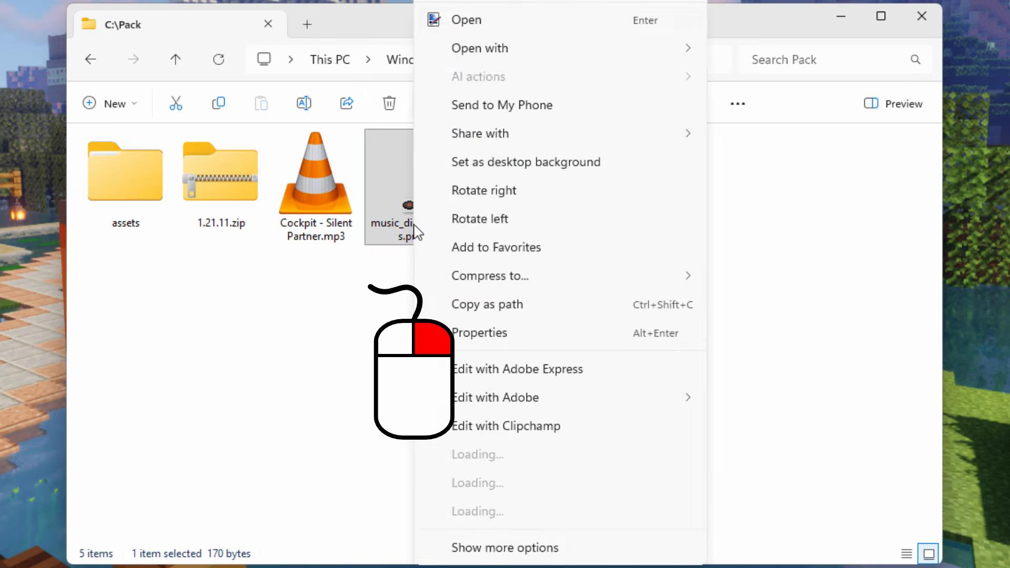
key("F2")
right_click(432, 227)
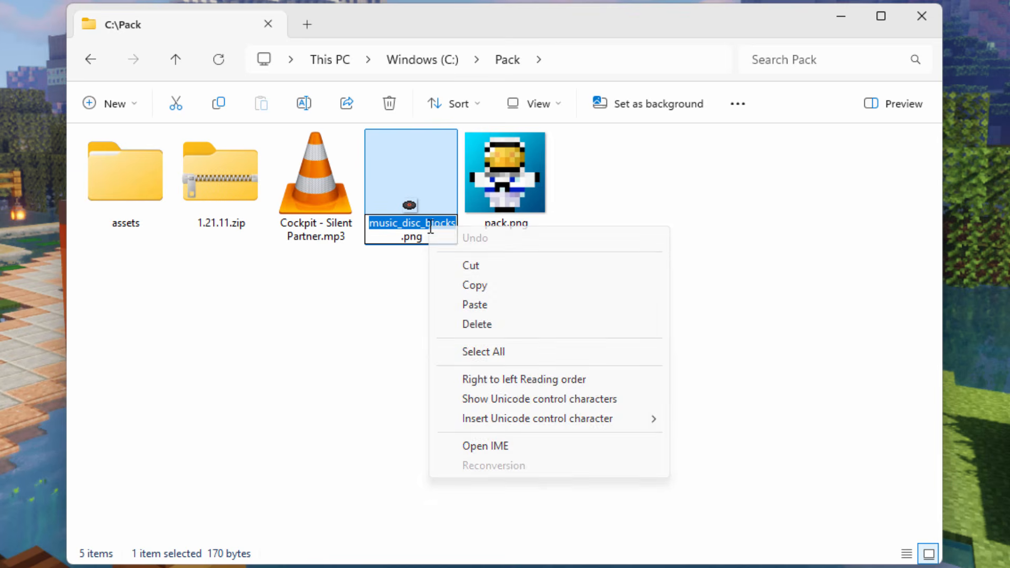
left_click(461, 284)
- Rename the disc image in assets\minecraft\textures\item to music_disc_blocks.png using the copied name, and go back to C:\Pack
double_click(133, 189)
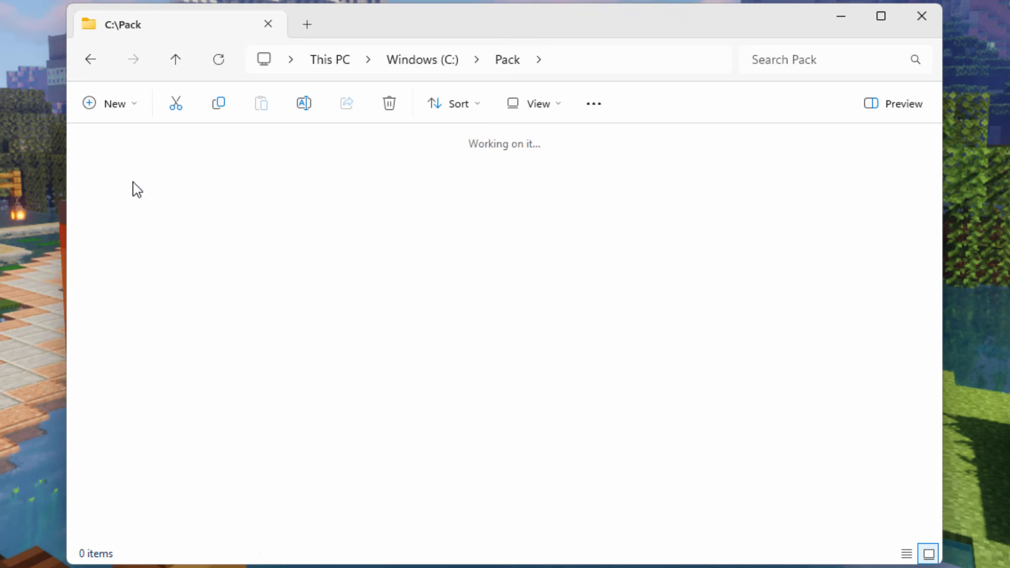
double_click(124, 180)
double_click(316, 188)
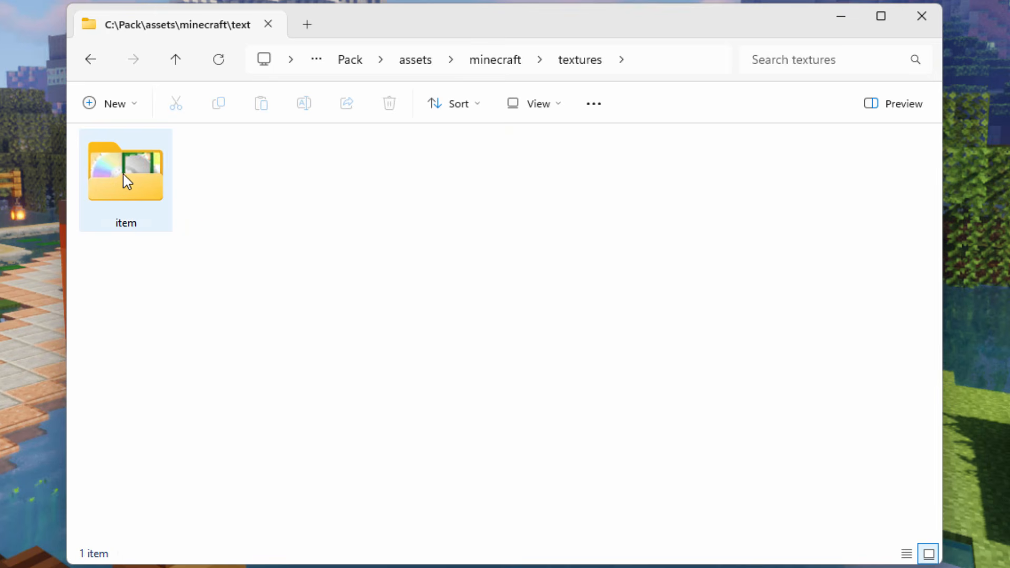
double_click(126, 177)
right_click(135, 183)
key("F2")
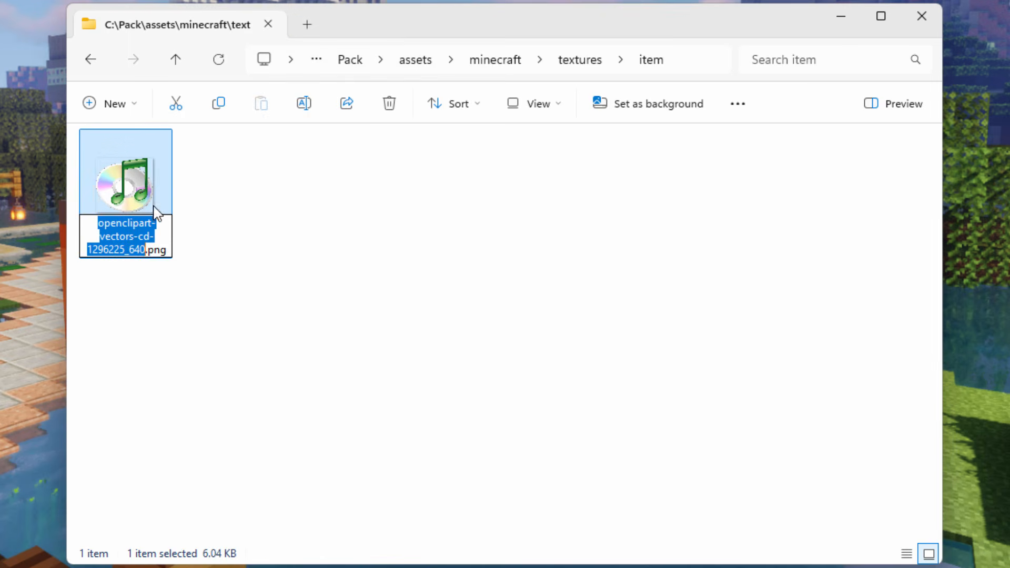
right_click(133, 232)
left_click(189, 320)
left_click(201, 252)
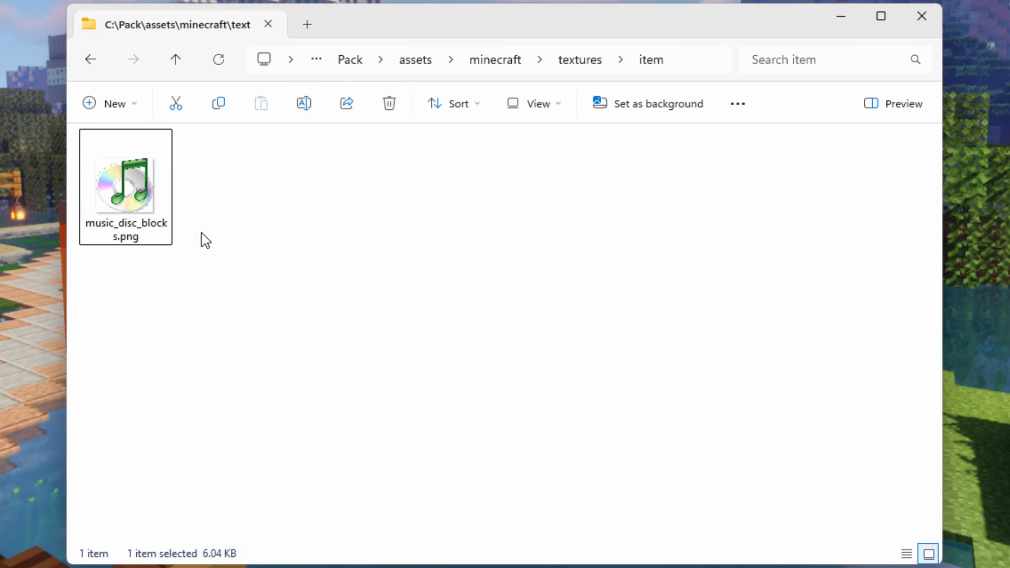
left_click(350, 61)
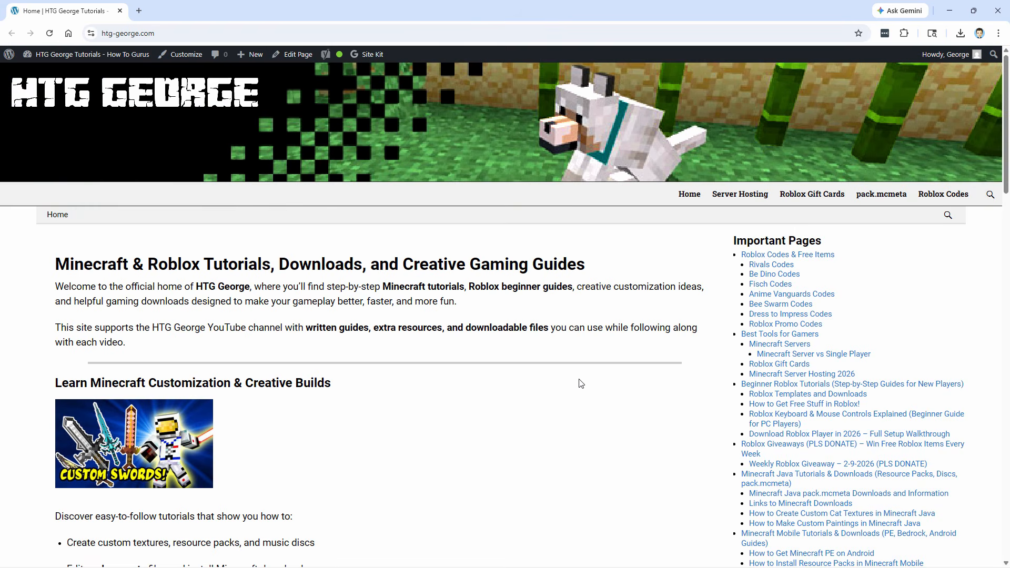
- Switch to htg-george.com in the browser, find the pack.mcmeta downloads and save the 1.21.11 file pack-format-75.zip into C:\Pack
scroll(624, 337, "down", 9)
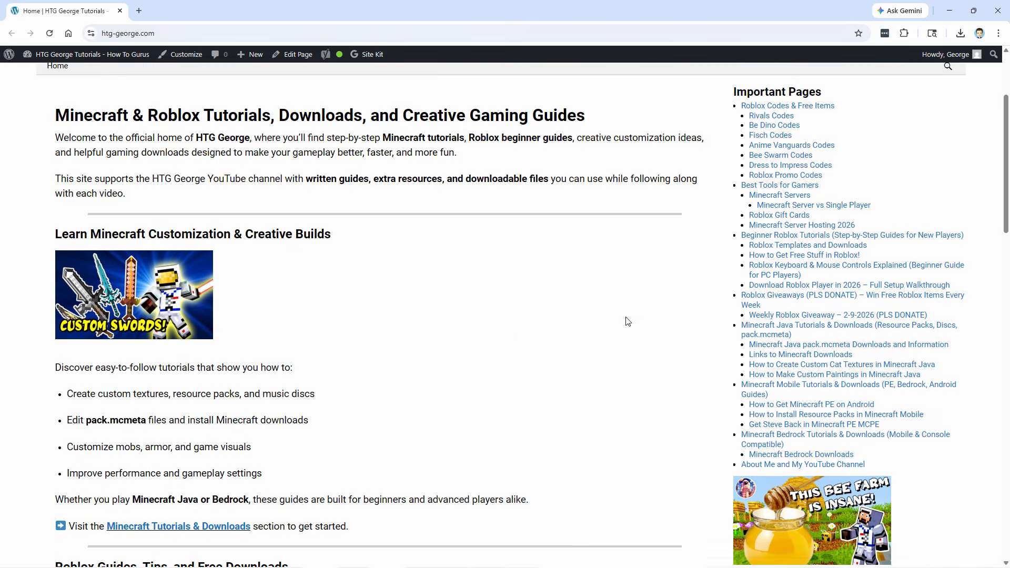
scroll(621, 299, "down", 6)
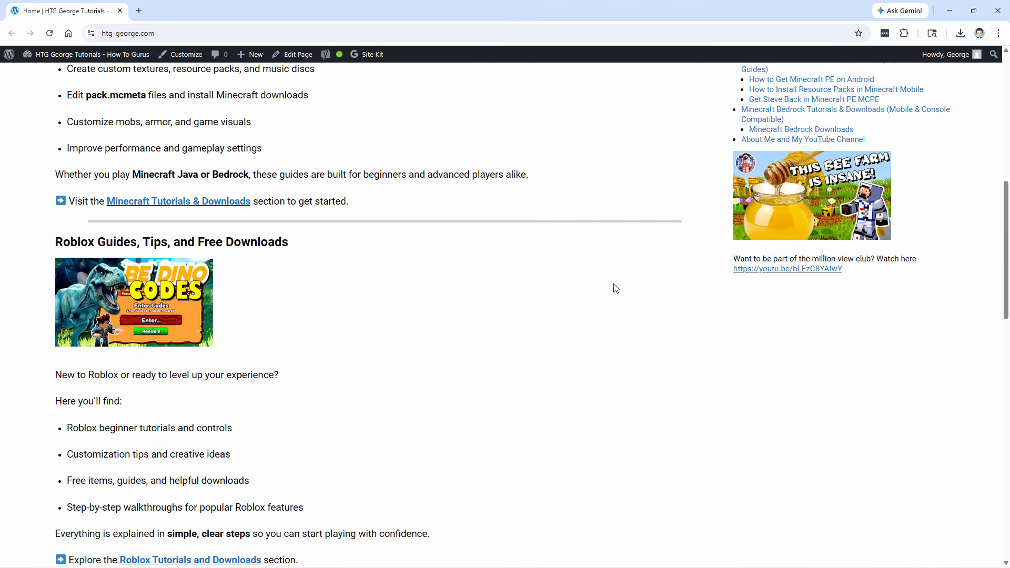
scroll(615, 288, "up", 15)
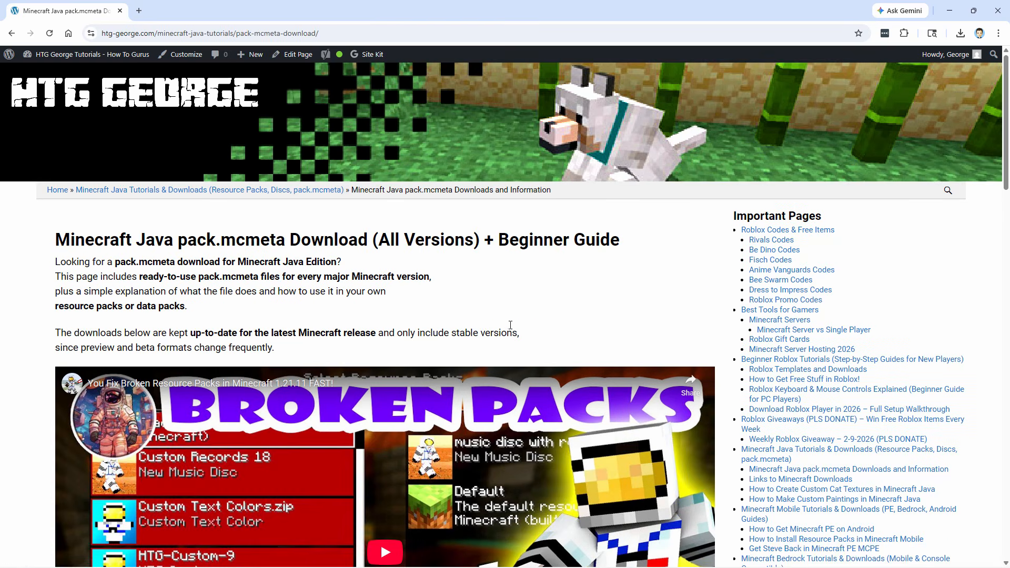
scroll(483, 303, "down", 15)
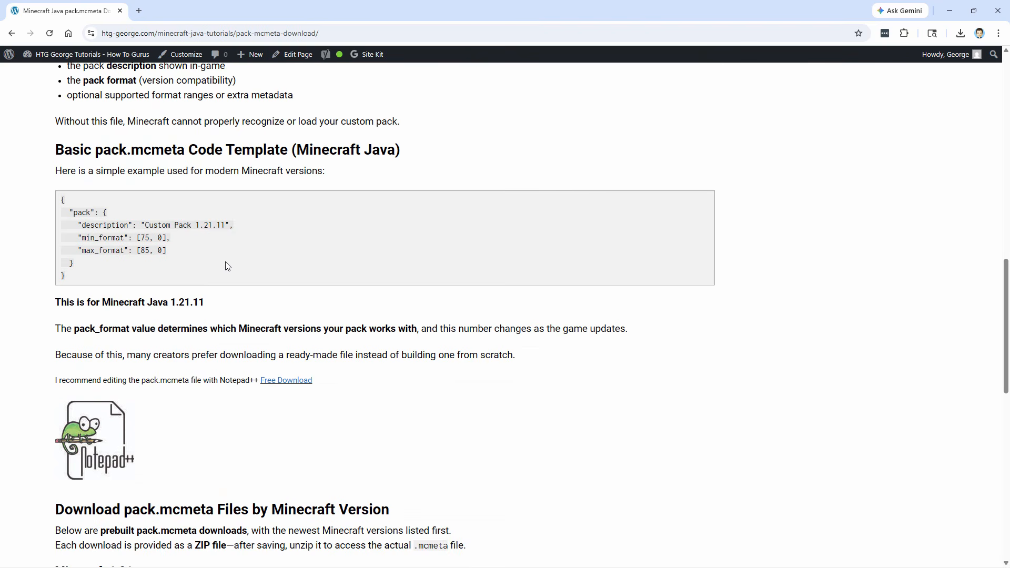
scroll(237, 297, "down", 5)
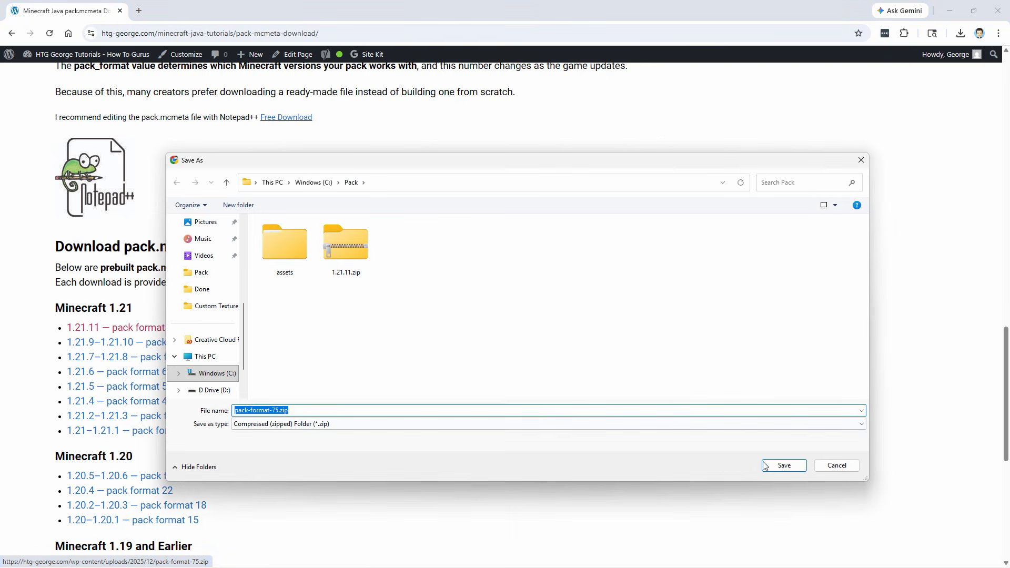
left_click(766, 466)
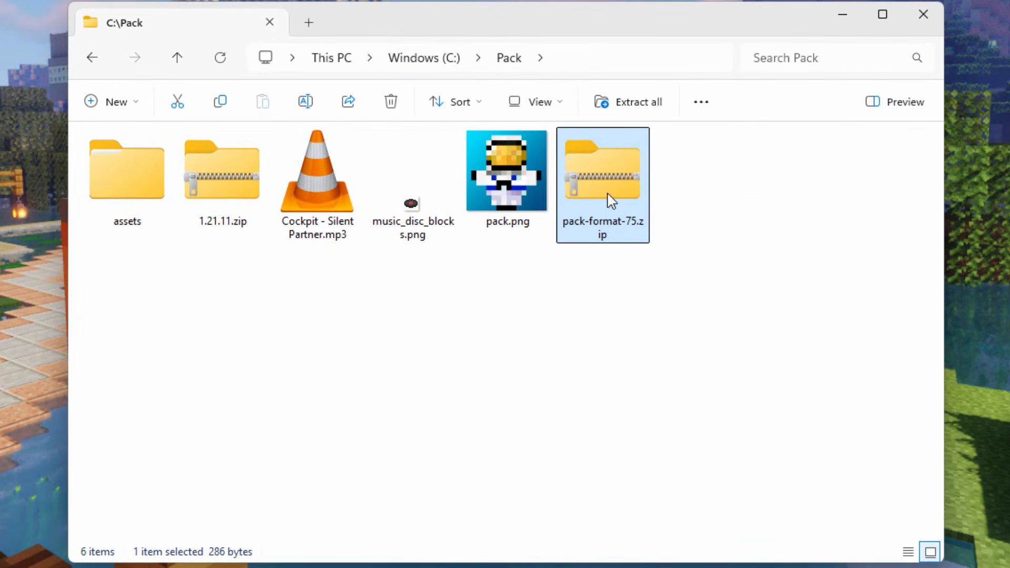
- Copy pack.mcmeta out of pack-format-75.zip into C:\Pack and delete the zip file
right_click(609, 192)
left_click(679, 208)
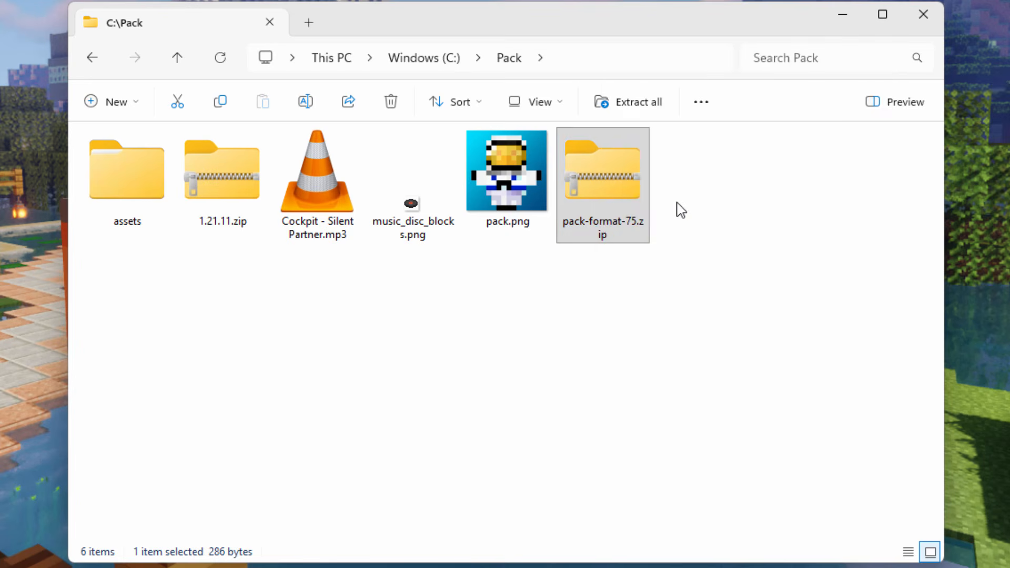
left_click_drag(700, 6, 946, 85)
left_click_drag(609, 217, 279, 332)
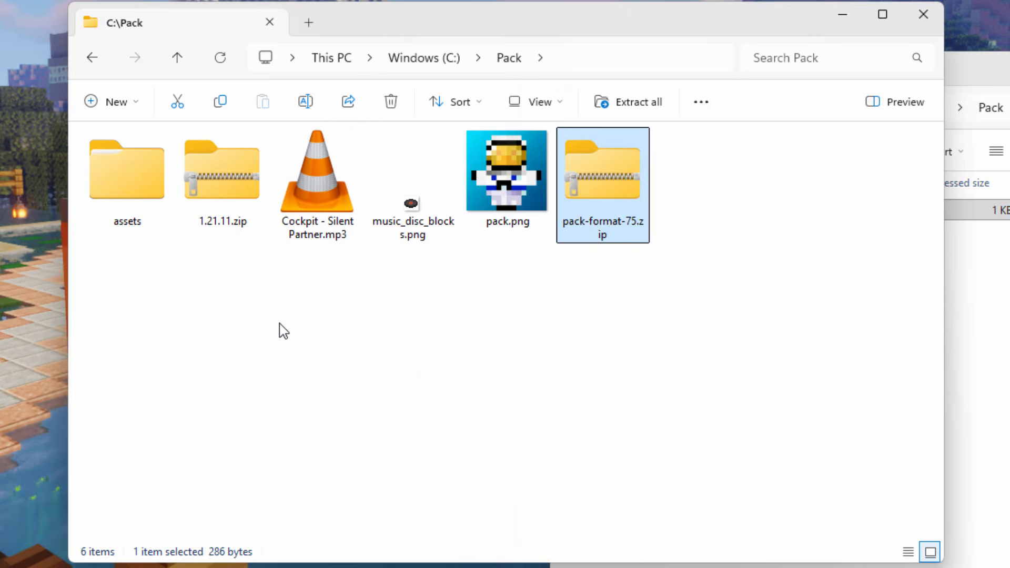
left_click_drag(1009, 75, 772, 181)
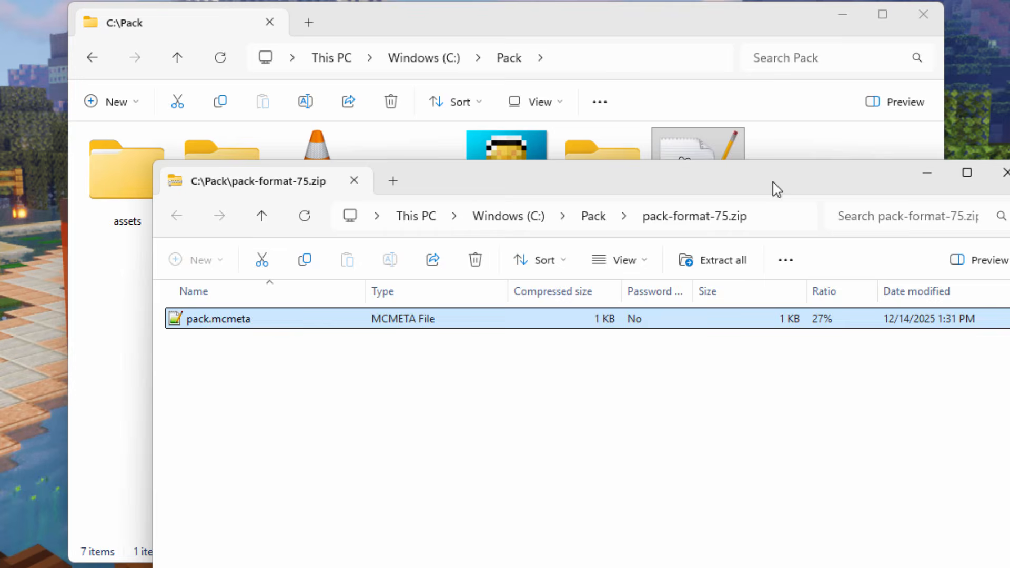
left_click(1001, 176)
left_click(592, 169)
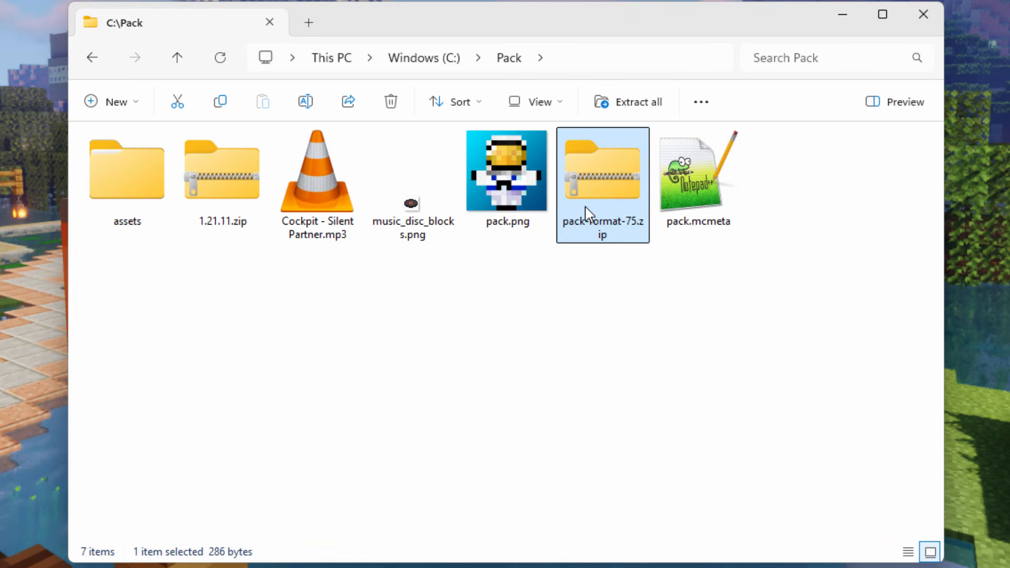
key("Delete")
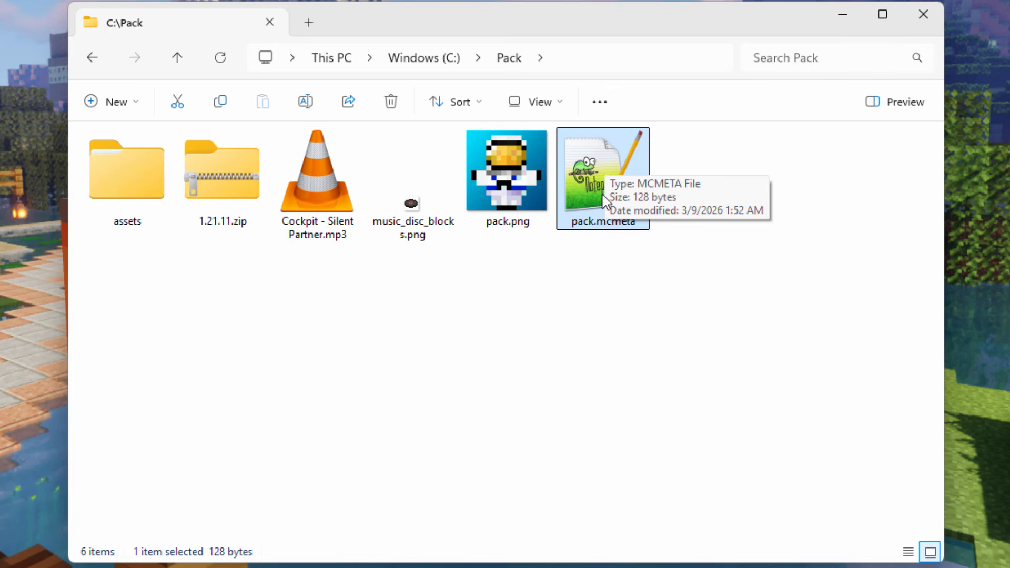
- Open pack.mcmeta in Notepad++ and change its description to "Custom Disc for 1.21.11"
double_click(594, 179)
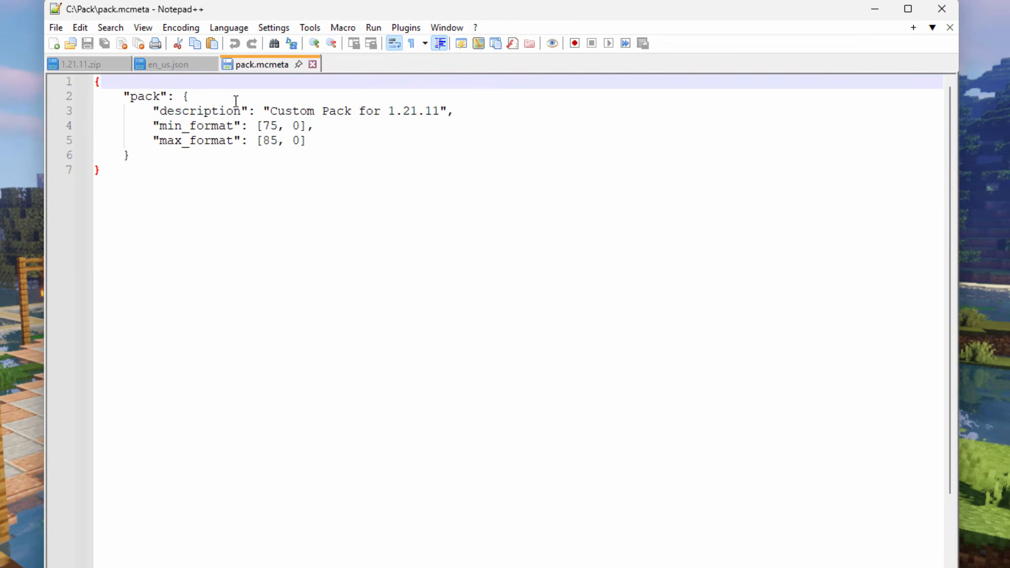
left_click_drag(439, 111, 387, 113)
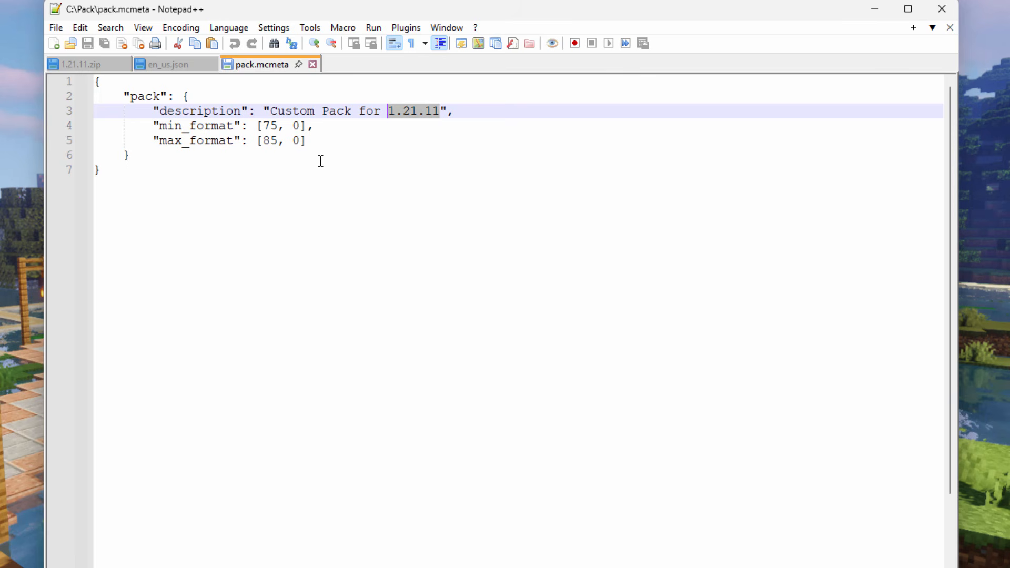
left_click(311, 112)
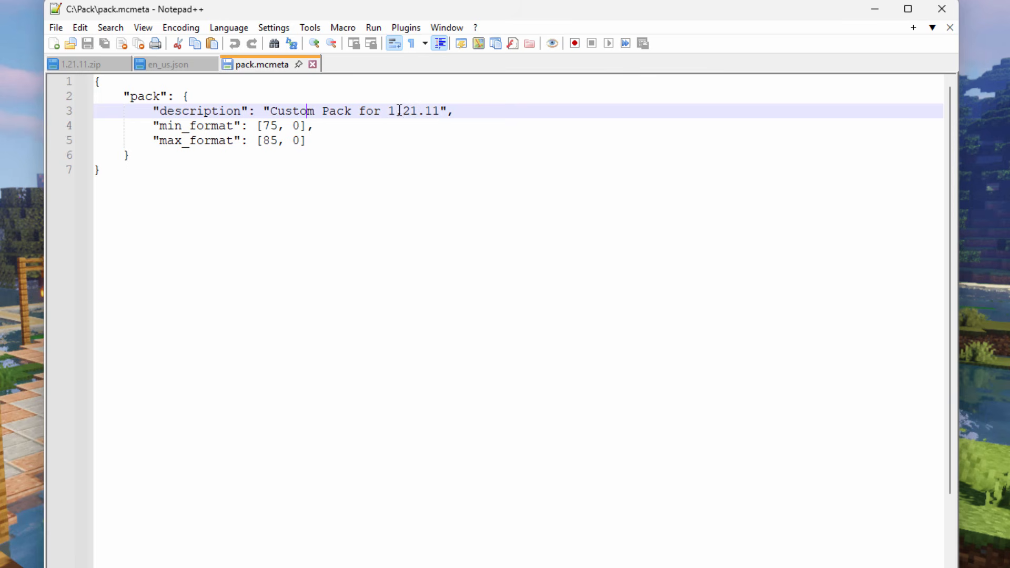
left_click_drag(349, 112, 325, 114)
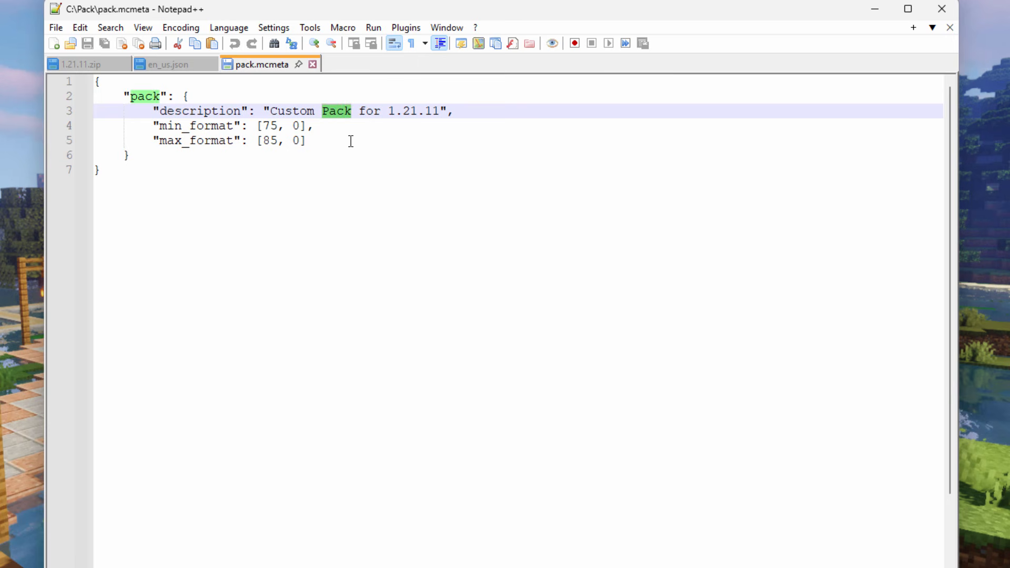
key("BackSpace")
type("Disc")
key("ctrl+End")
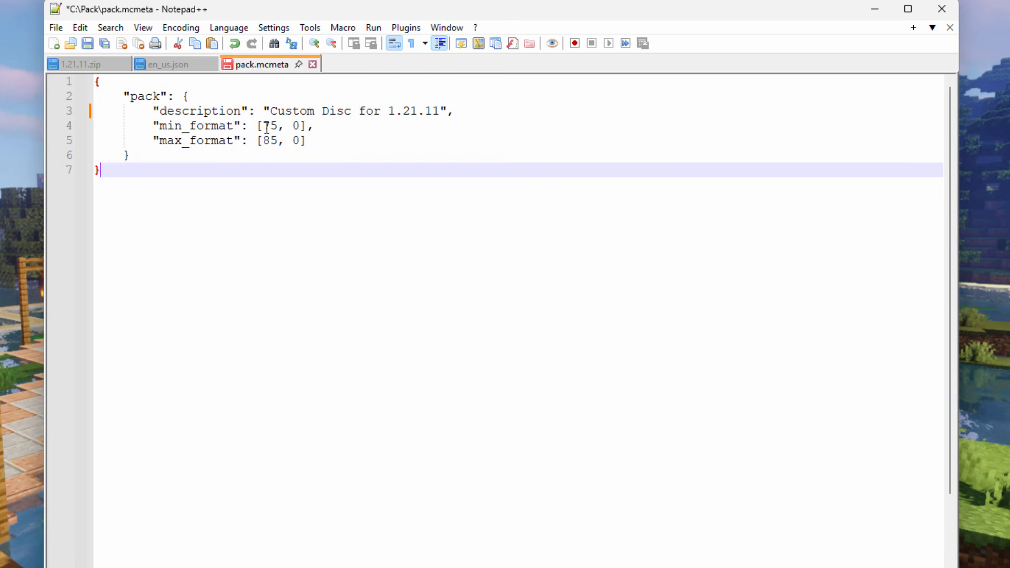
- Set max_format to [120, 0] in pack.mcmeta and save the file
left_click_drag(280, 124, 263, 126)
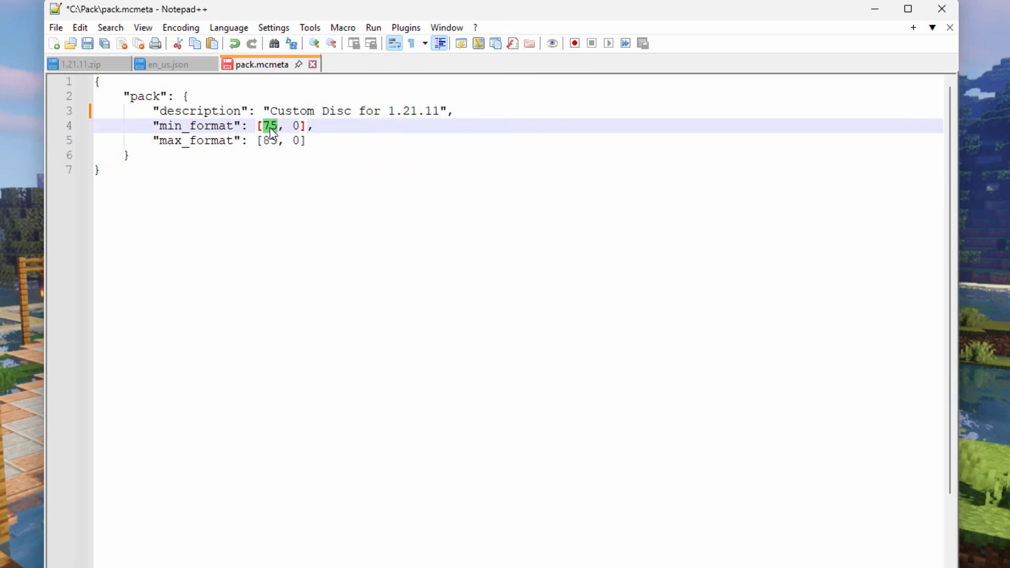
left_click(279, 141)
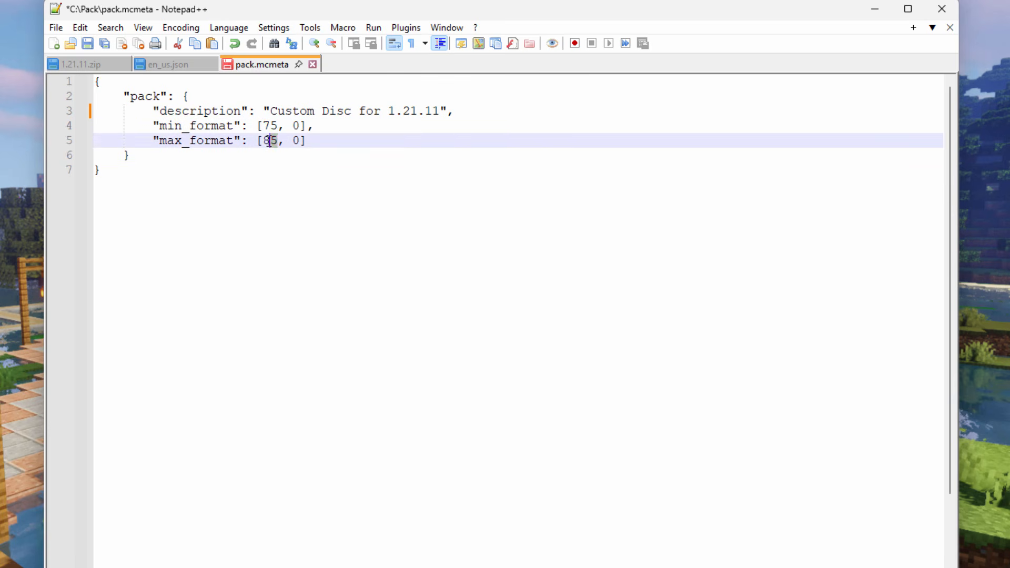
double_click(269, 141)
left_click(313, 132)
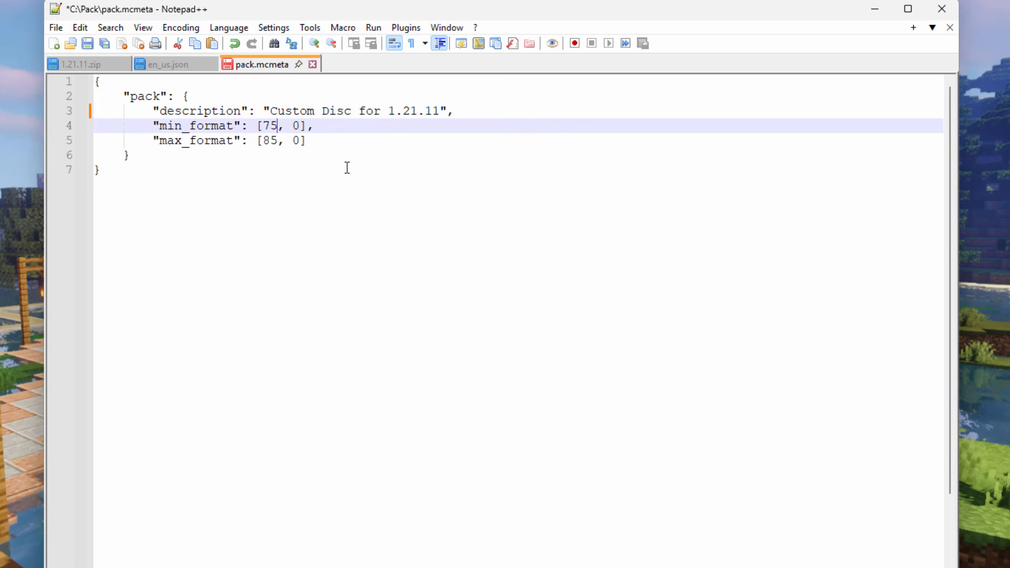
left_click(266, 127)
left_click(272, 141)
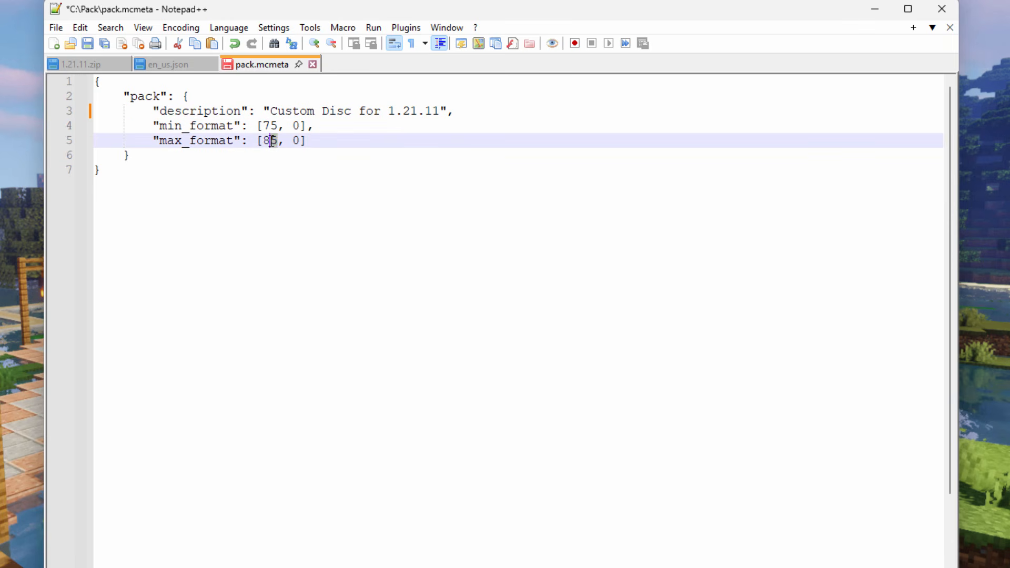
double_click(271, 141)
type("120")
left_click(295, 164)
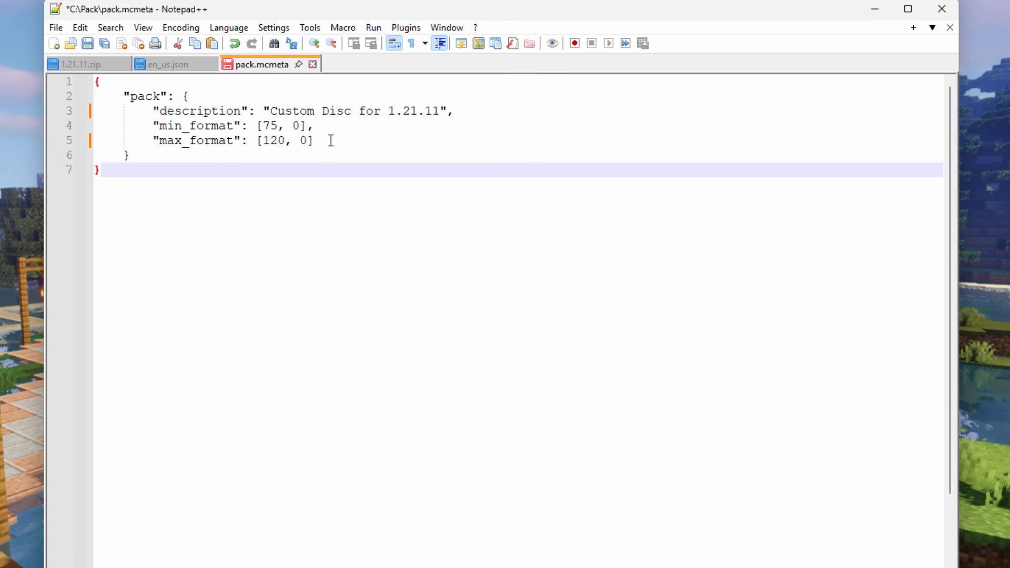
left_click(84, 43)
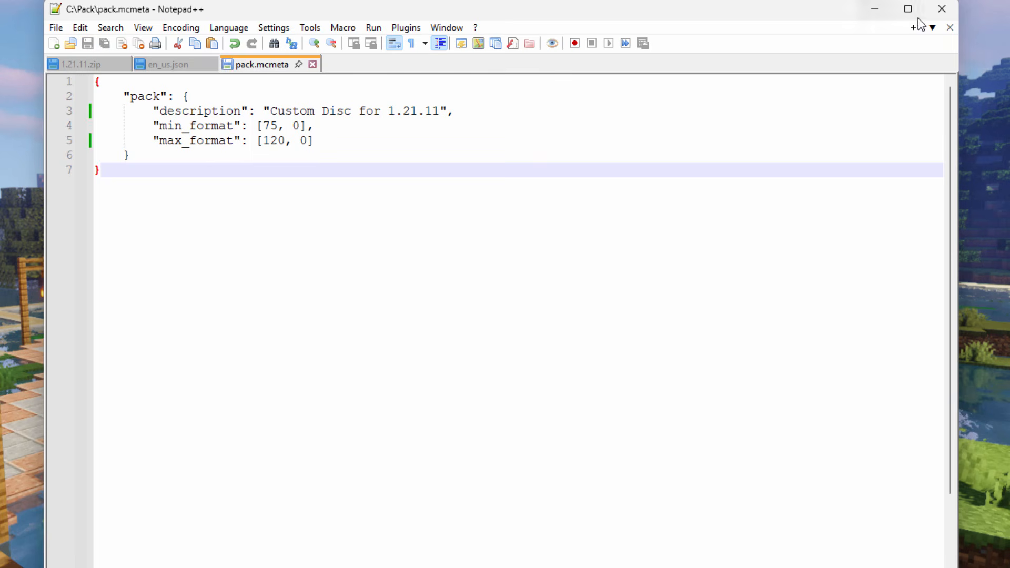
- Close Notepad++ and compress the assets folder, pack.png and pack.mcmeta in C:\Pack into one ZIP file
left_click(941, 8)
left_click(402, 371)
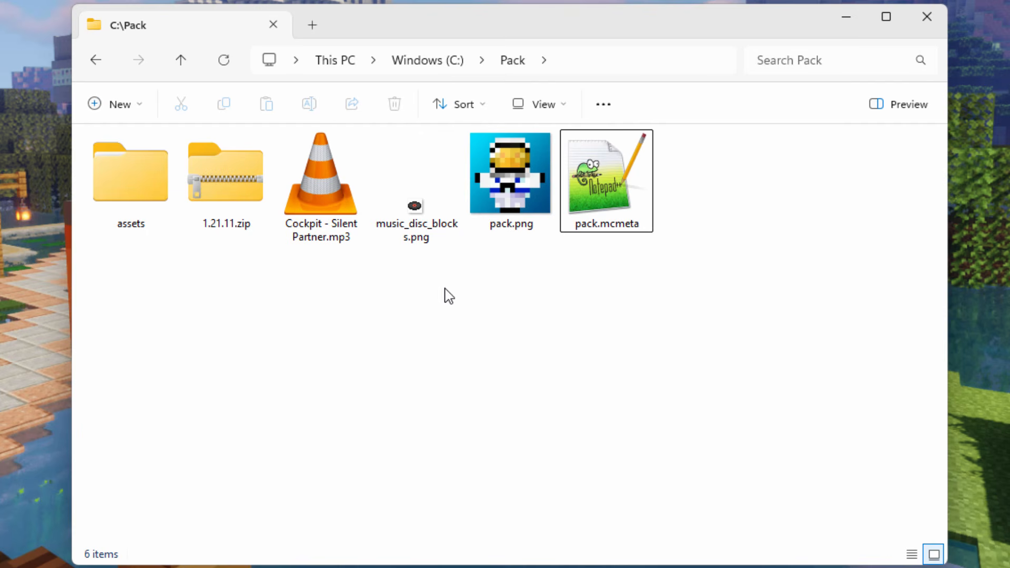
left_click(145, 197)
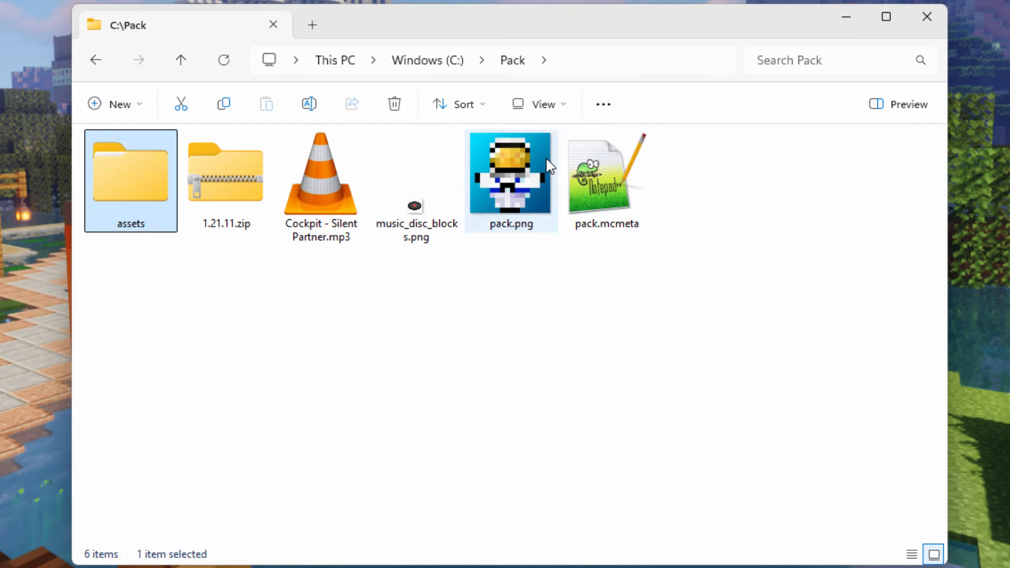
left_click(522, 169, "ctrl")
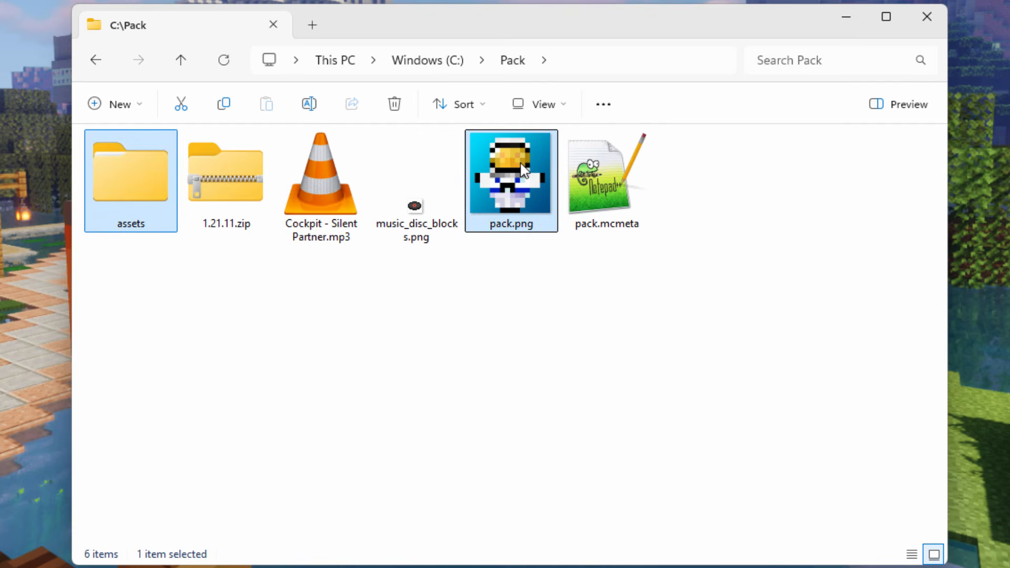
left_click(631, 226, "ctrl")
right_click(593, 174)
mouse_move(668, 271)
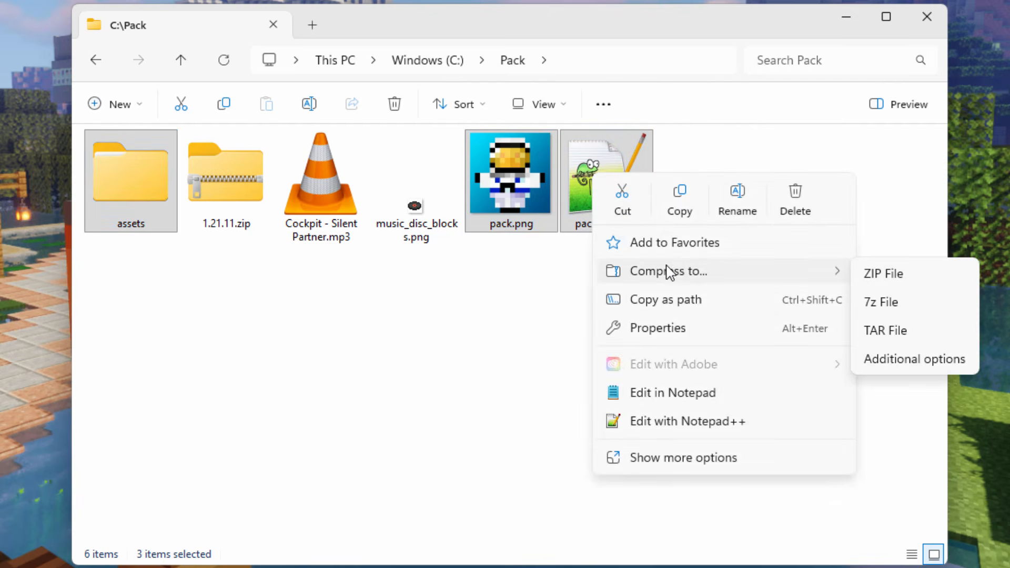
left_click(889, 275)
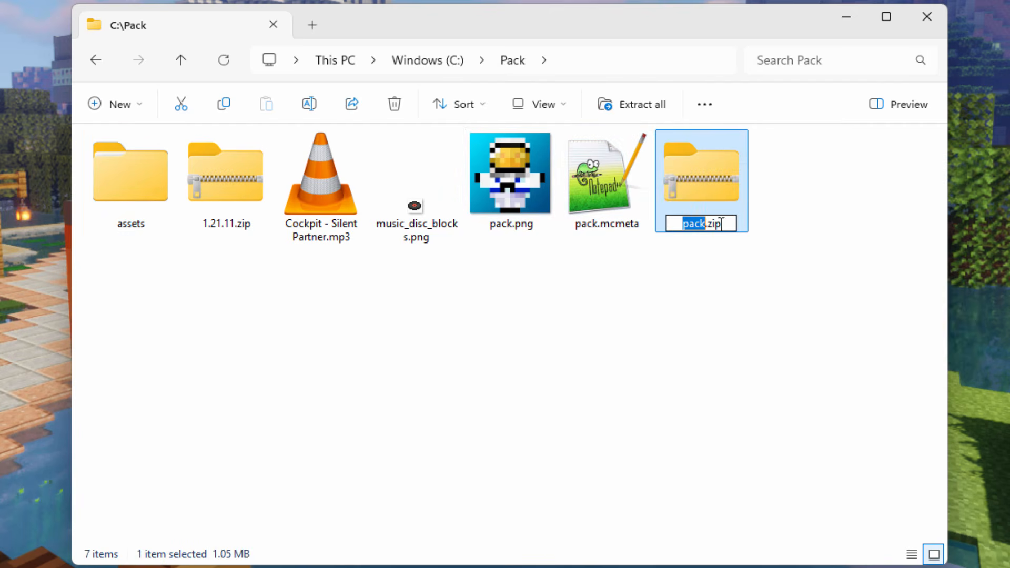
- Name the new ZIP file custom record 1.21.11.zip
left_click(721, 225)
double_click(692, 230)
type("custom record ")
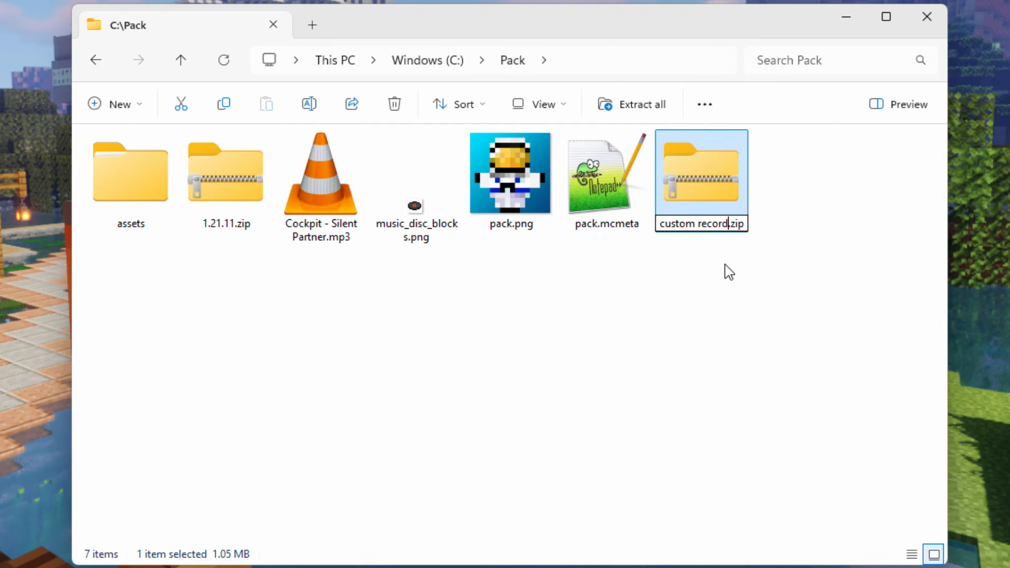
type("1.21.11")
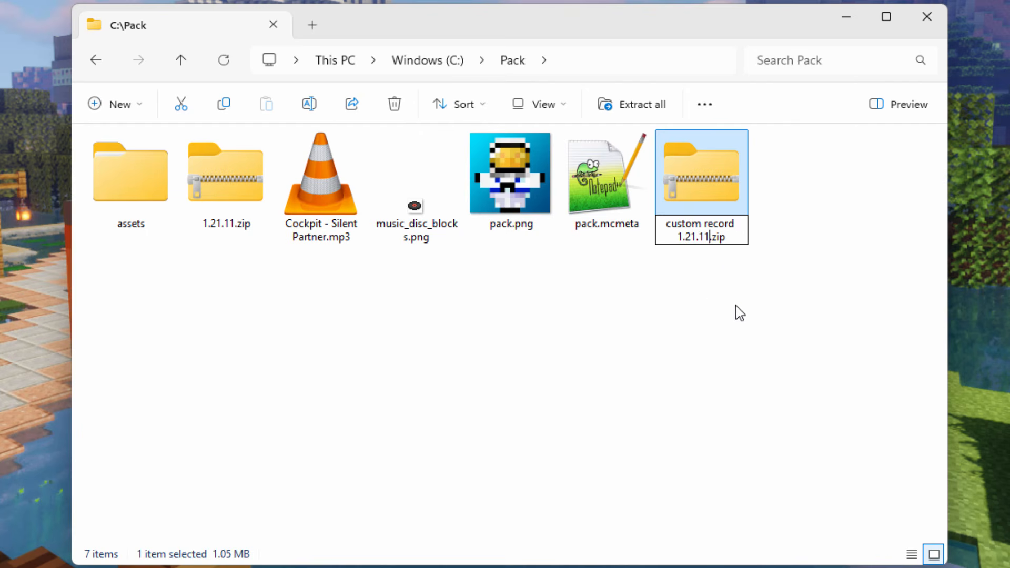
left_click(713, 290)
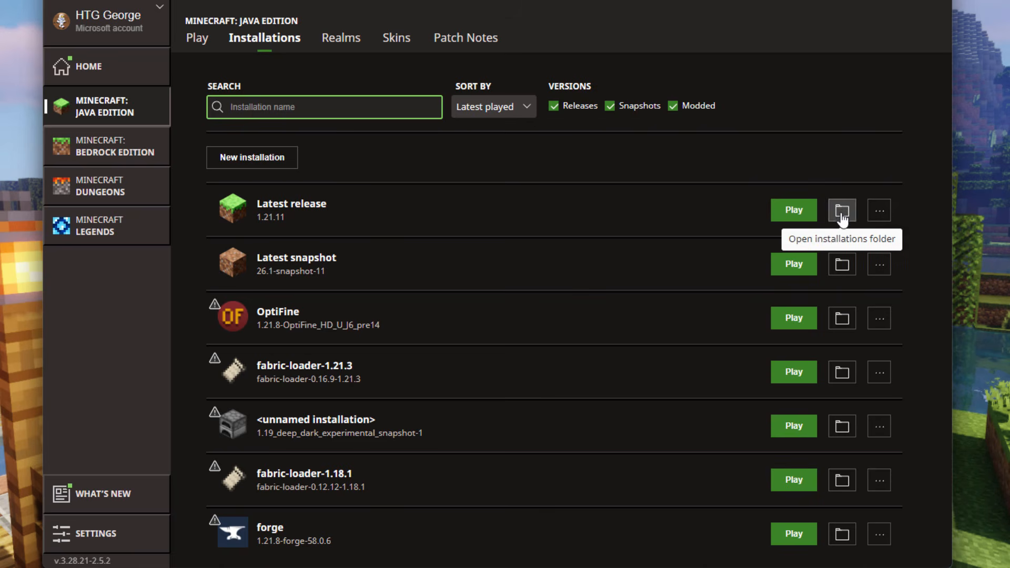
- In the Minecraft Launcher, open the Latest release installation's folder and go into its resourcepacks folder
left_click(842, 210)
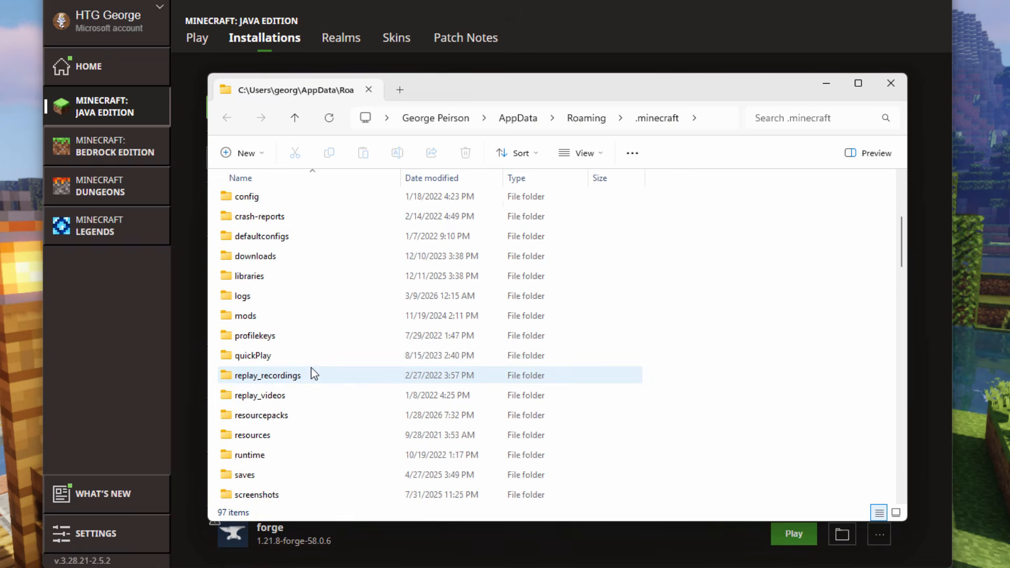
scroll(314, 373, "down", 1)
left_click(279, 355)
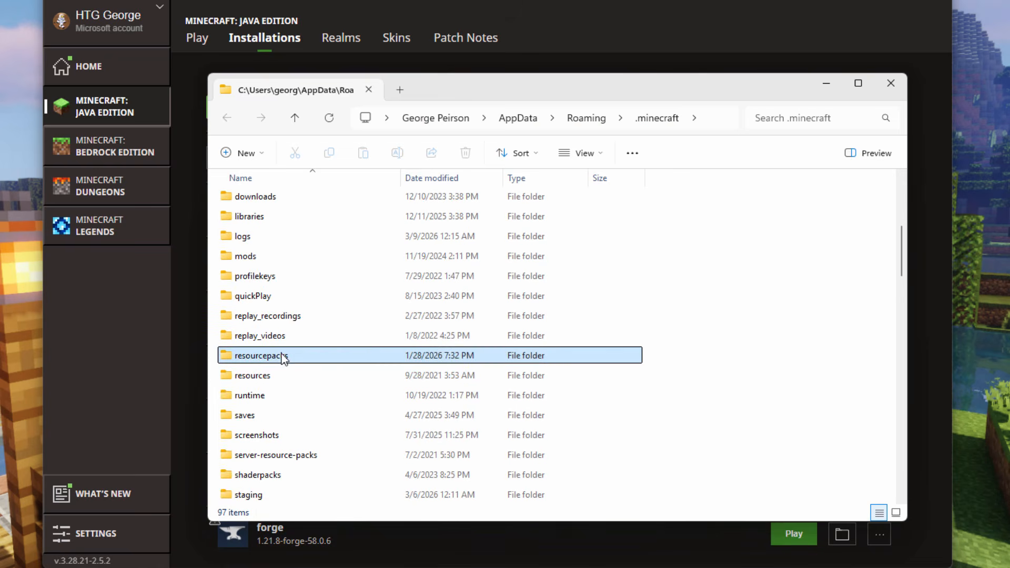
double_click(235, 356)
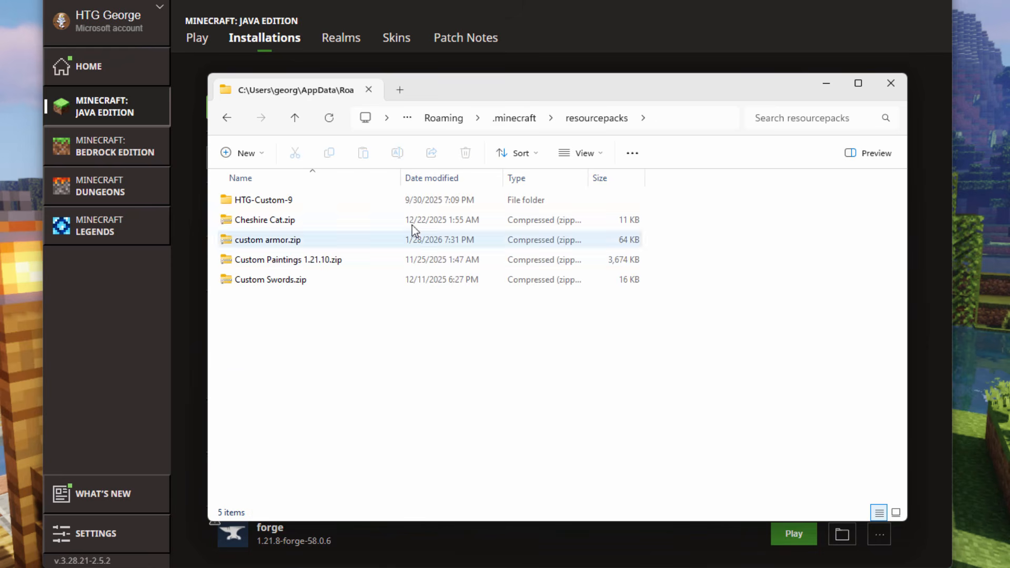
- Copy custom record 1.21.11.zip from C:\Pack into the resourcepacks folder and close the folder windows
left_click_drag(524, 97, 395, 114)
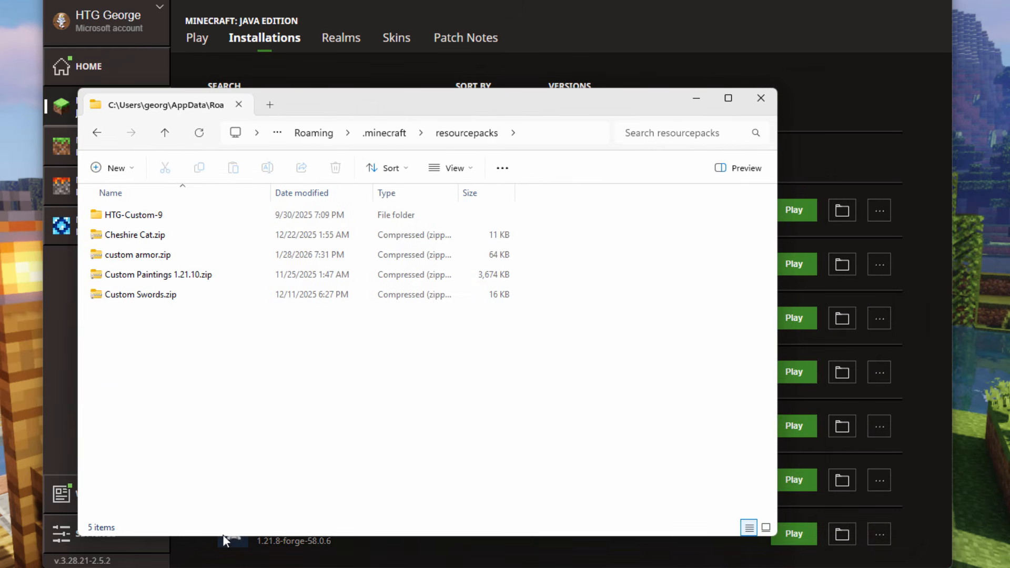
left_click_drag(940, 255, 170, 359)
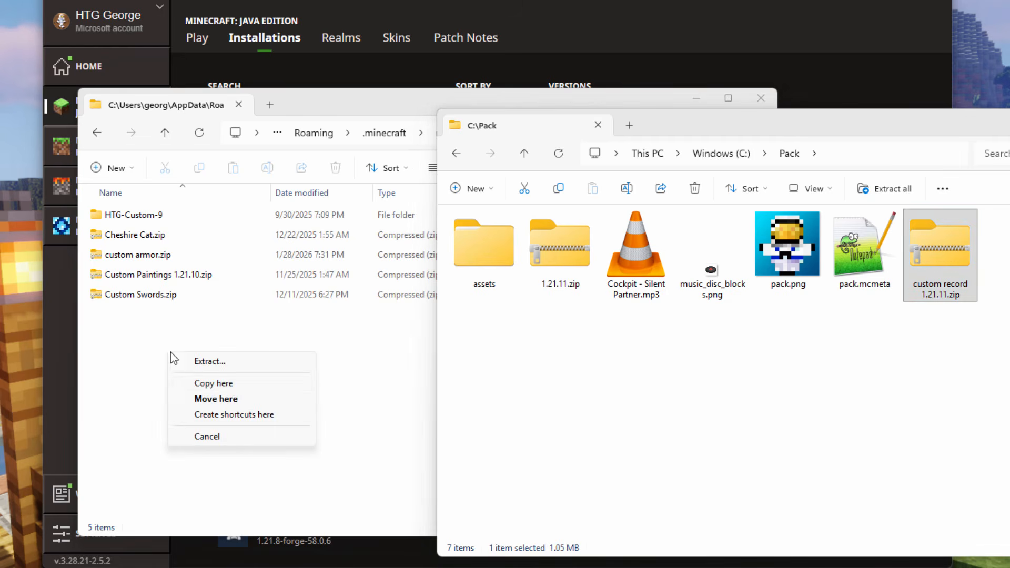
left_click(226, 382)
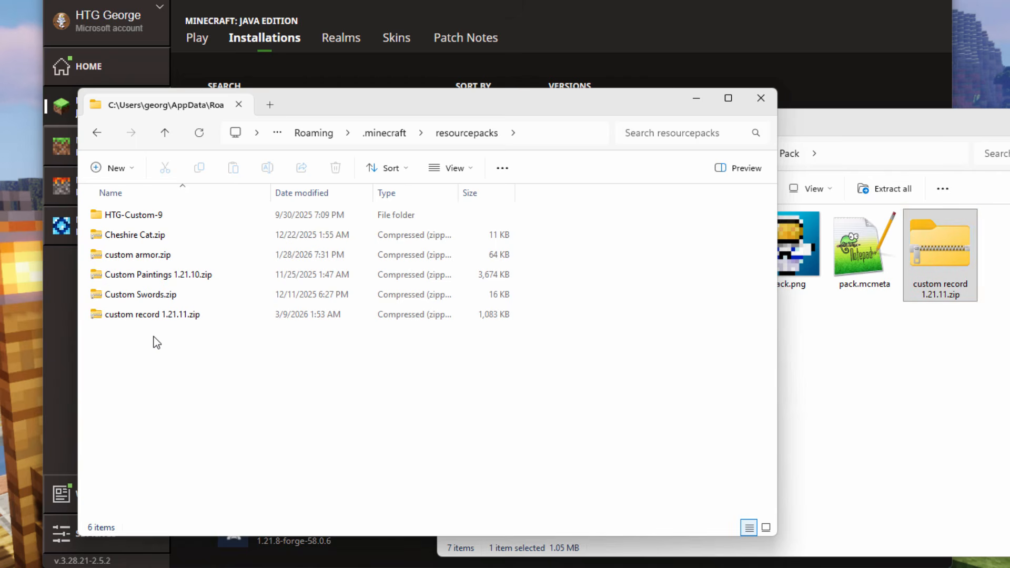
left_click(760, 99)
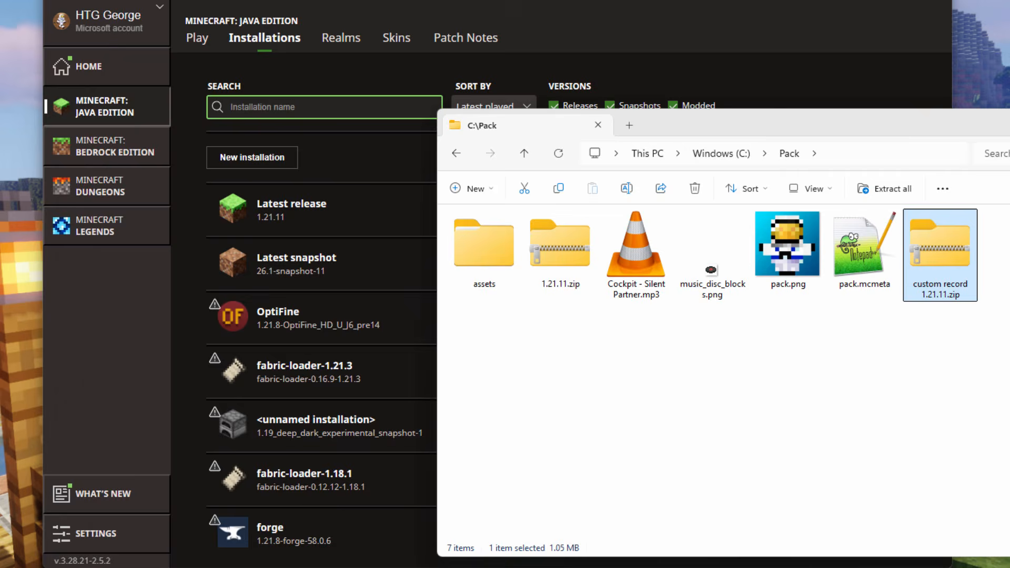
left_click(1008, 124)
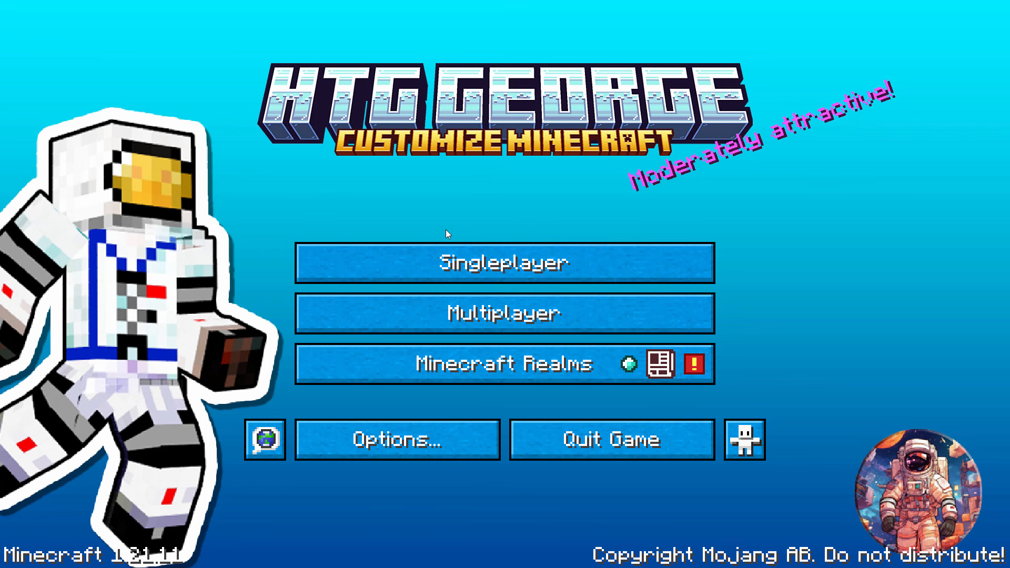
- In Minecraft 1.21.11, enable the custom record 1.21.11.zip resource pack and apply the selection
left_click(377, 440)
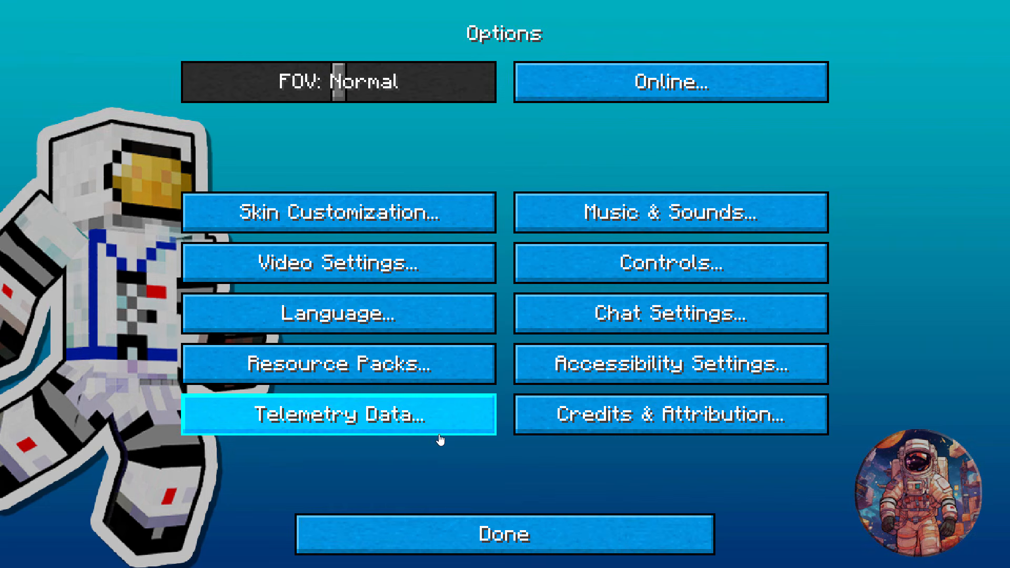
left_click(374, 365)
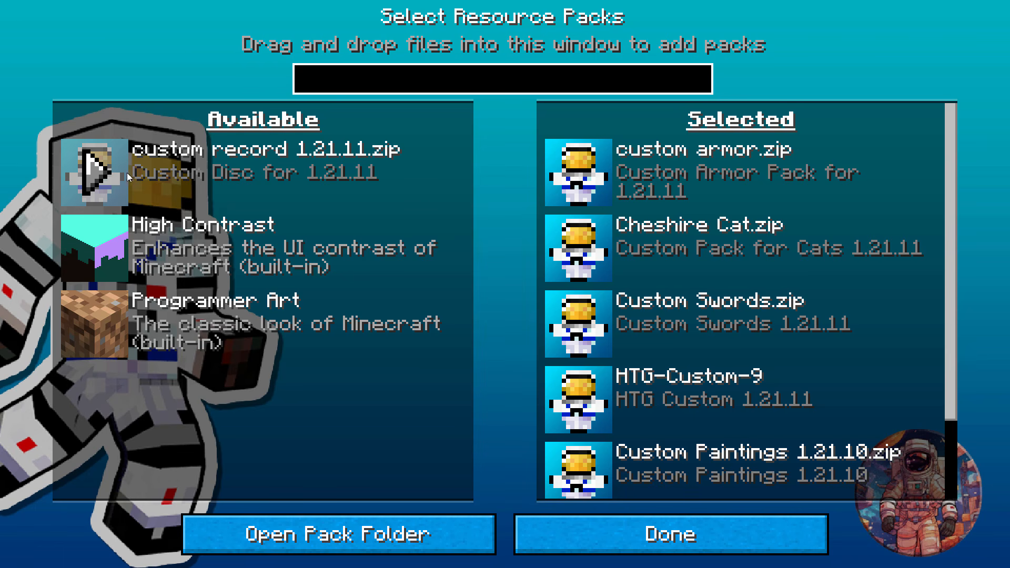
left_click(93, 178)
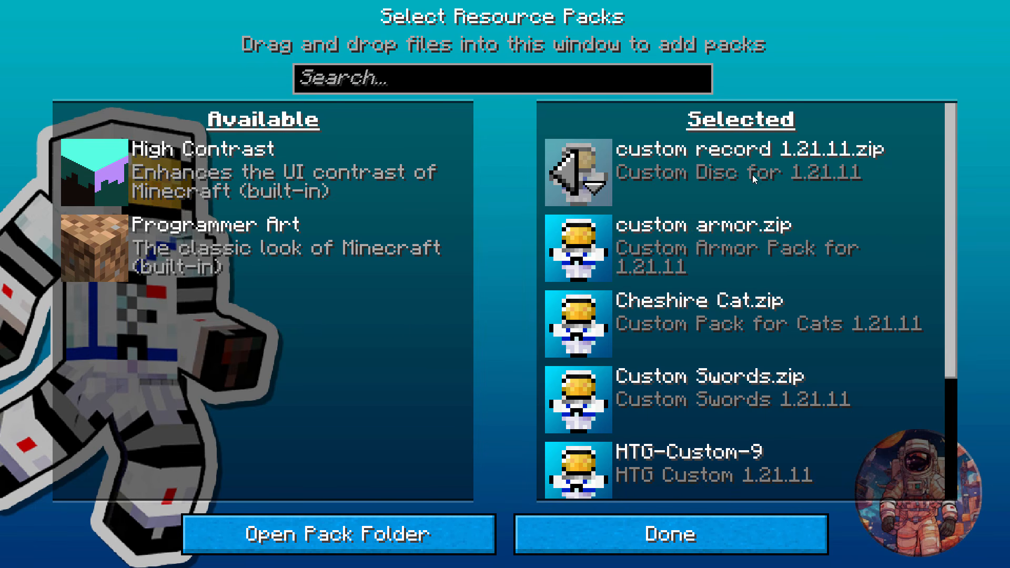
left_click(699, 533)
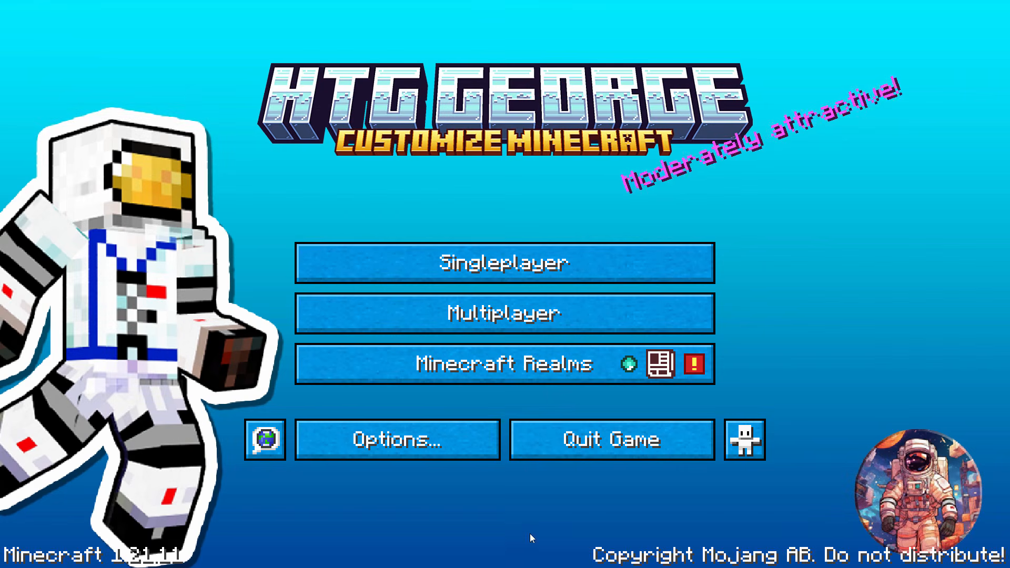
- Load the singleplayer world Main World and reselect the music disc in the hotbar to display its custom name
left_click(499, 265)
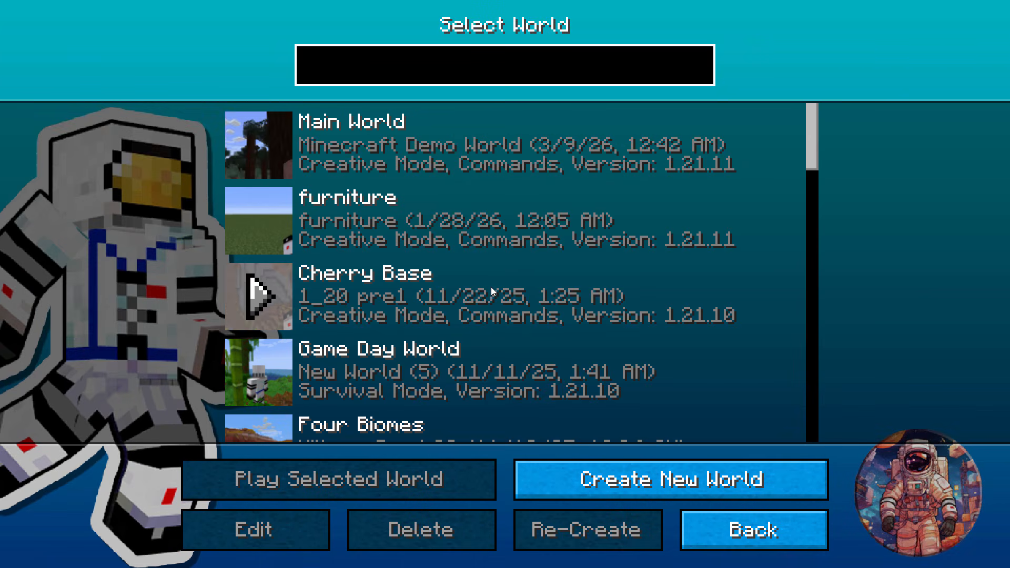
left_click(258, 150)
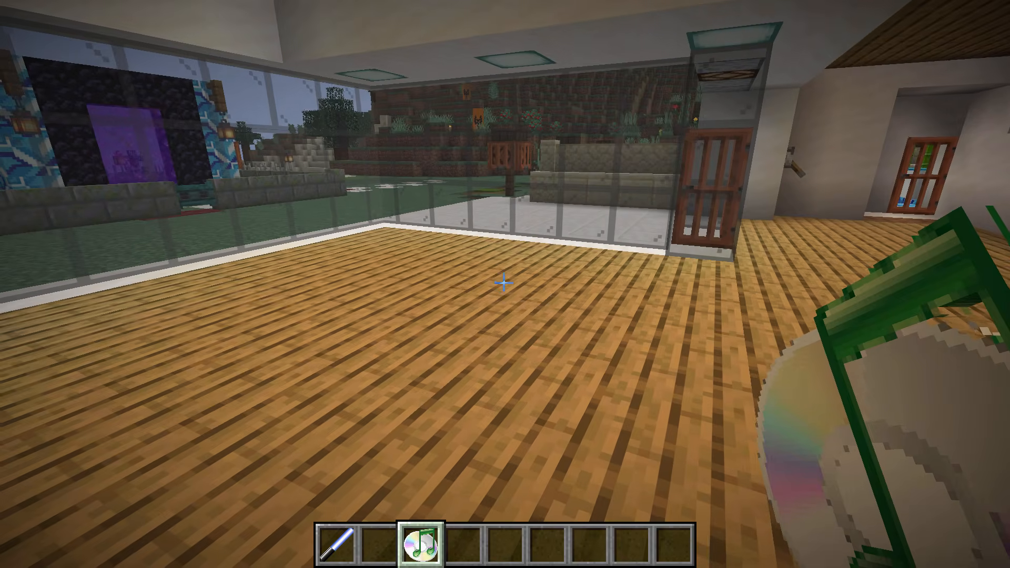
scroll(505, 284, "down", 1)
scroll(505, 284, "up", 1)
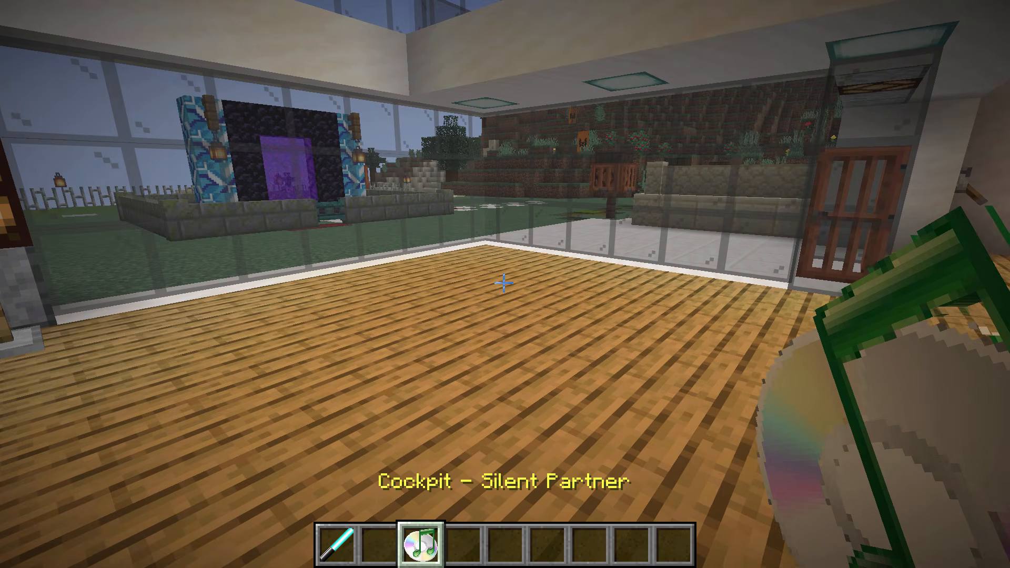
scroll(503, 283, "down", 1)
scroll(504, 283, "up", 1)
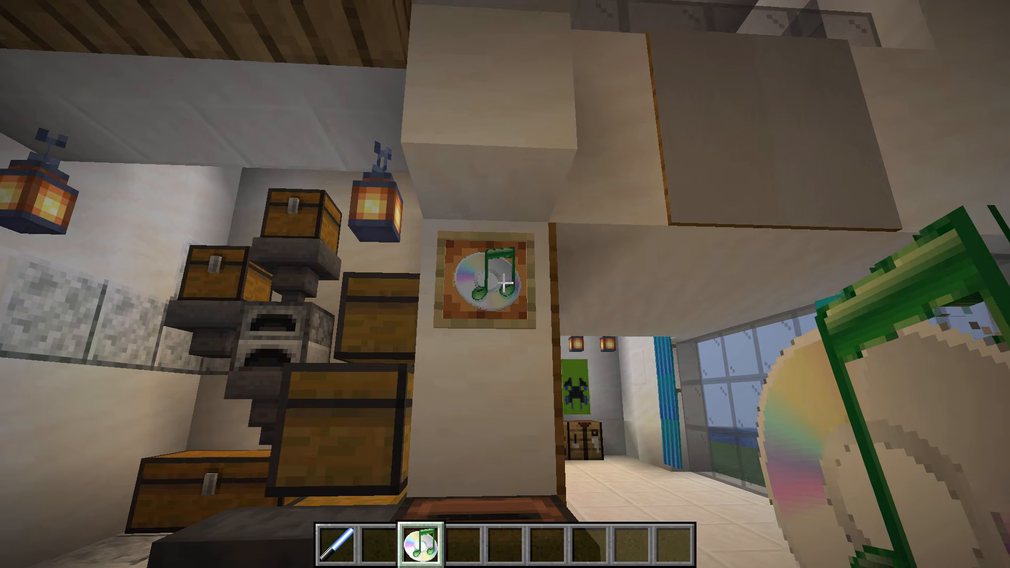
- View the character holding the disc in third person and return to first-person view
key("F5")
key("F5")
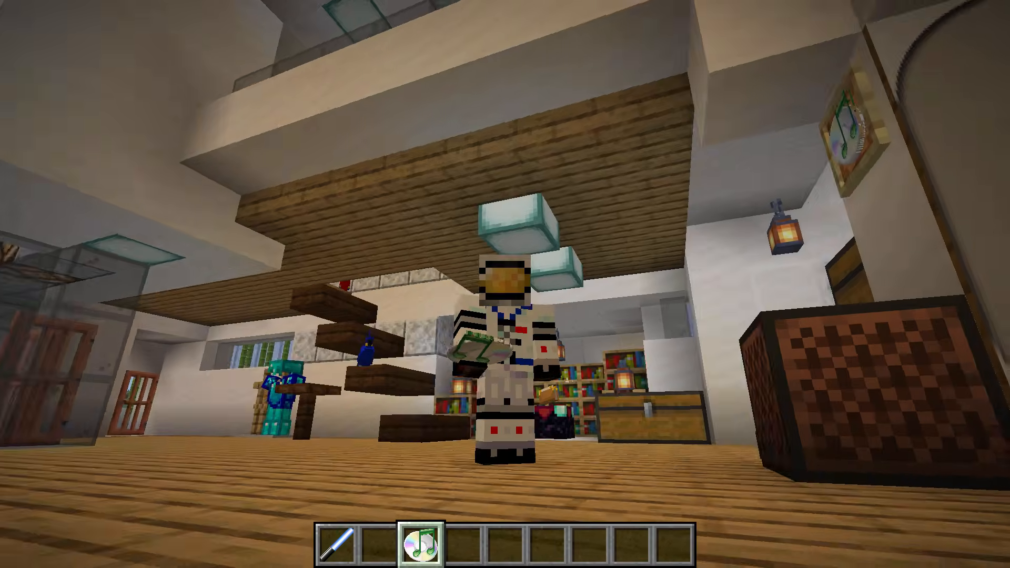
key("F5")
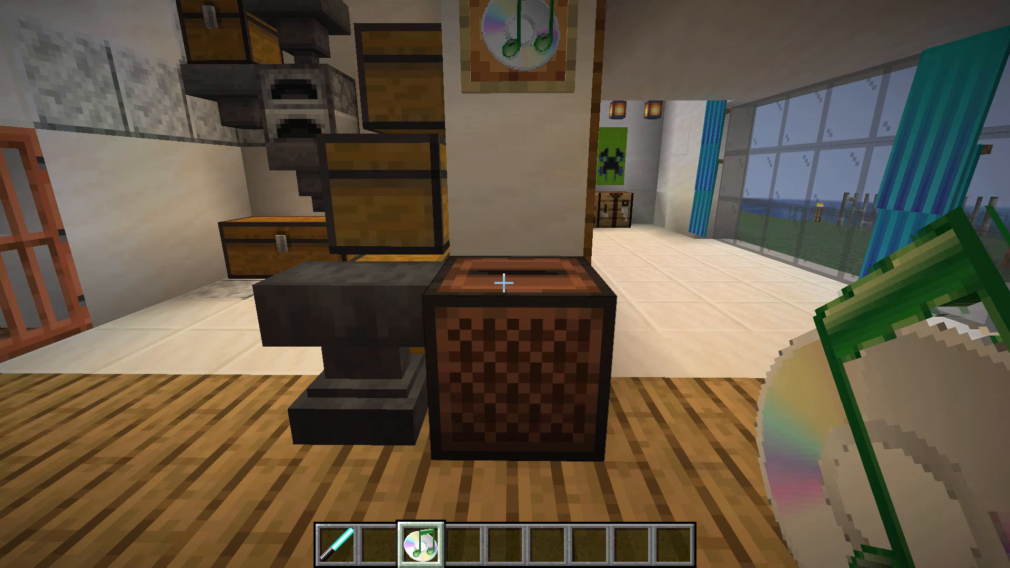
- Eject the old disc from the jukebox and test the custom disc by playing, ejecting and replaying it
right_click(503, 283)
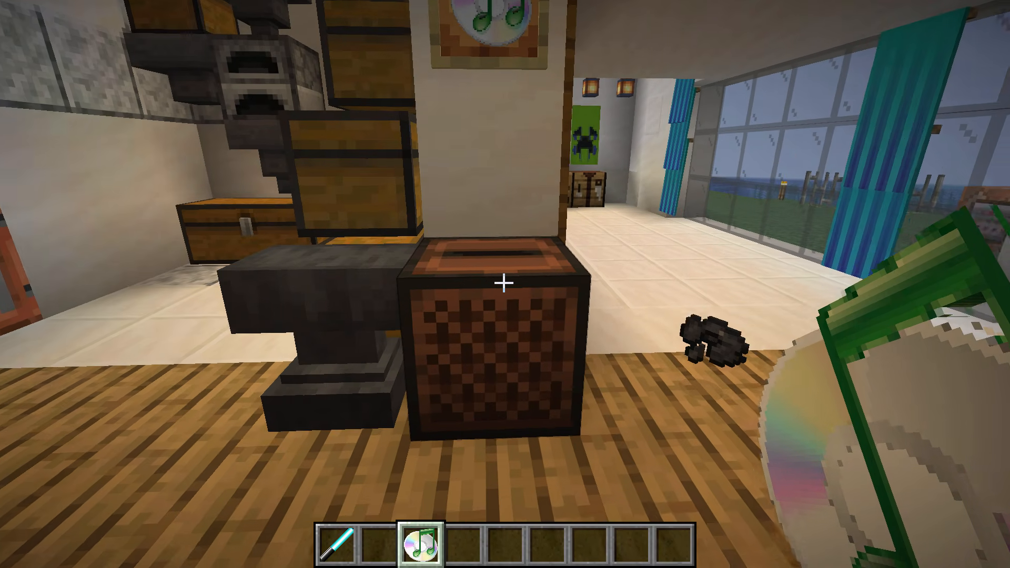
right_click(503, 283)
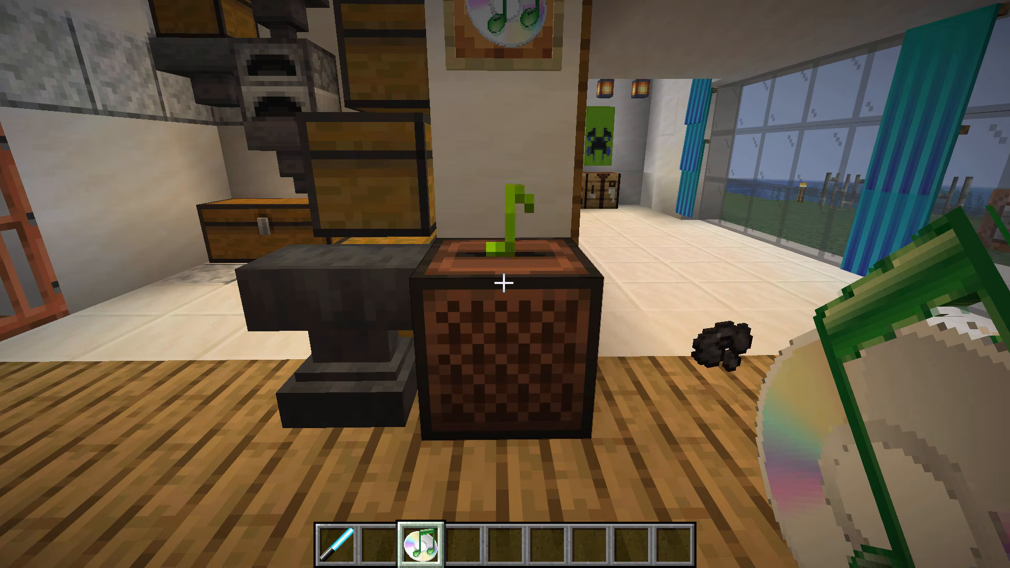
right_click(503, 283)
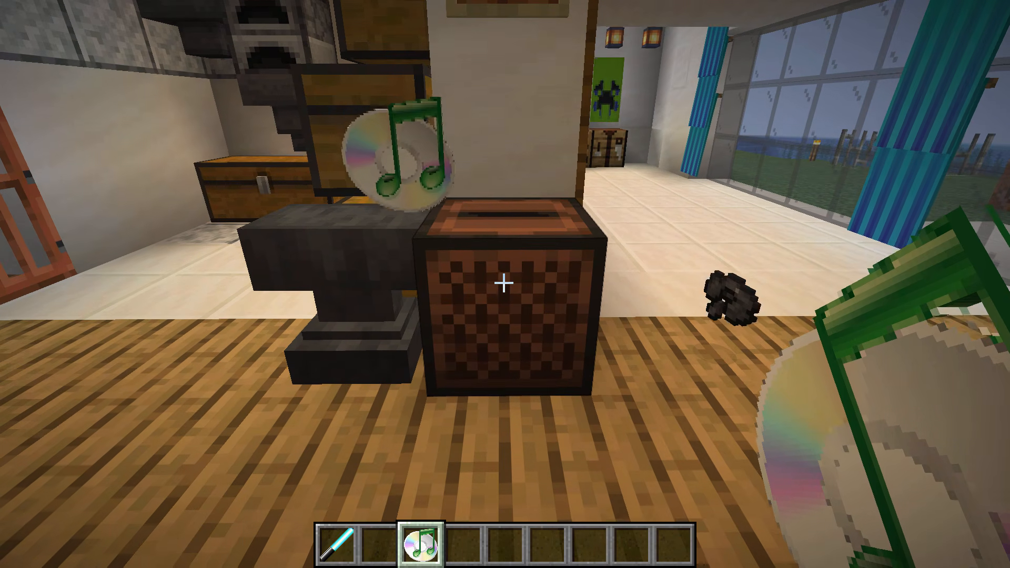
right_click(504, 283)
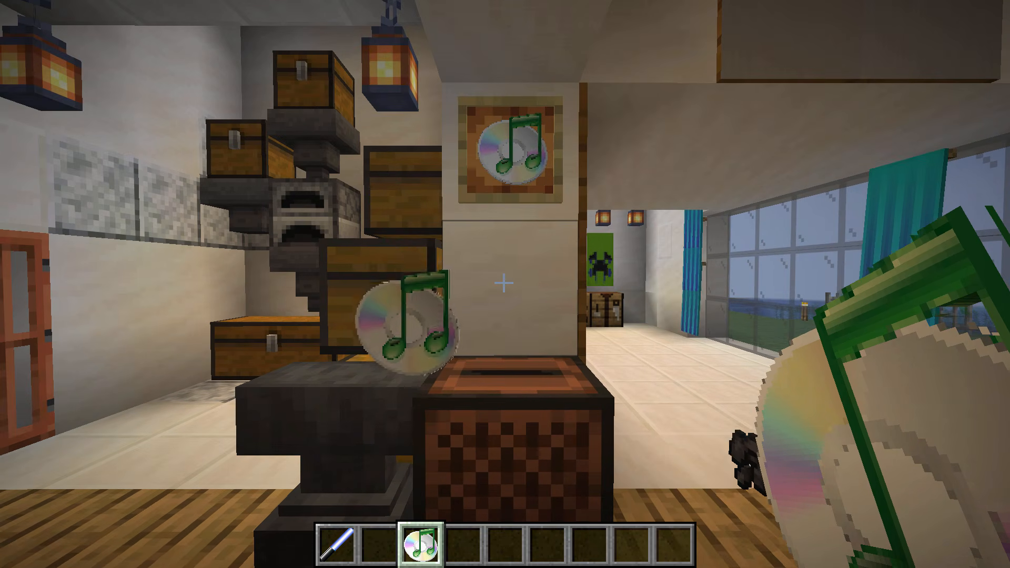
right_click(504, 283)
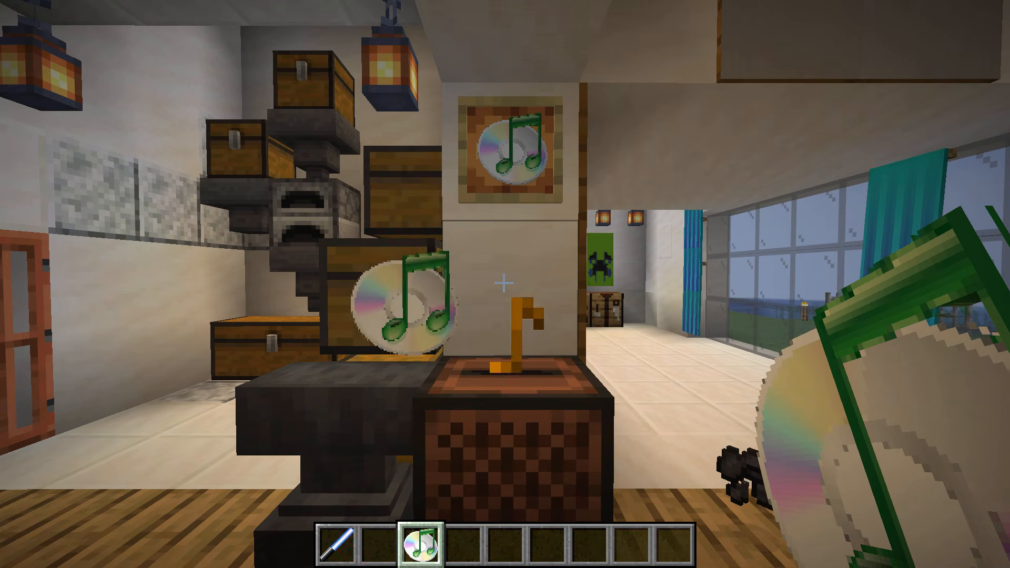